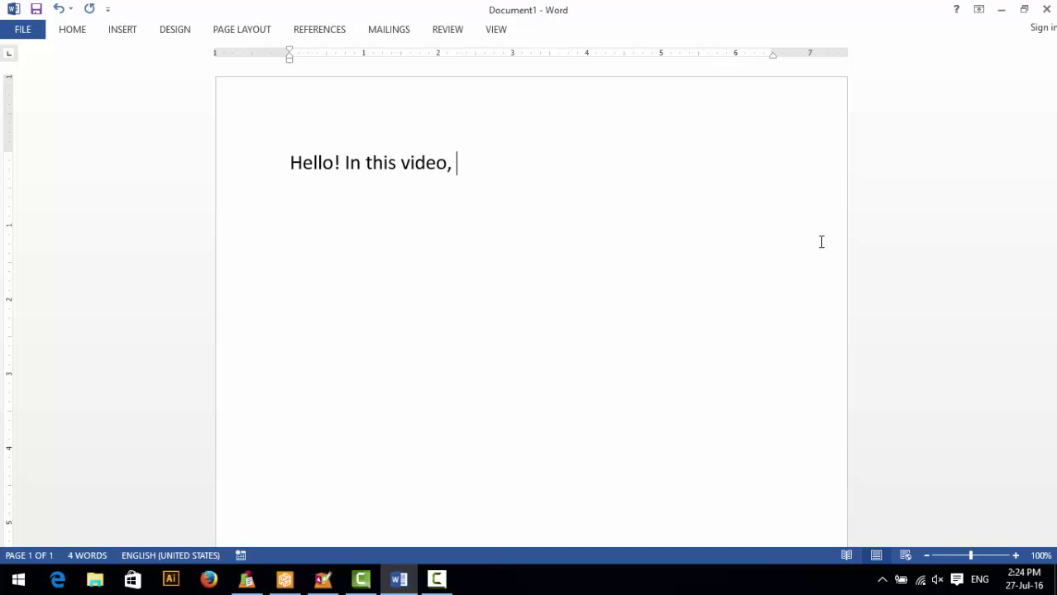
Complete the intro sentence with "I will instruct how to create a basic project with local variables." and add "Step1 : Set up a project" below
text(will inst)
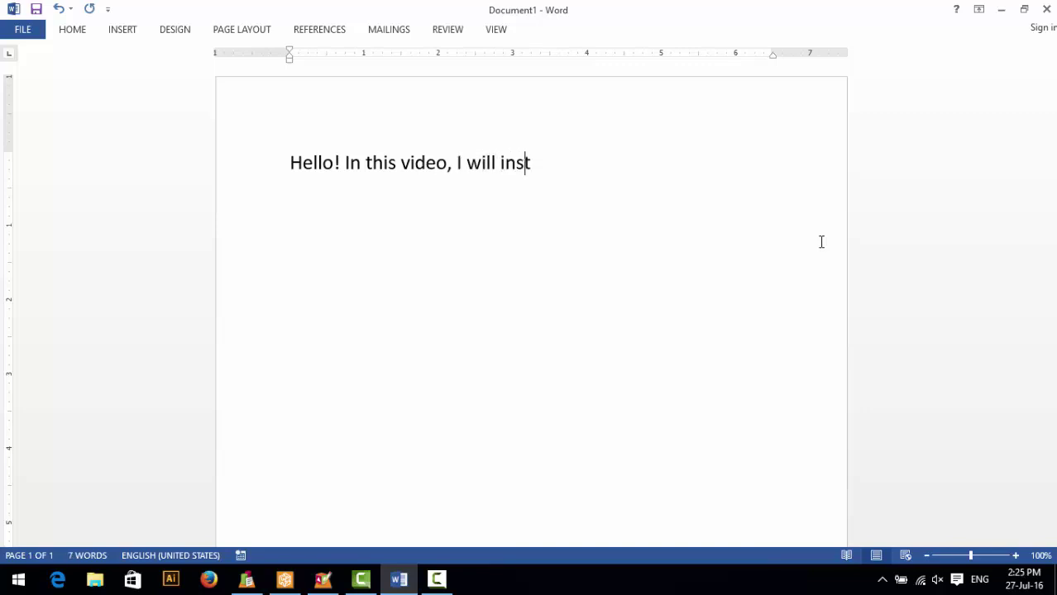
text(ruct ho)
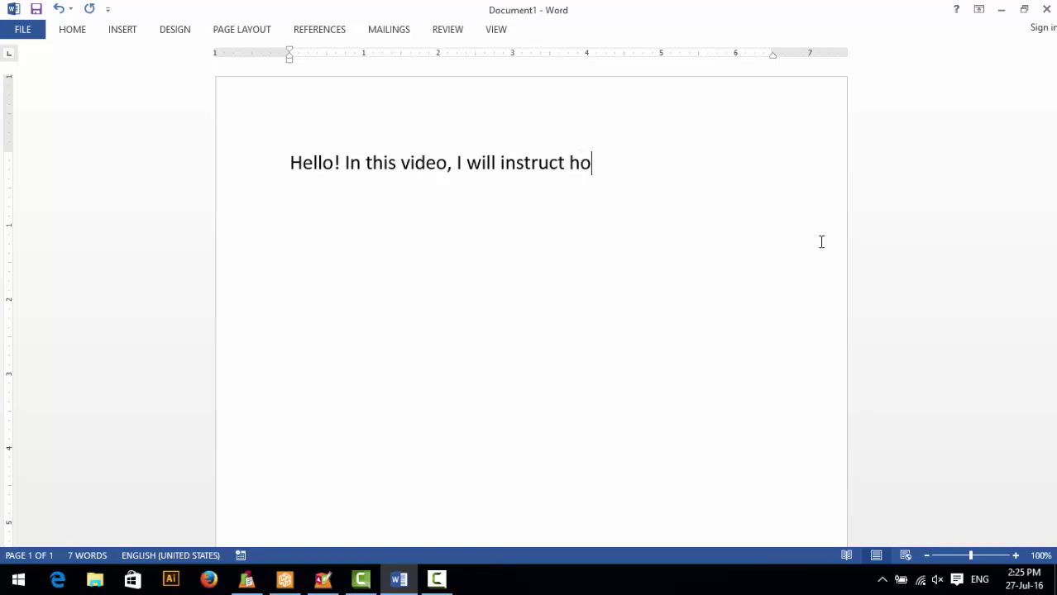
text(w ti cre)
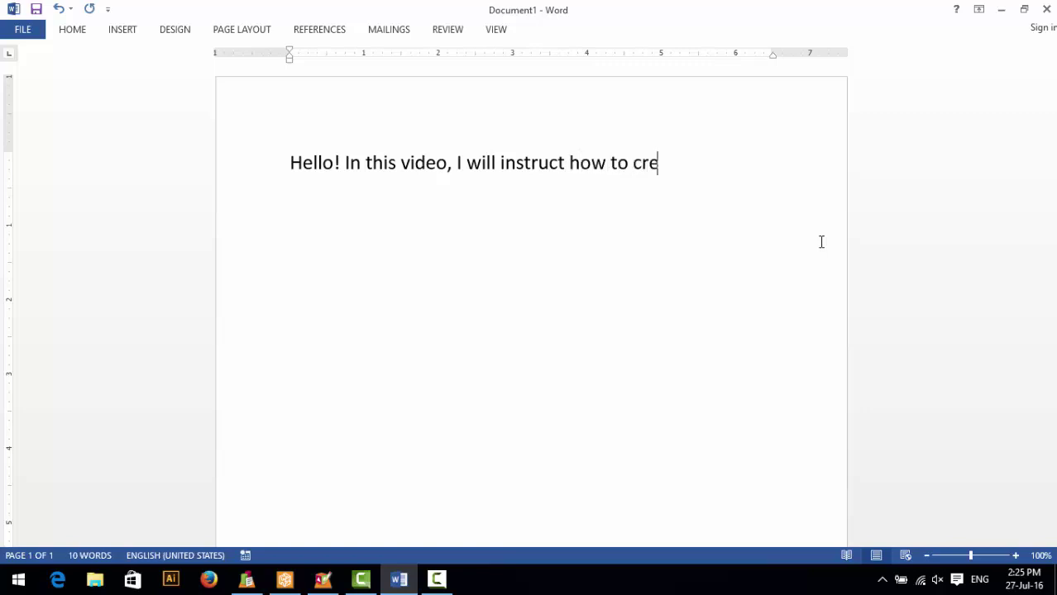
text(ate a basic pr)
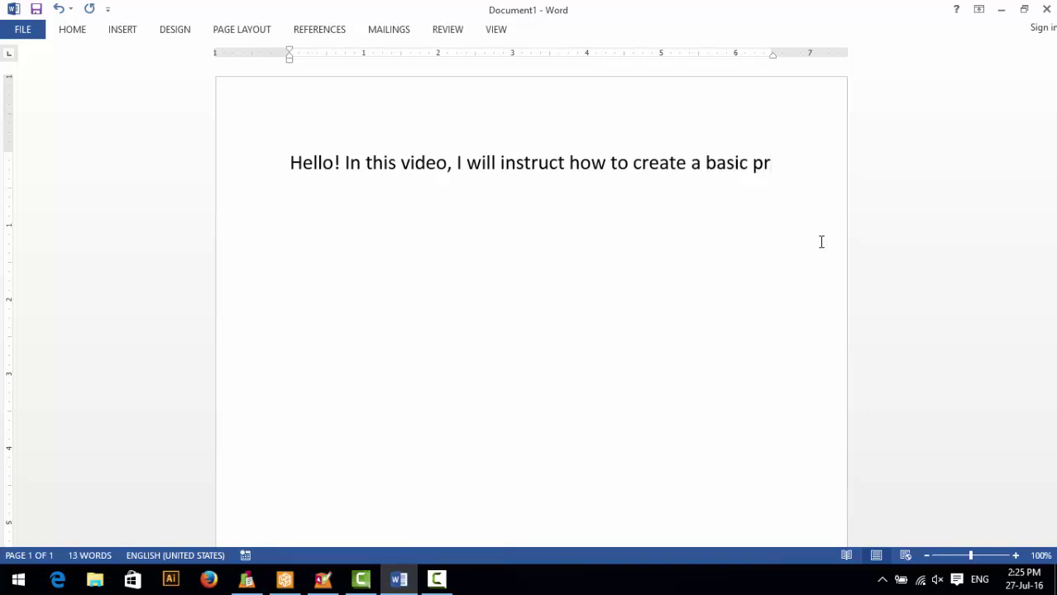
text(oject)
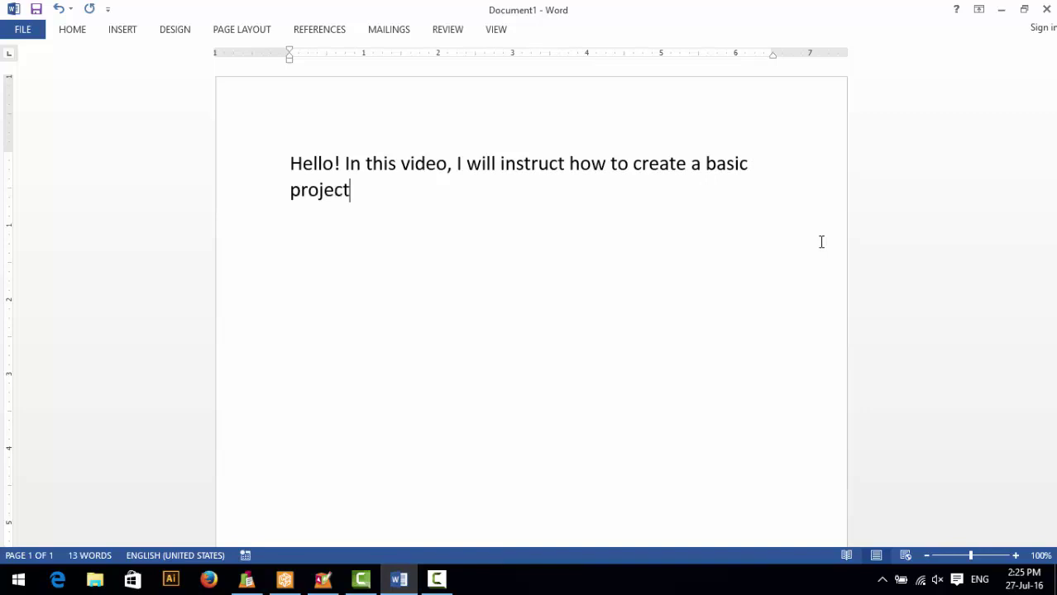
text( with loca)
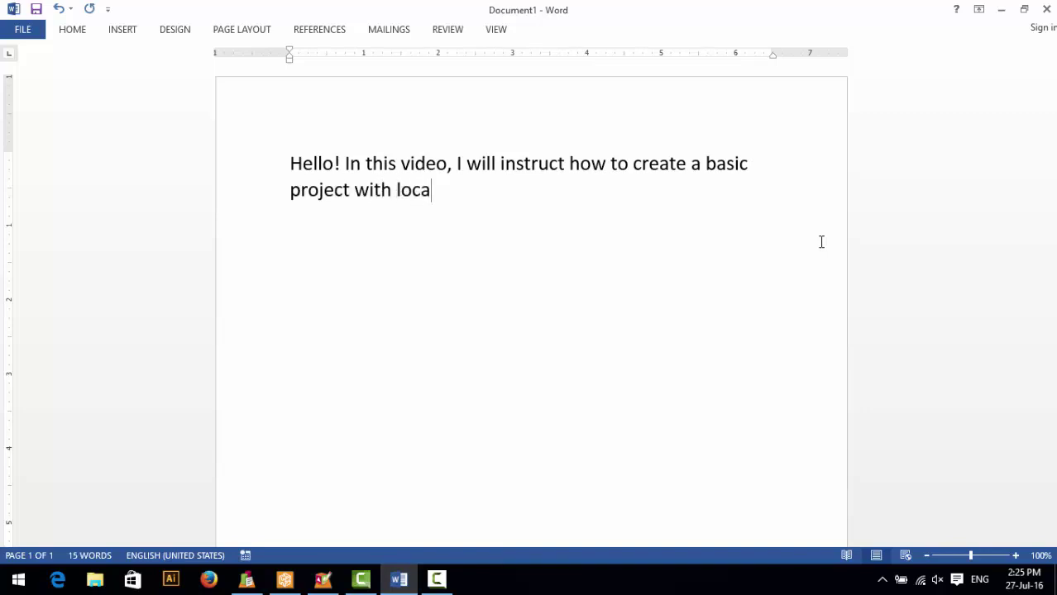
text(l variables.)
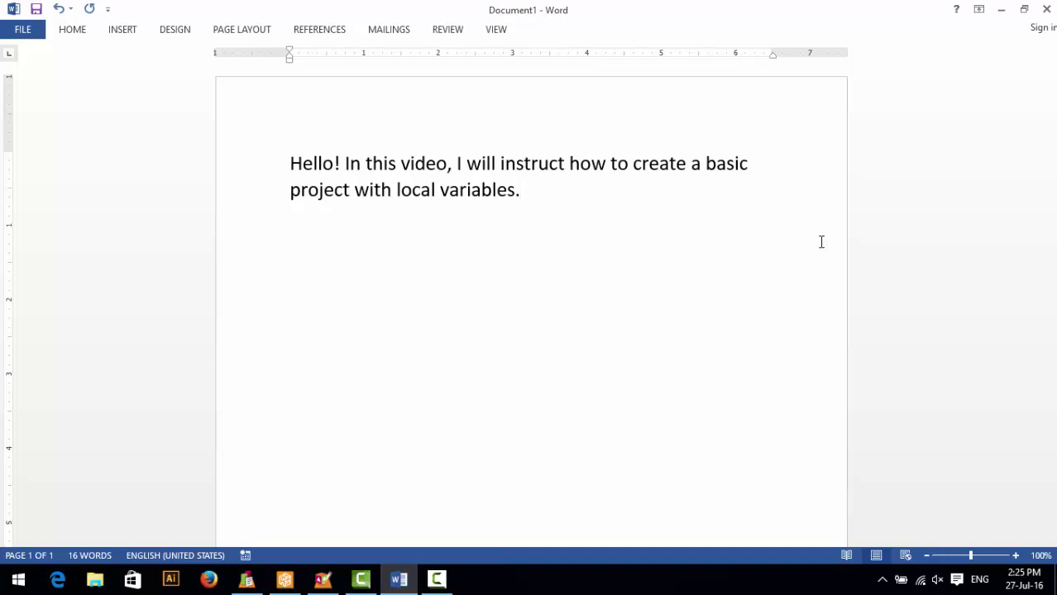
text(Step1 : Set up)
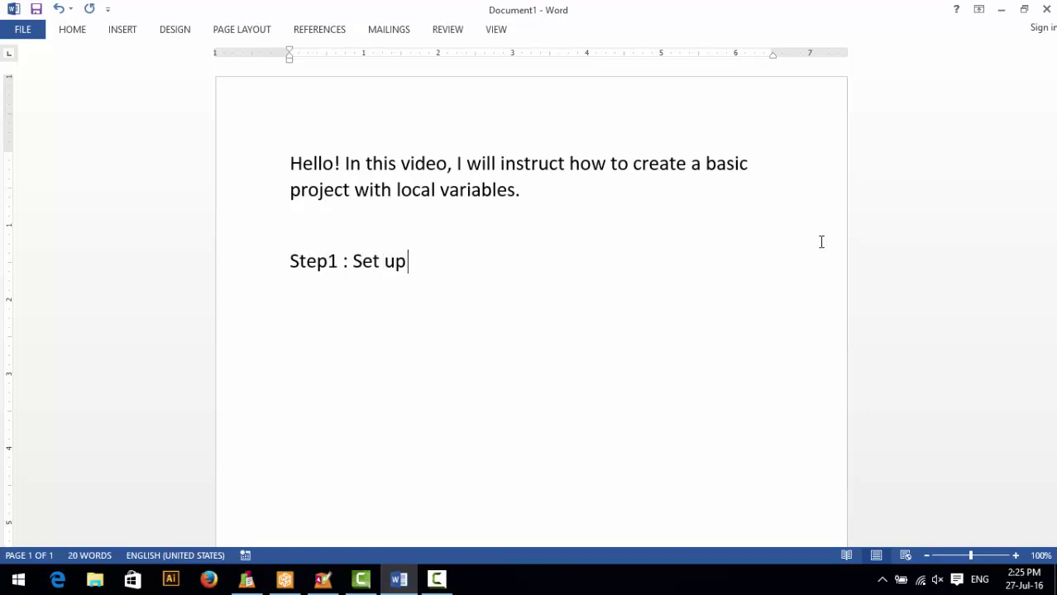
text( a project)
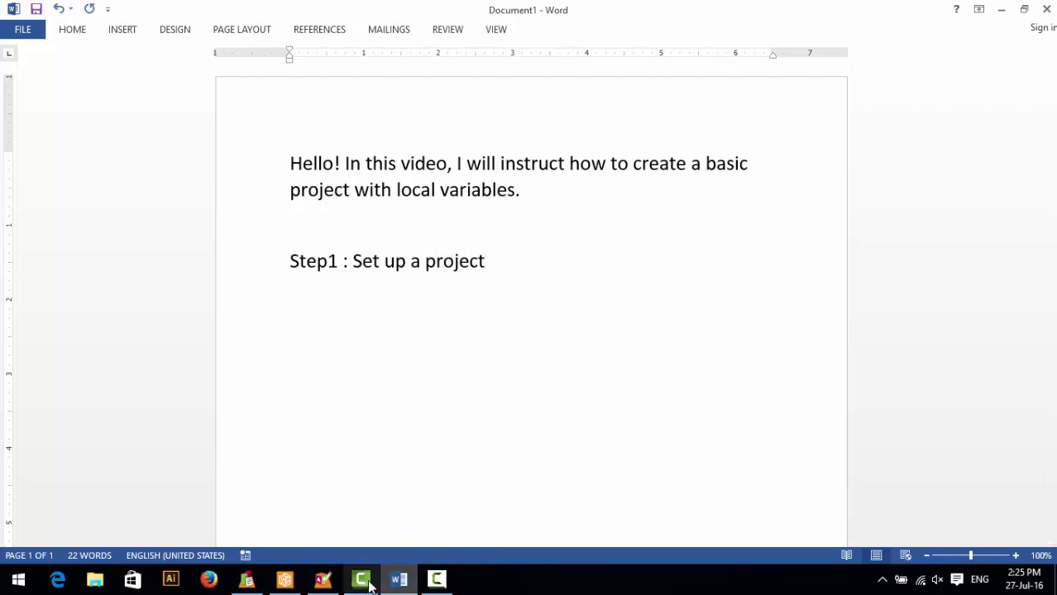
Switch to Citect Explorer and start a new project named Project1
click(302, 509)
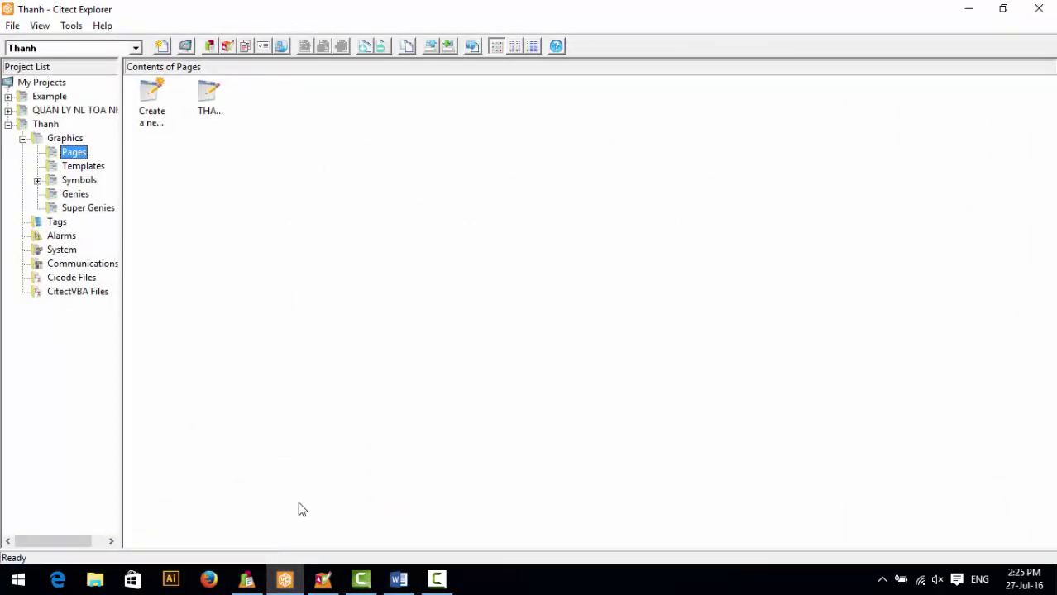
click(8, 124)
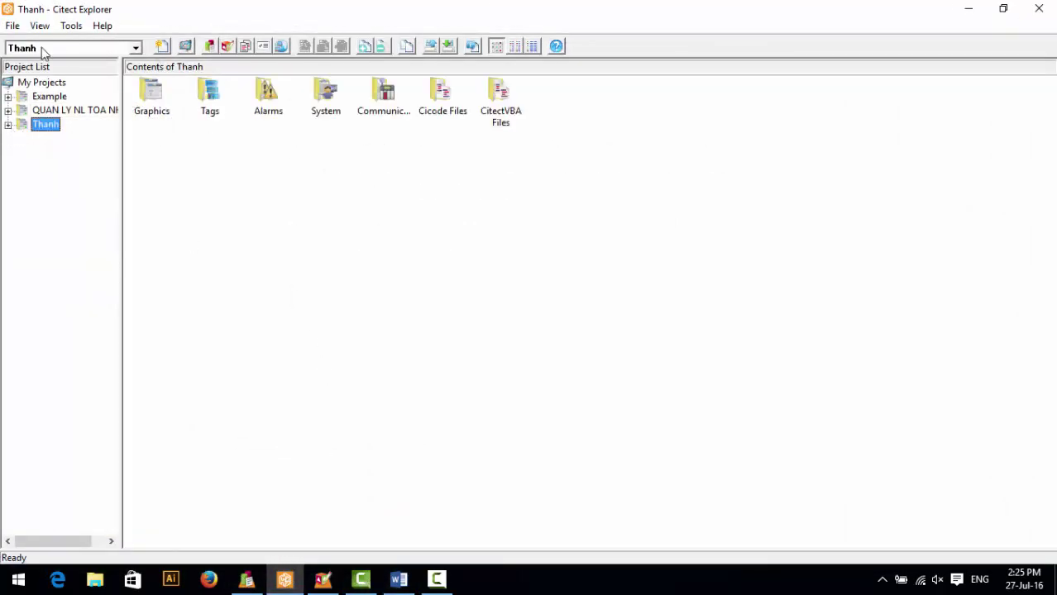
click(12, 26)
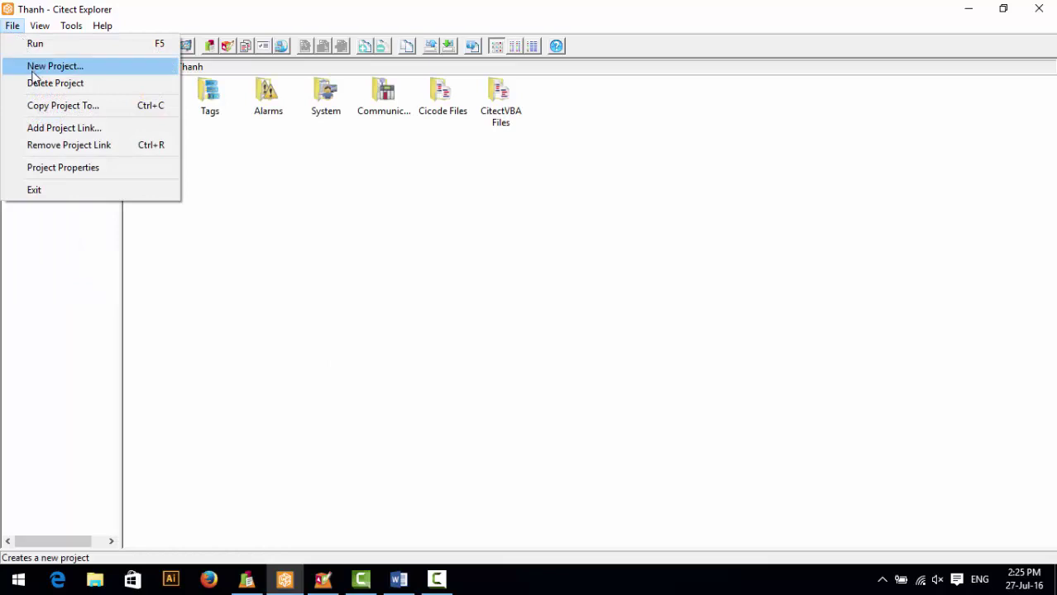
click(33, 69)
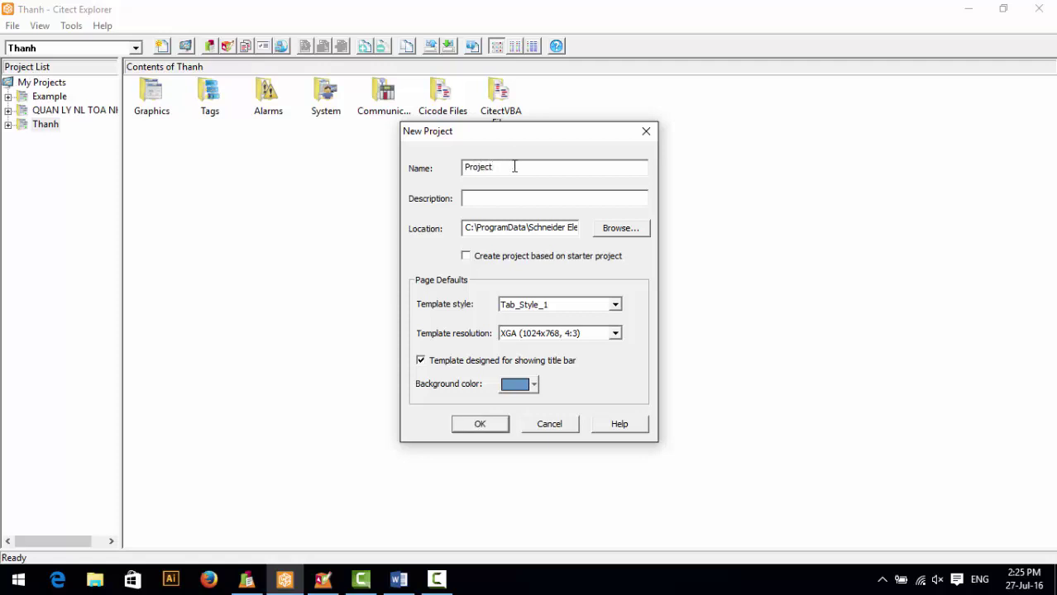
Create the project with its location set to F:\BK HK9\projects\Project1 and expand it in the project list
click(610, 230)
drag(633, 302, 538, 321)
double_click(502, 299)
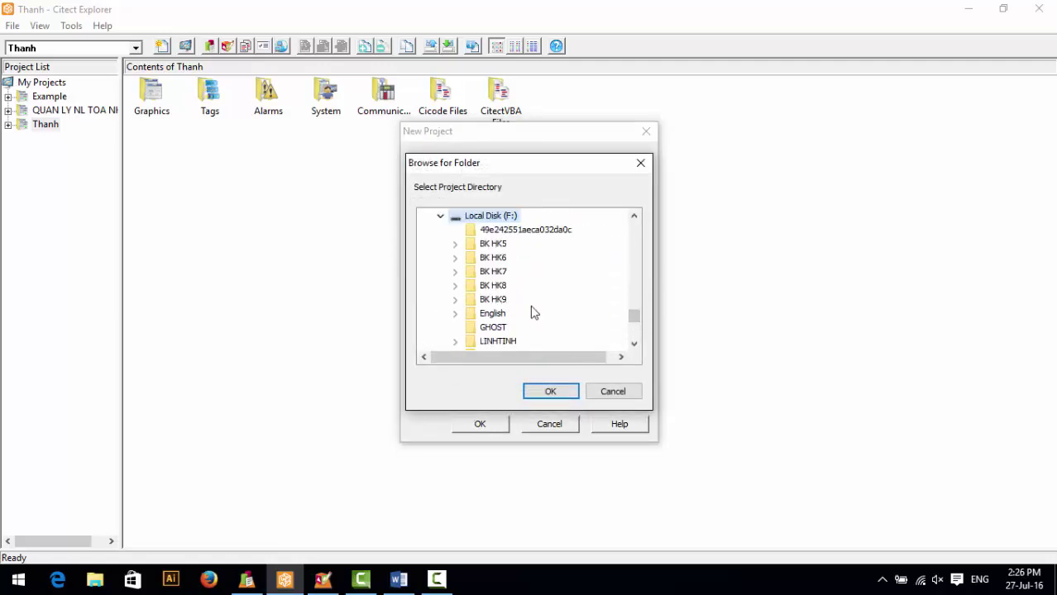
double_click(492, 300)
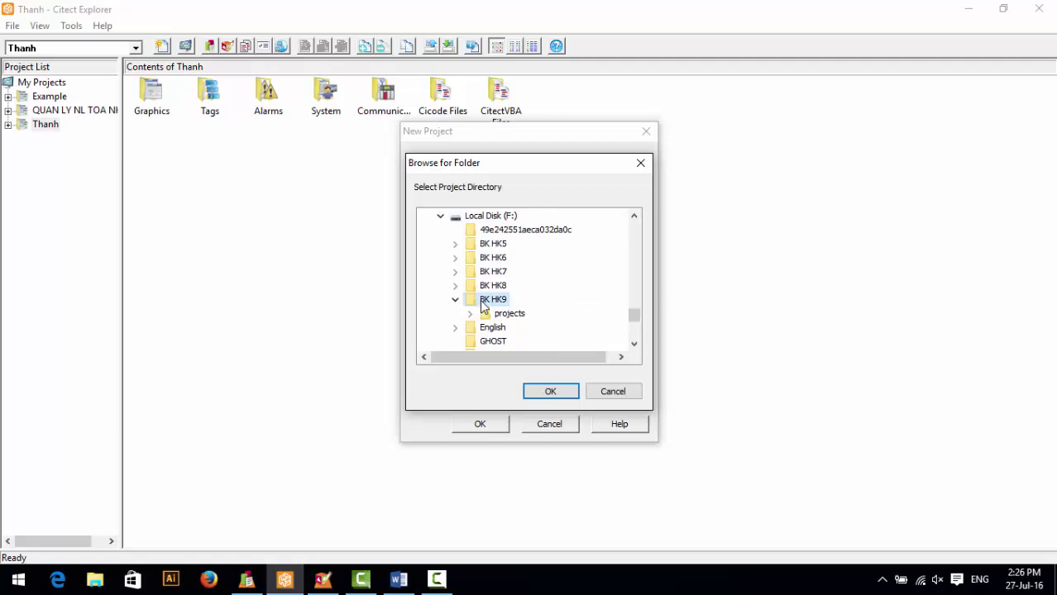
double_click(499, 316)
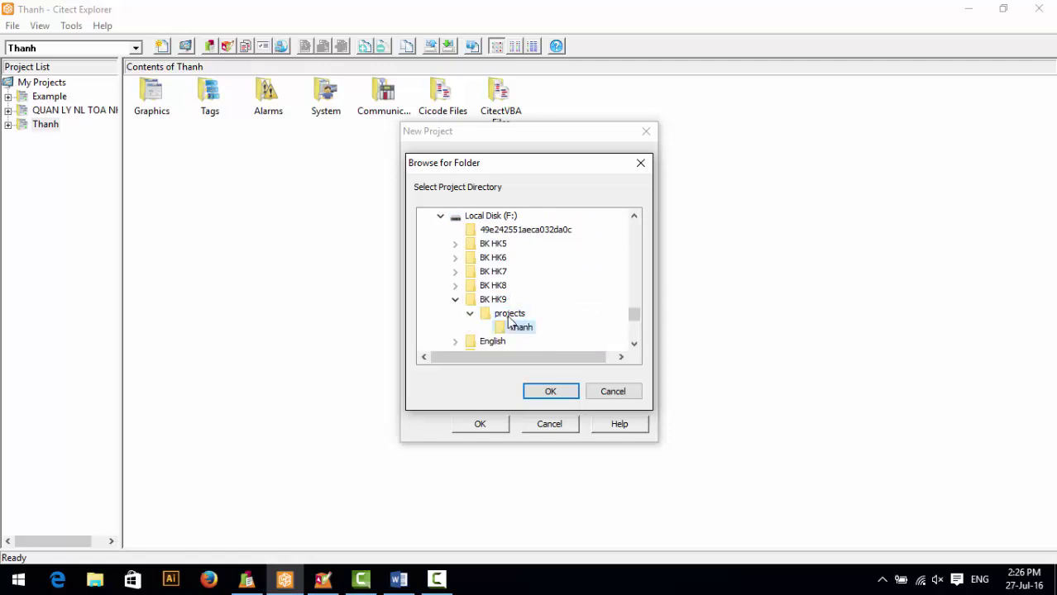
click(545, 392)
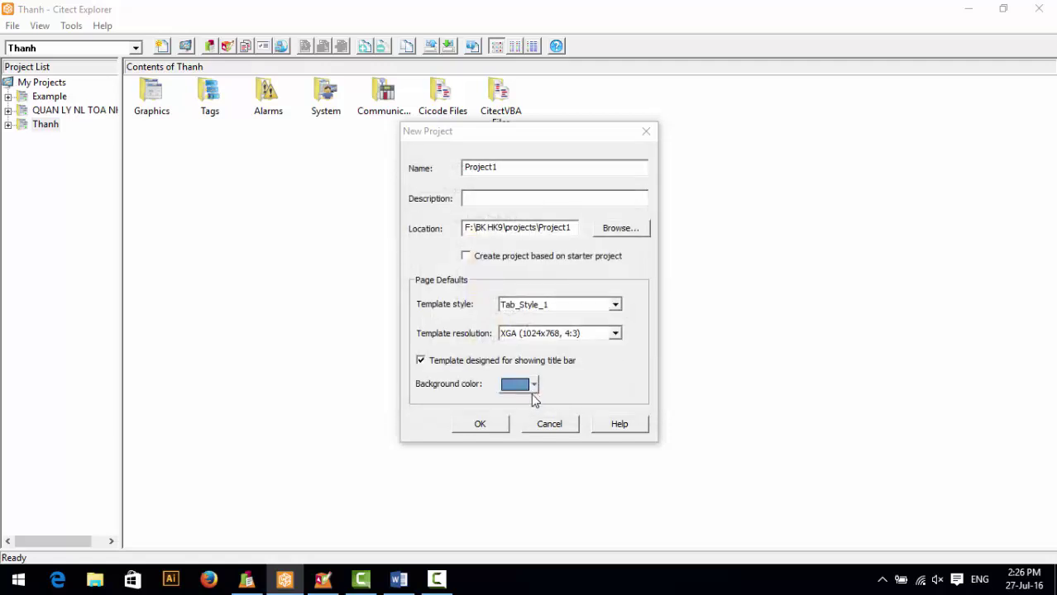
click(498, 428)
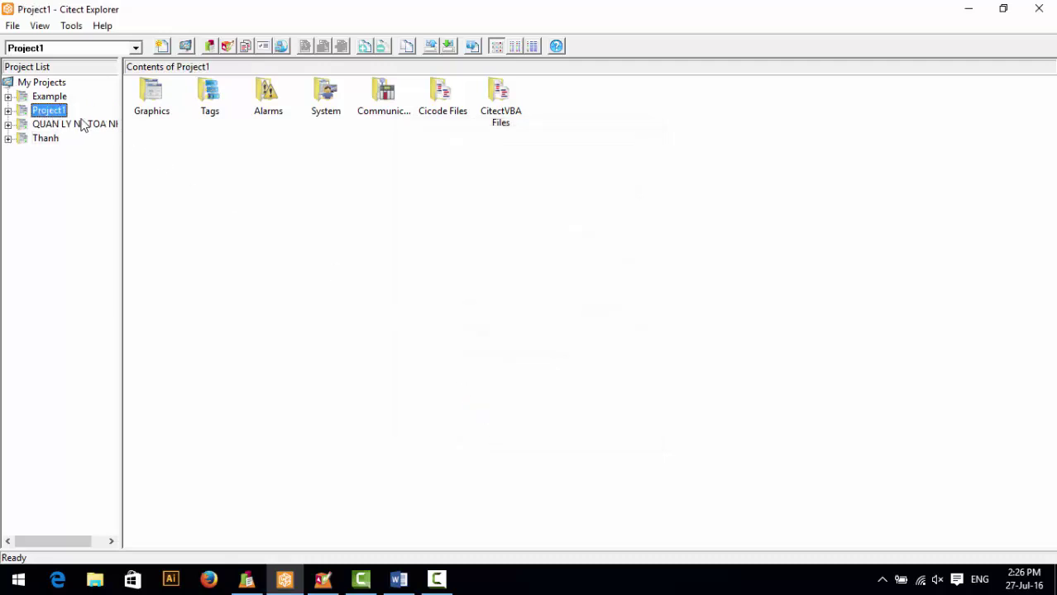
click(8, 111)
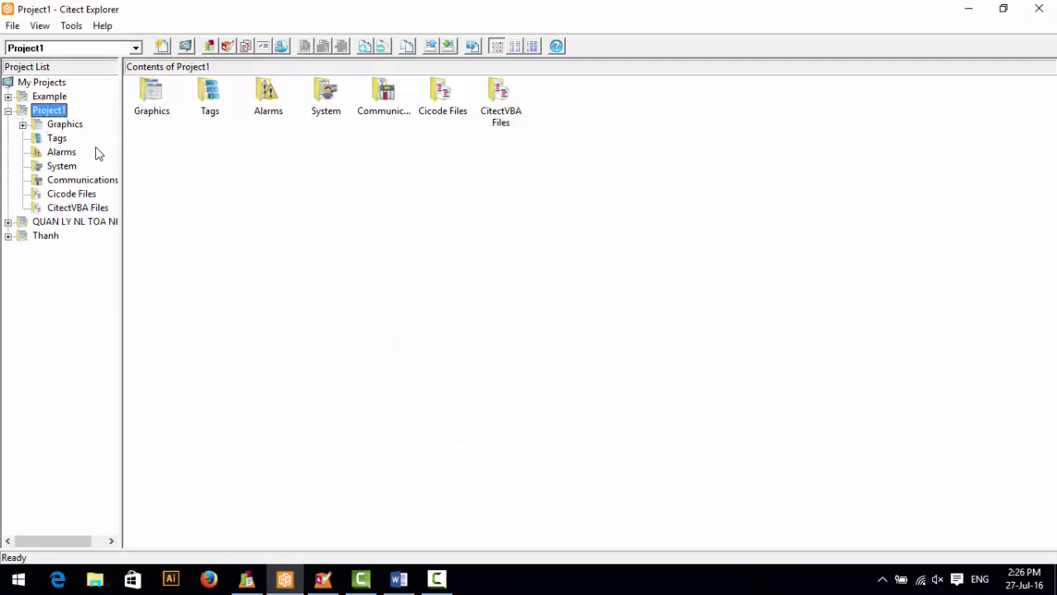
click(257, 188)
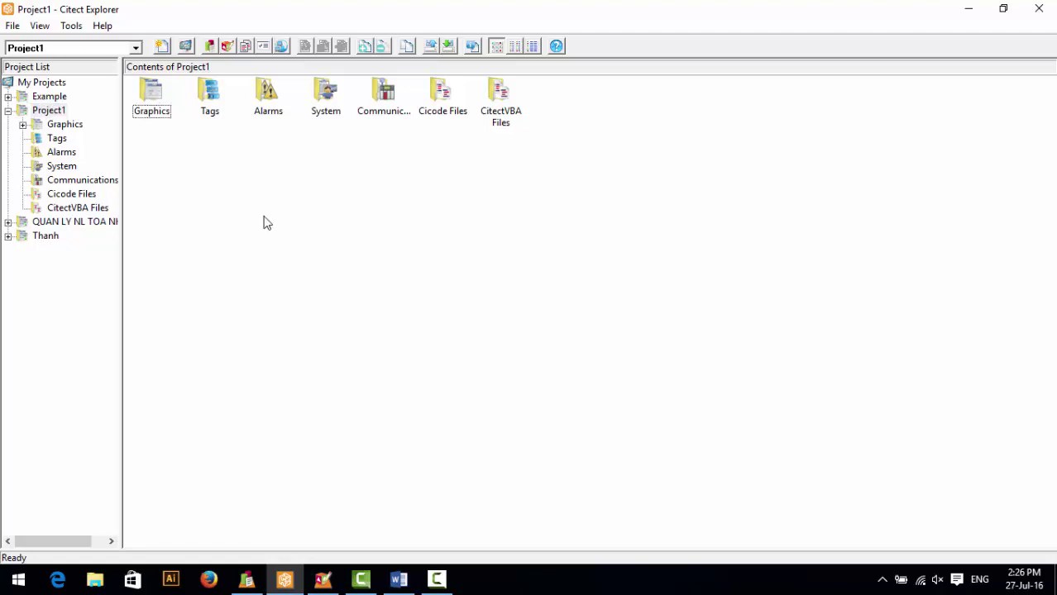
Switch to the Word document and add the line "Declare User" below the Step1 heading
click(399, 578)
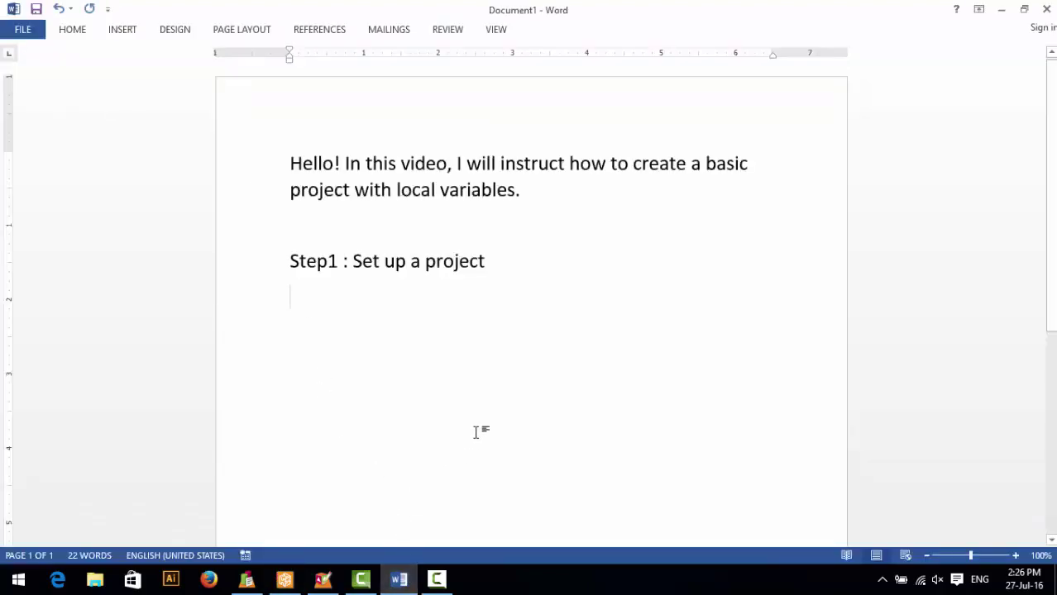
text(Declare)
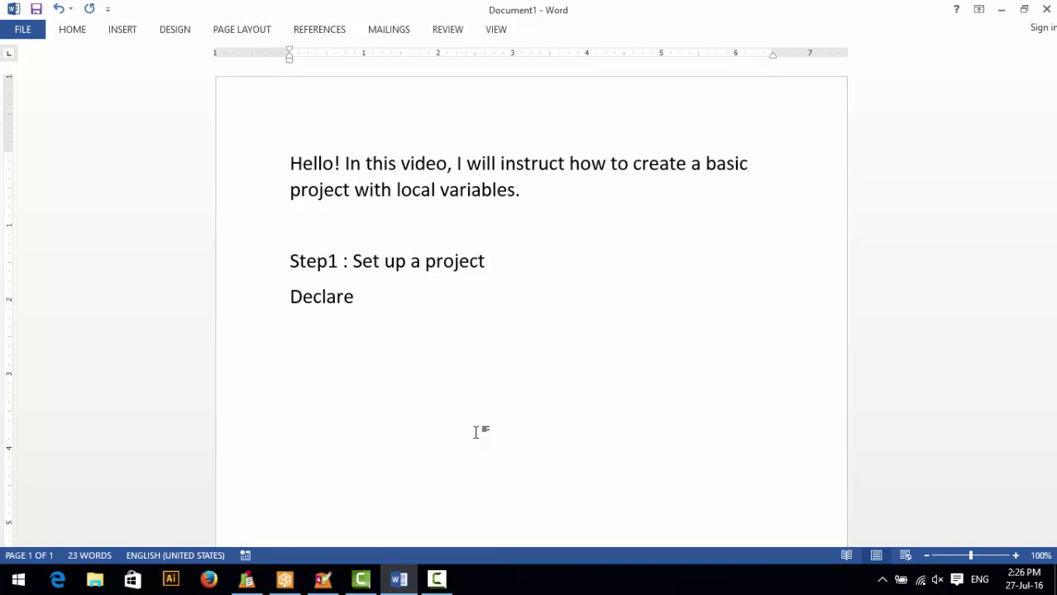
text( User)
Return to Citect Explorer and add a user record to Project1's System users, filling in only the user name
key(alt+Tab)
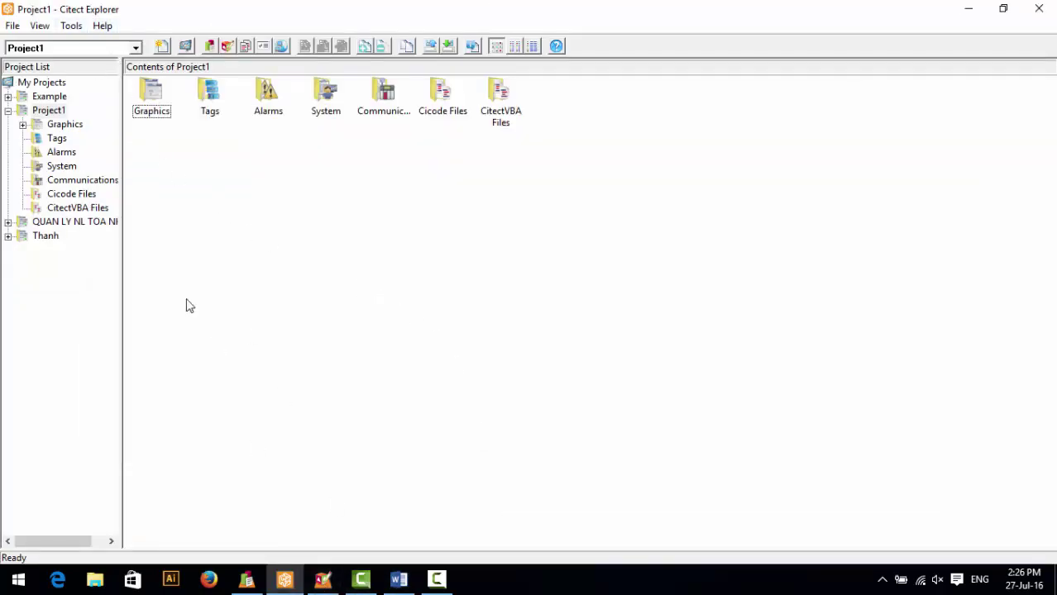
click(63, 166)
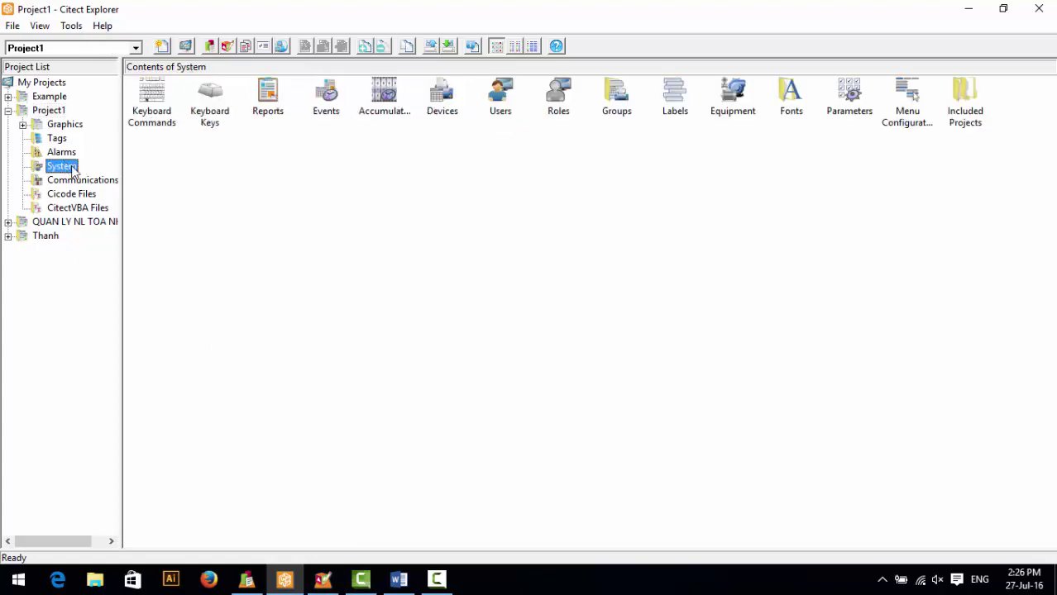
click(507, 111)
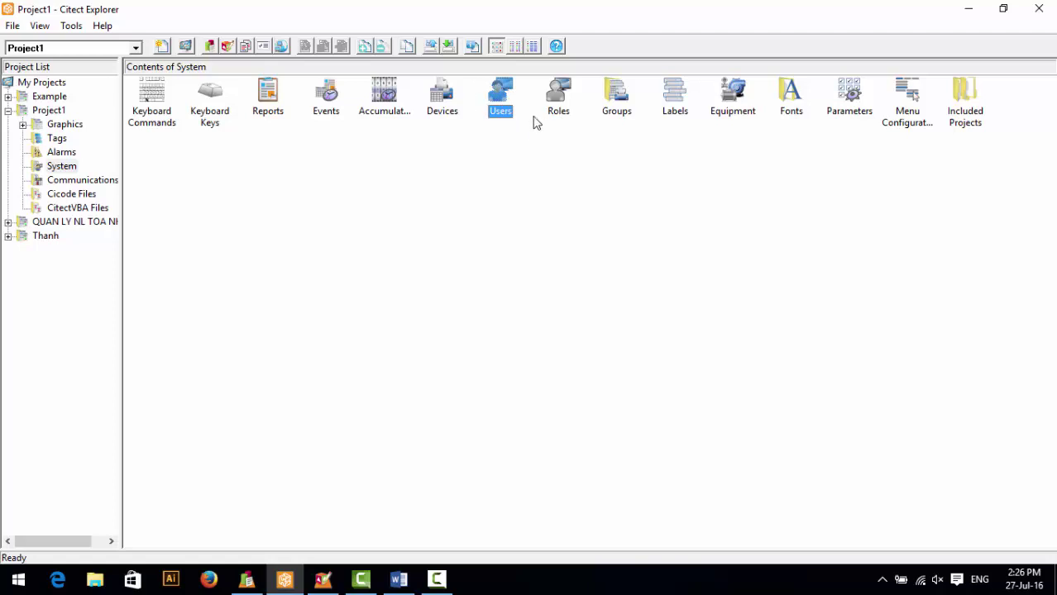
double_click(504, 95)
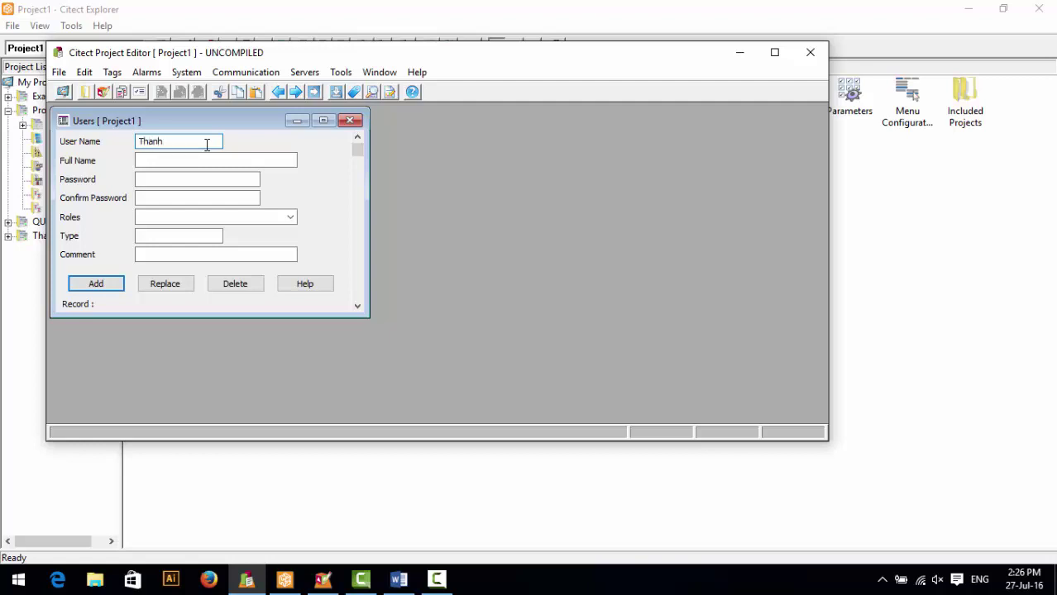
click(97, 286)
Switch to the Word document and extend the last line to "Declare User, Cluster"
click(399, 581)
text(,)
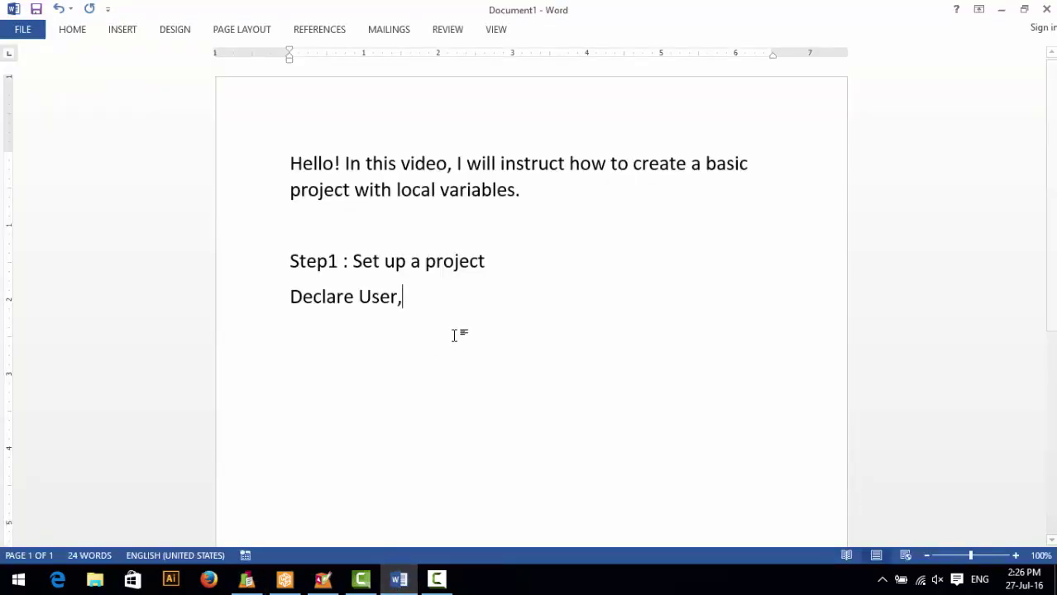
text( Clus)
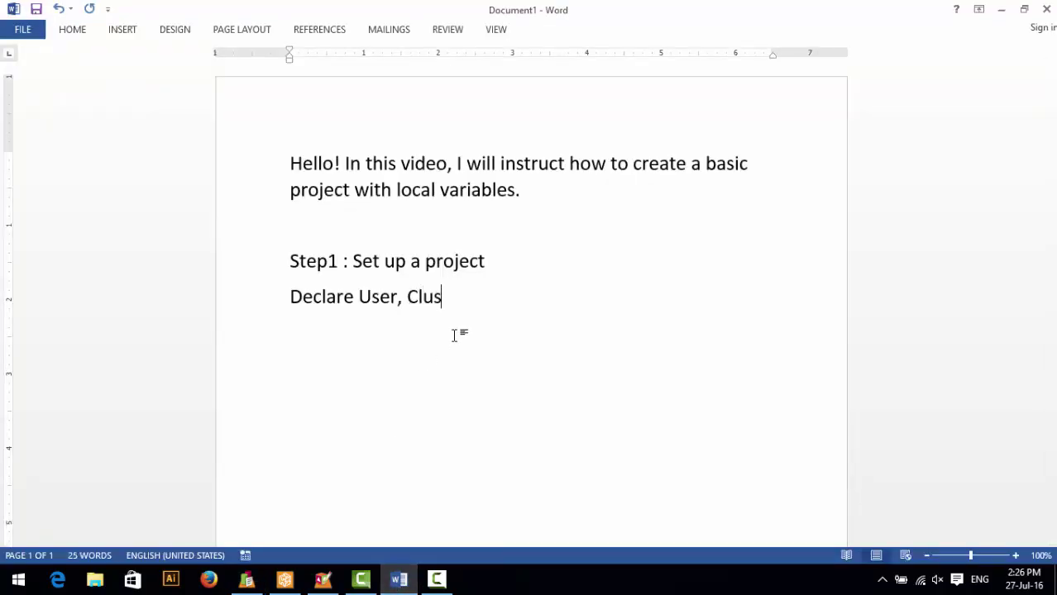
text(ter)
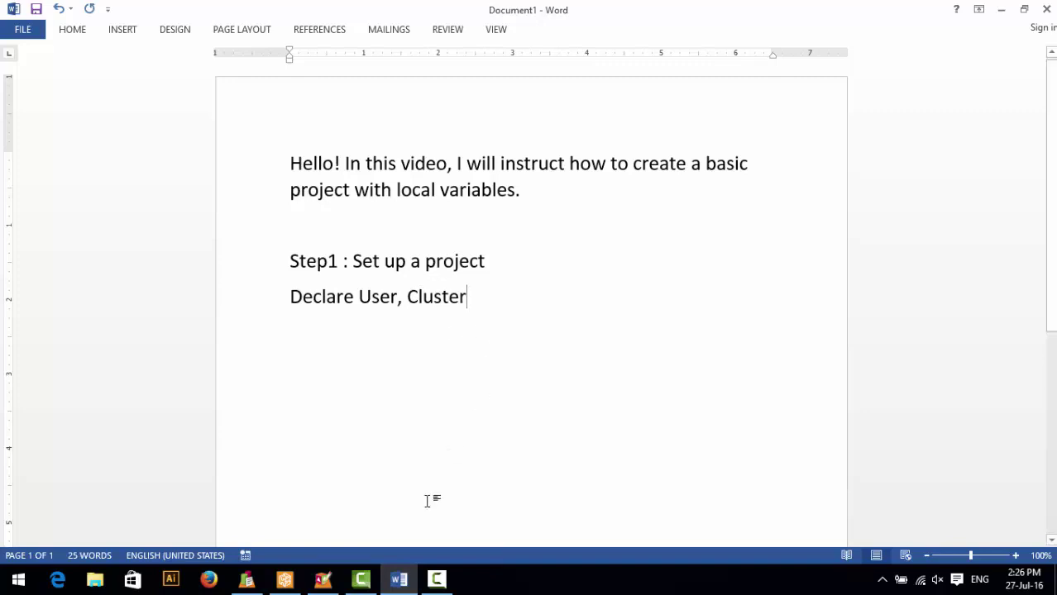
Return to Citect Explorer and add a cluster to Project1's Communications, naming it with the author's first name followed by "_Cluster"
click(285, 579)
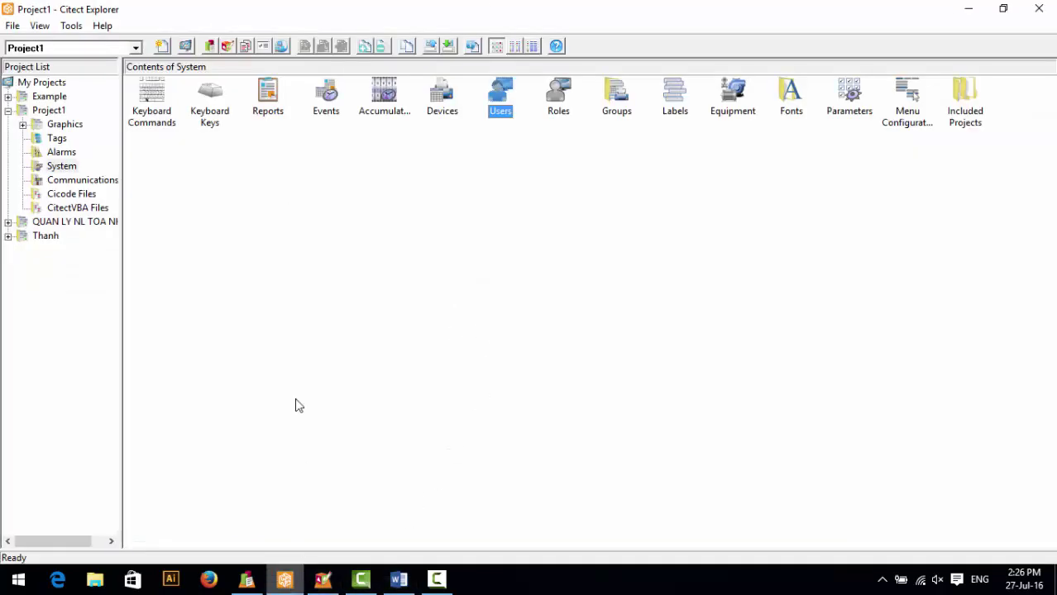
click(61, 181)
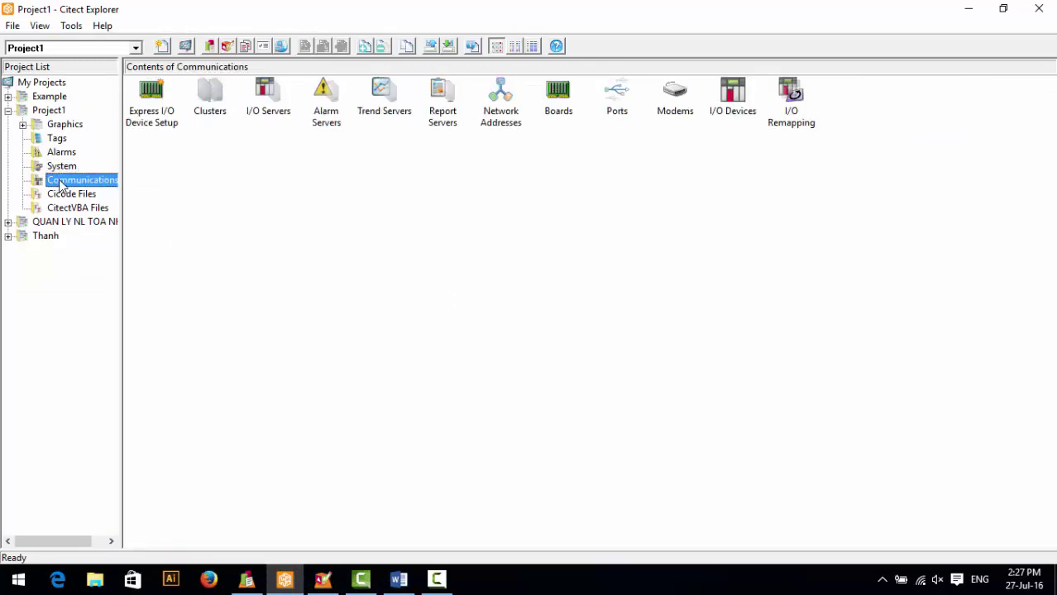
click(307, 196)
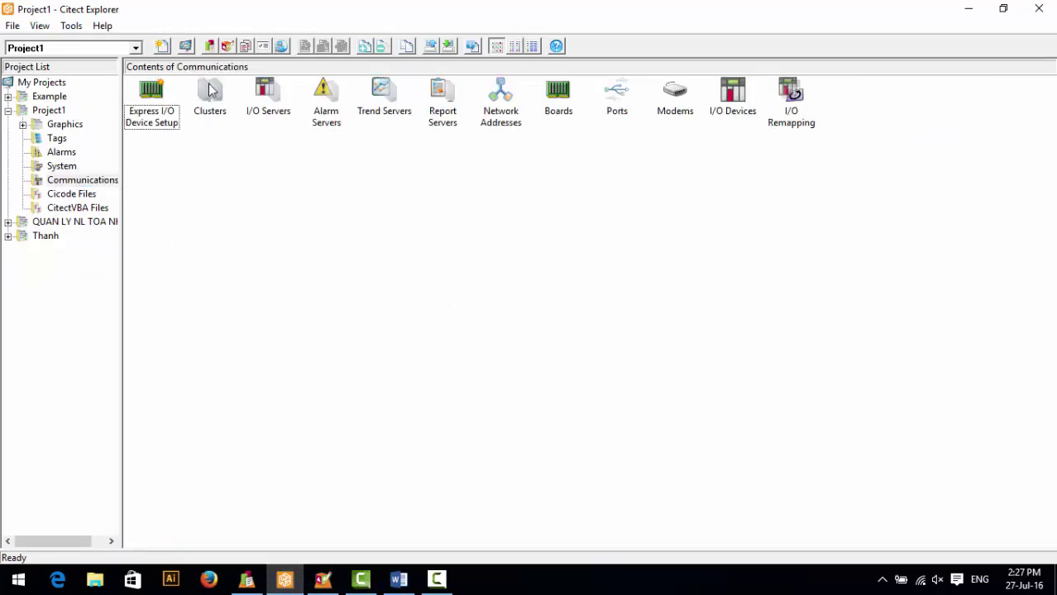
click(210, 91)
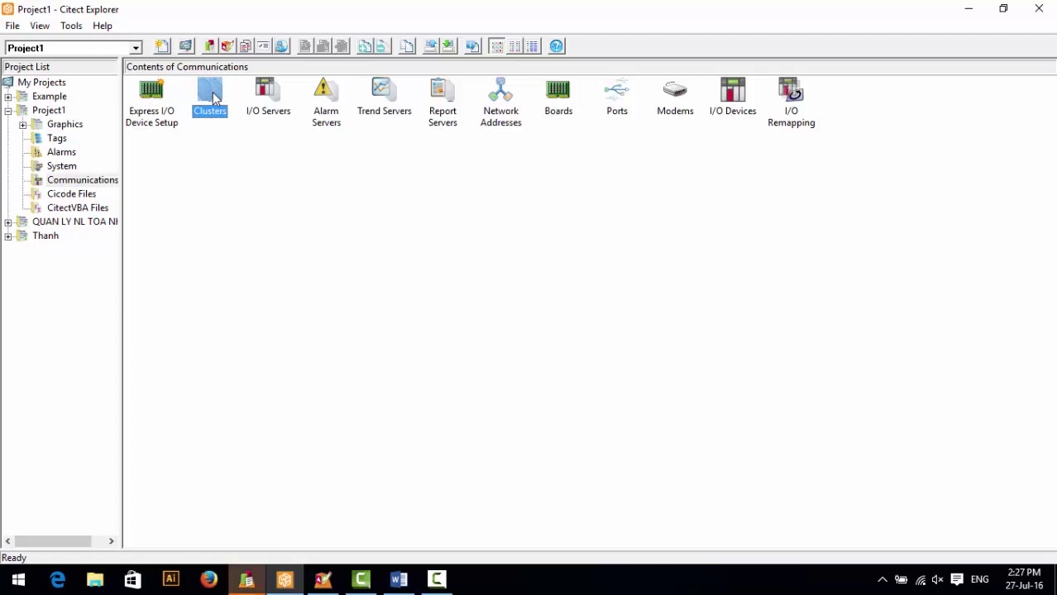
mouse_move(246, 581)
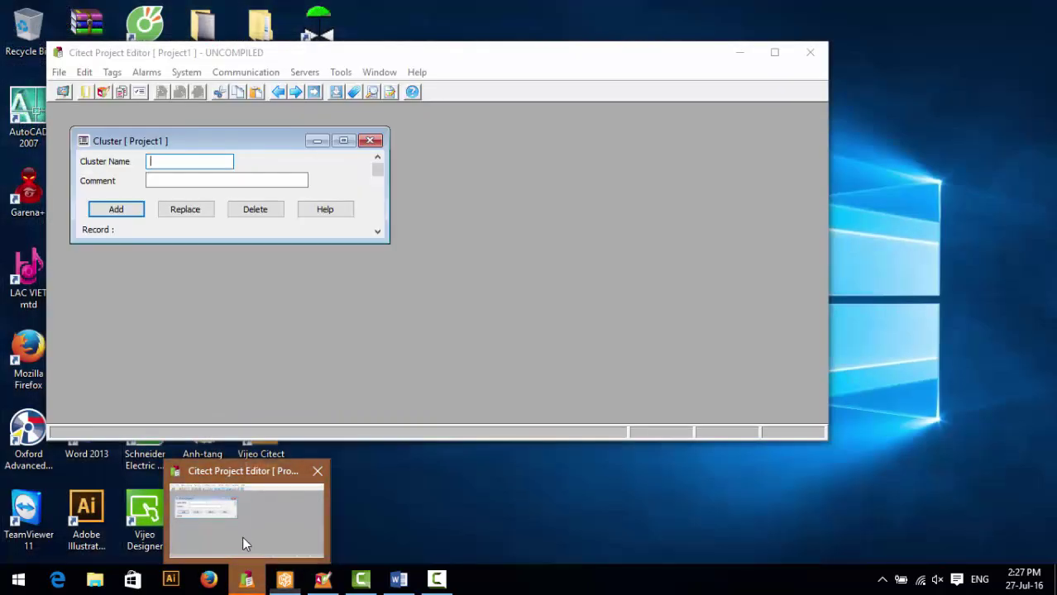
click(242, 536)
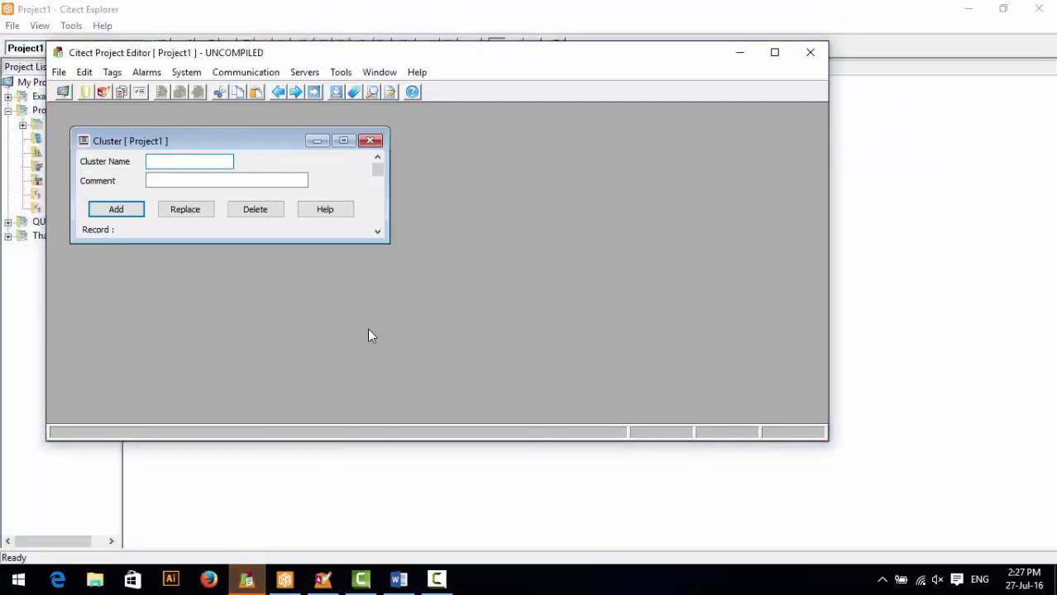
click(167, 160)
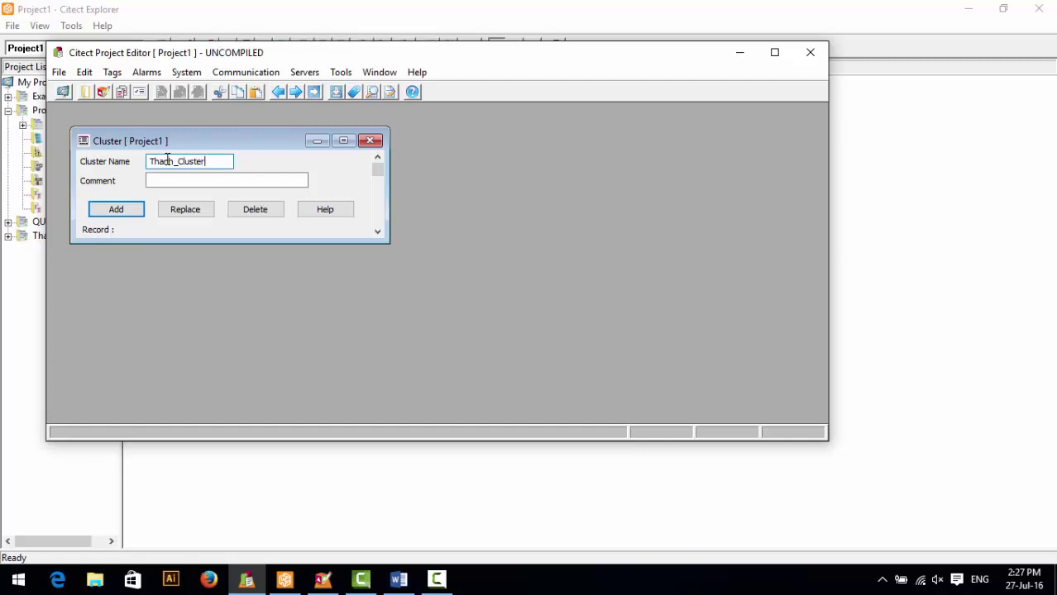
click(138, 208)
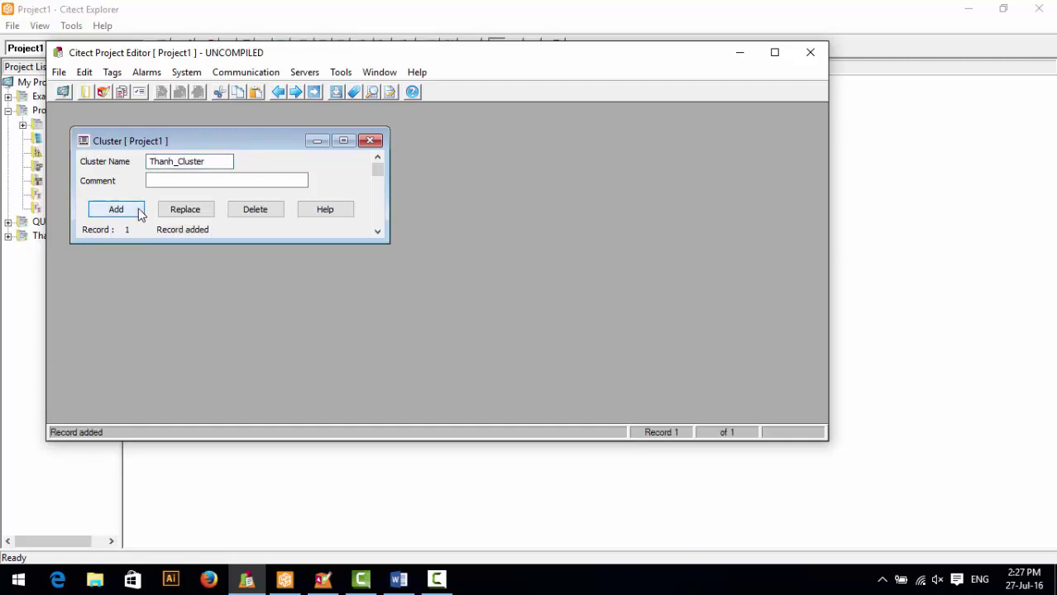
click(398, 474)
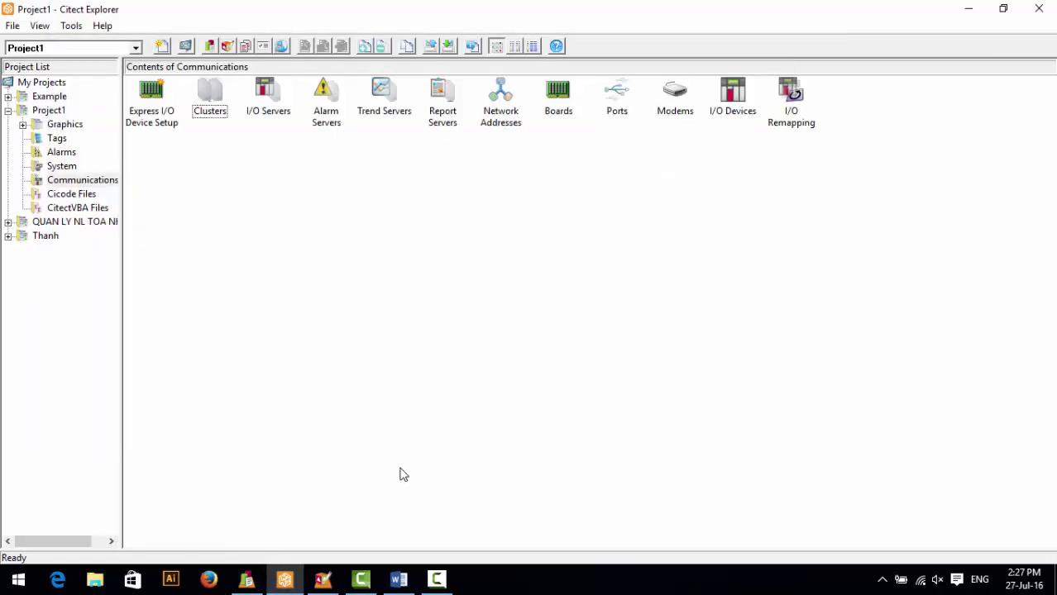
Switch to the Word document and add the line "Step2: Create a page" below the User and Cluster line
click(399, 581)
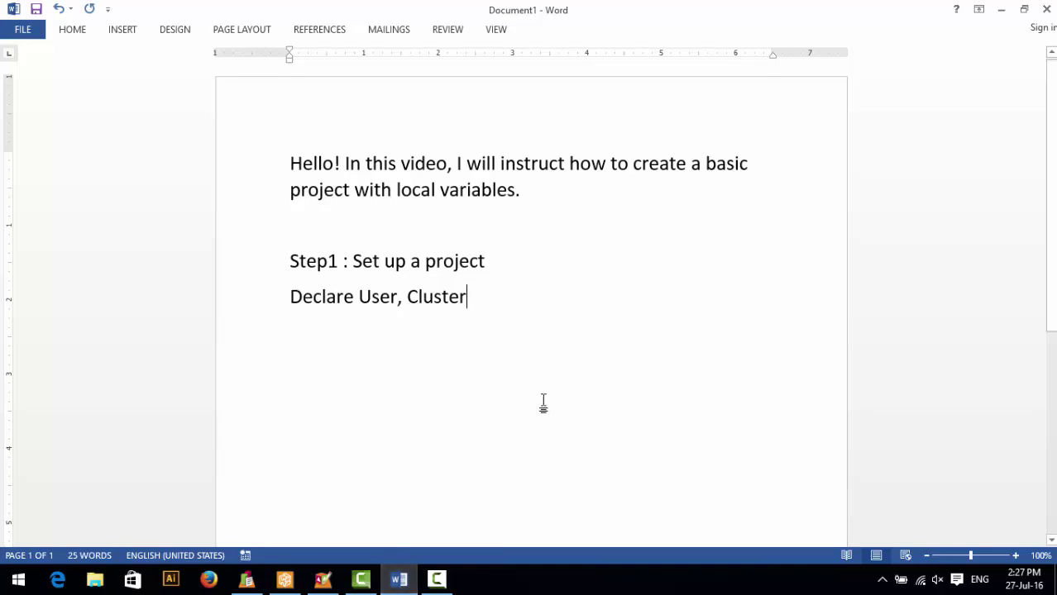
key(Return)
text(Step)
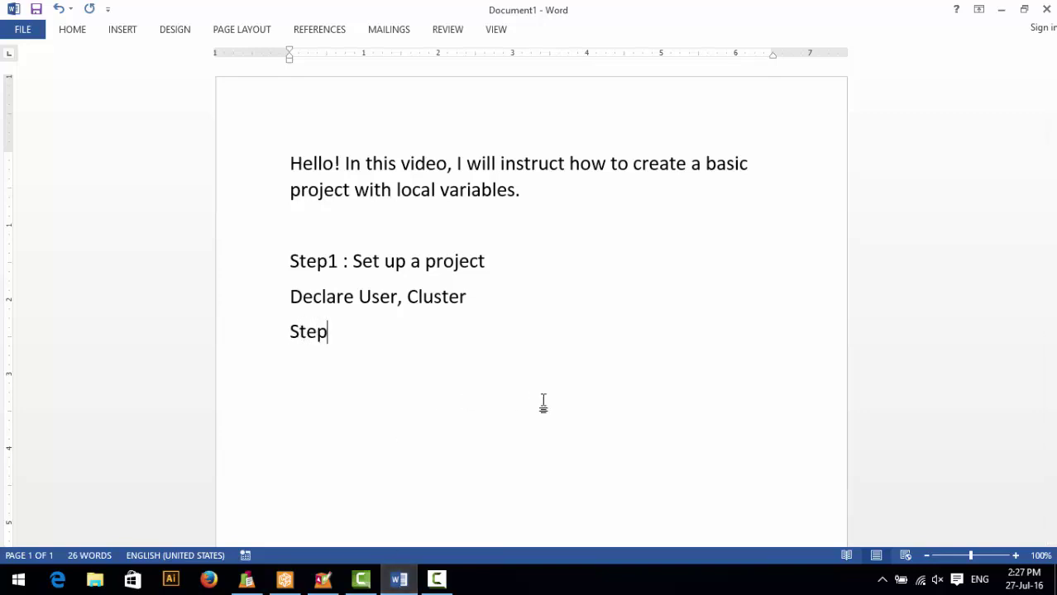
text(2:)
key(super)
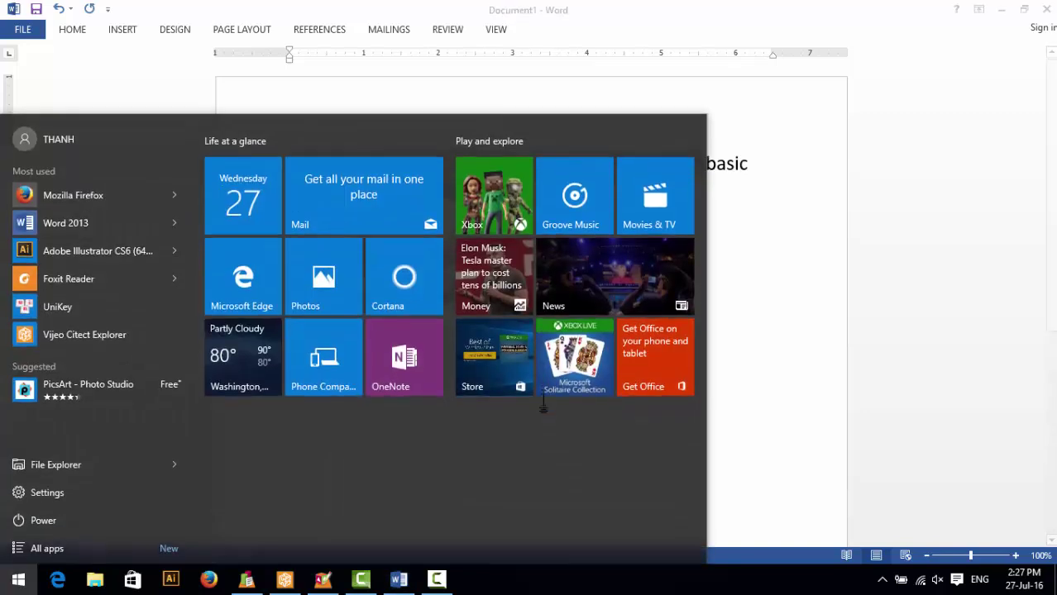
key(super)
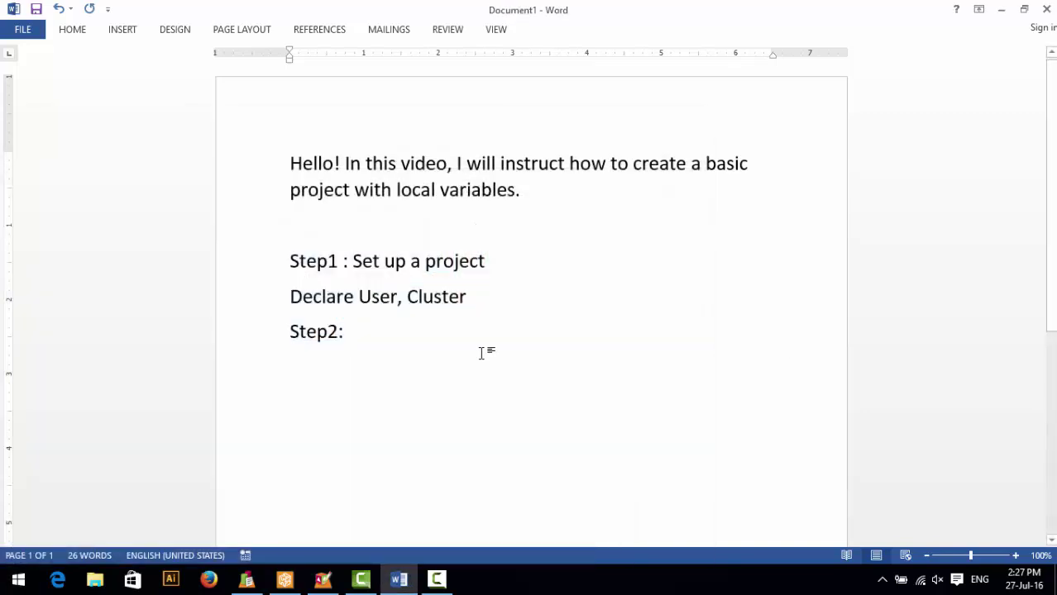
text(Create a)
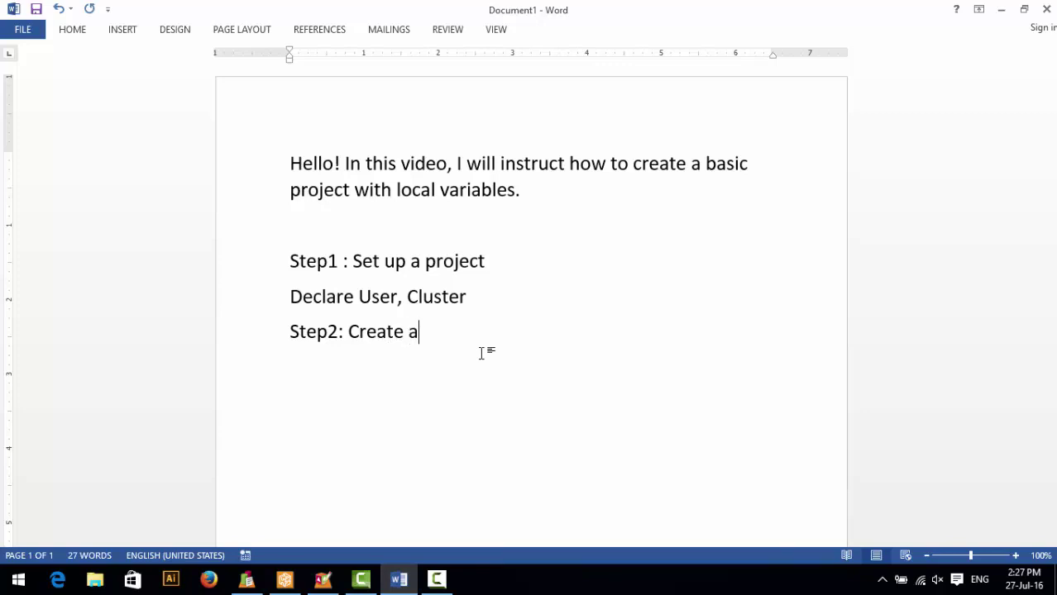
text( page)
Return to Citect Explorer and create a new graphics page in Project1 from the normal template with style tab_style_1 at XGA resolution
click(285, 579)
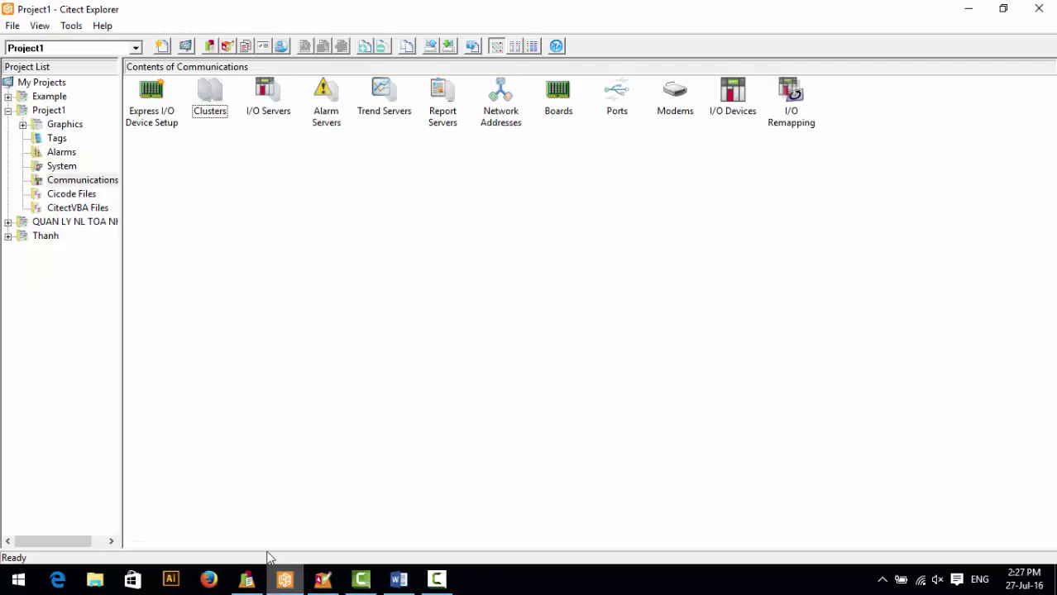
click(64, 126)
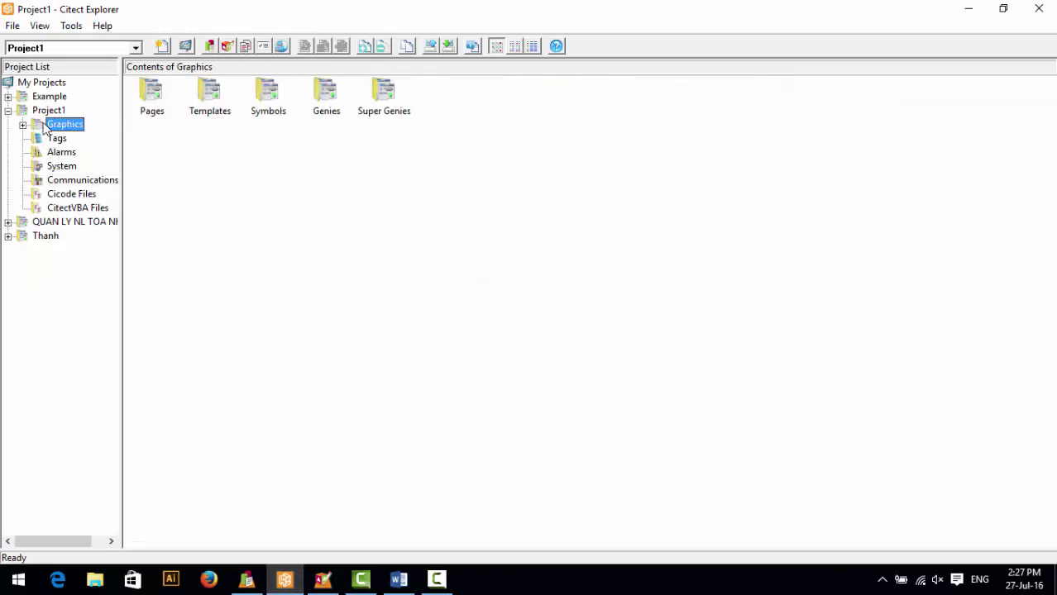
click(149, 98)
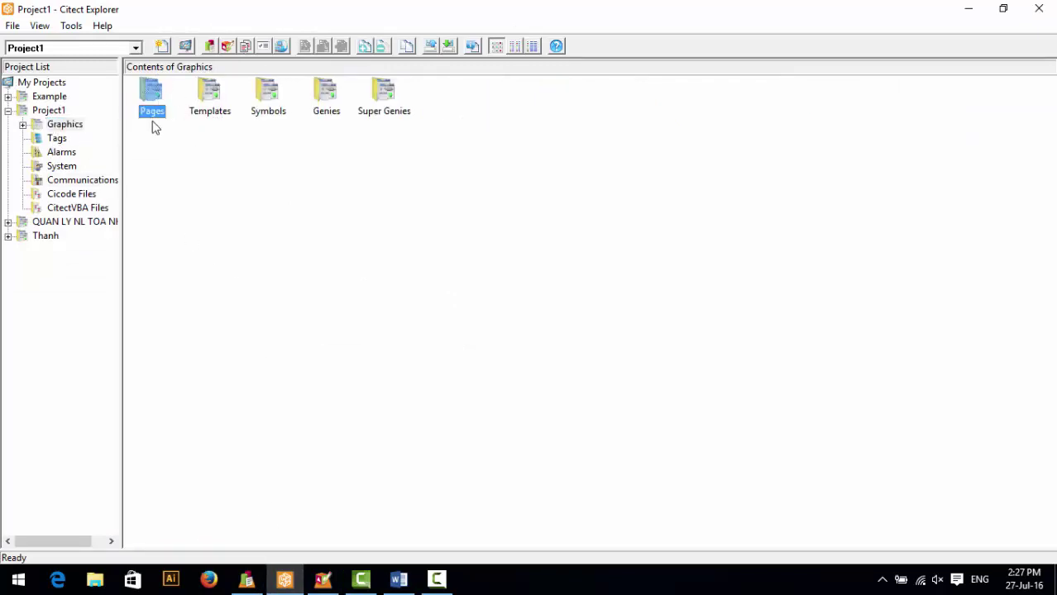
double_click(157, 98)
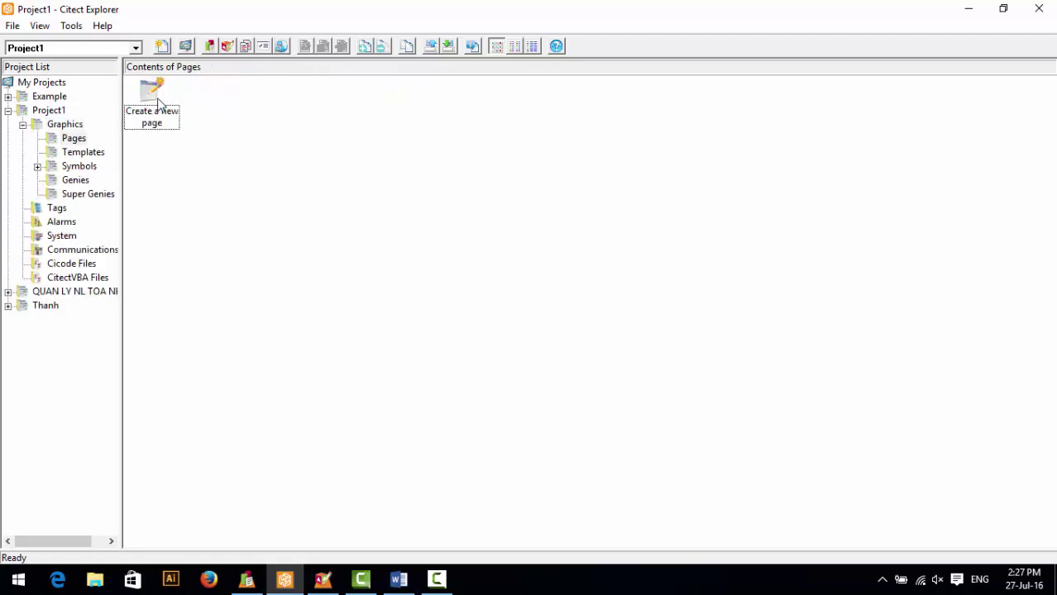
click(158, 93)
double_click(151, 95)
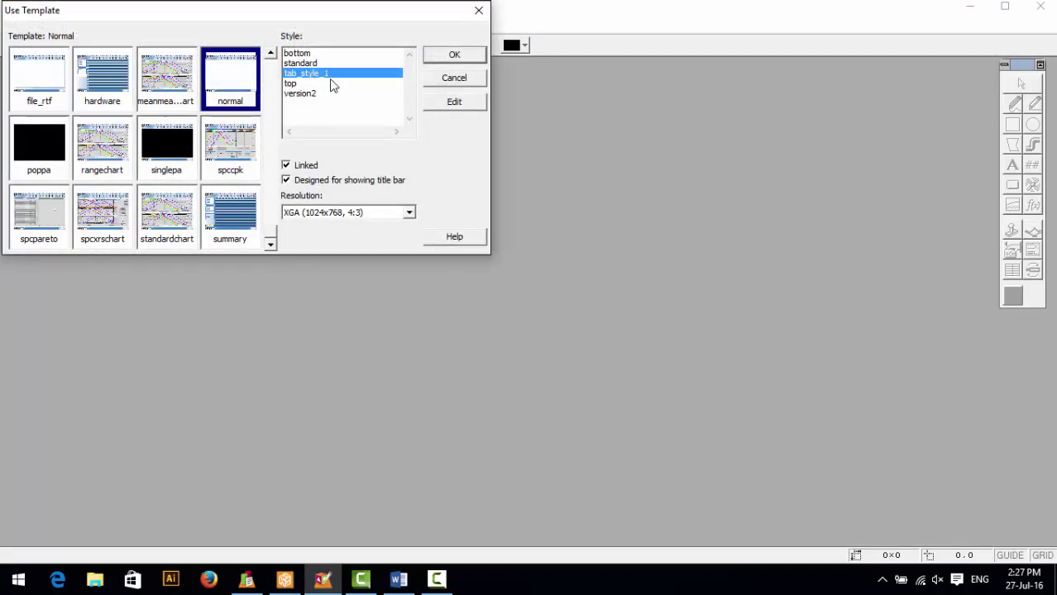
click(455, 55)
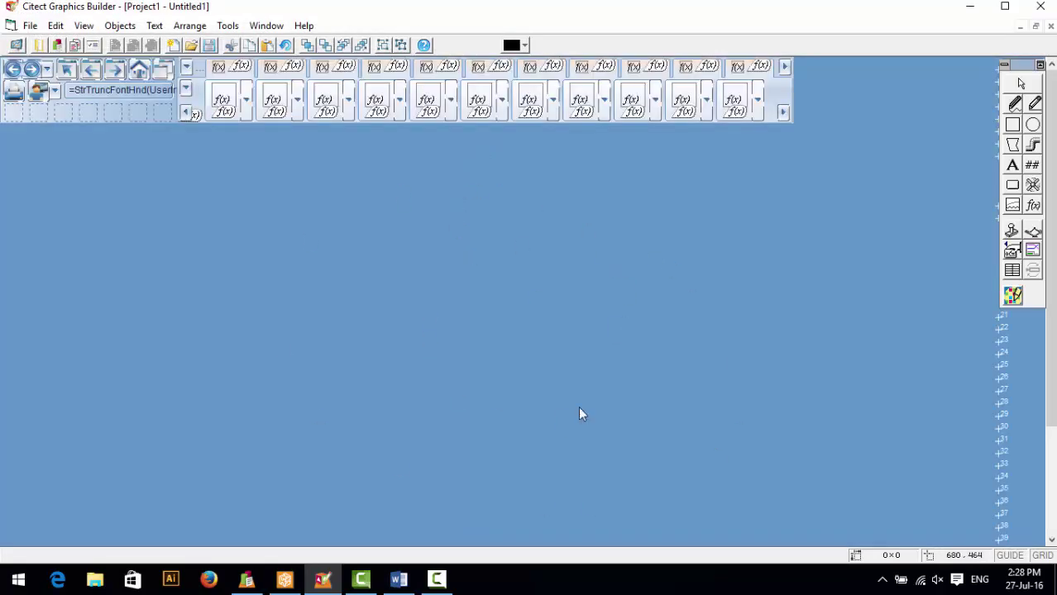
Switch to Word, add the line "This is our workspace" below the Step2 line, and bring the new page in Citect Graphics Builder back up
click(399, 579)
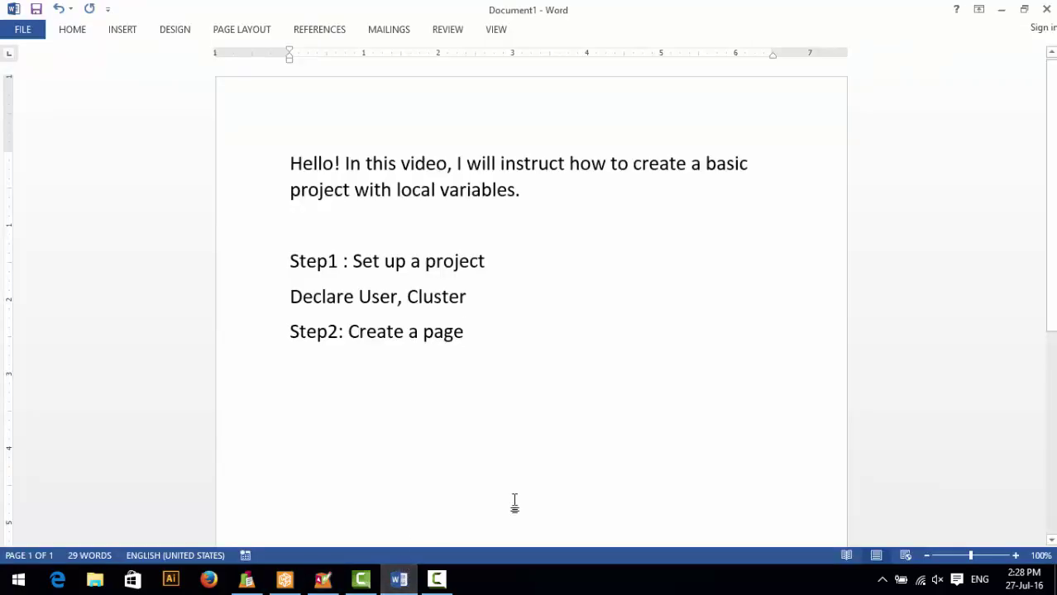
key(Return)
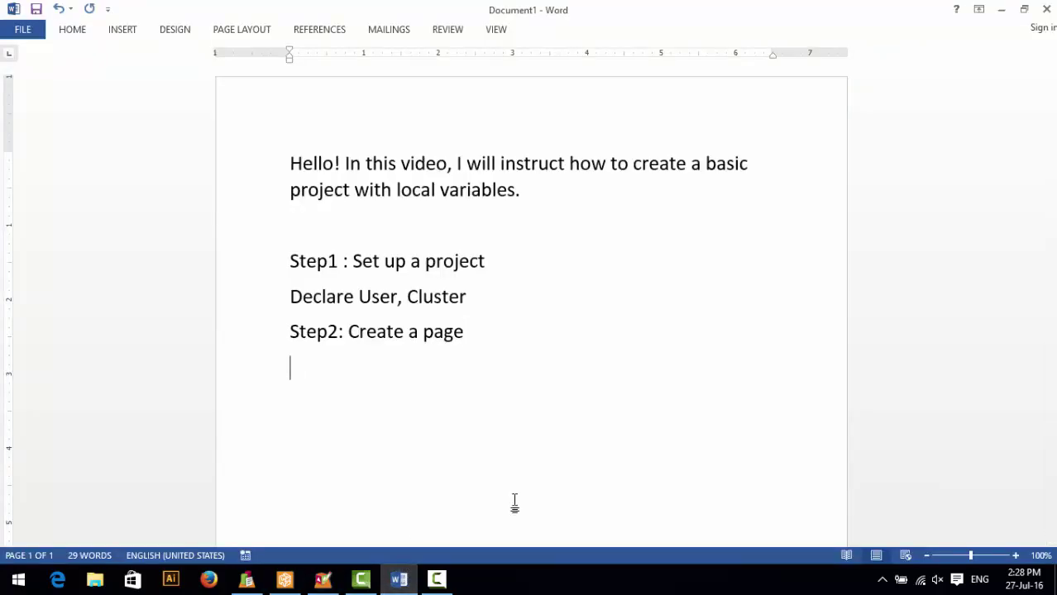
text(This is o)
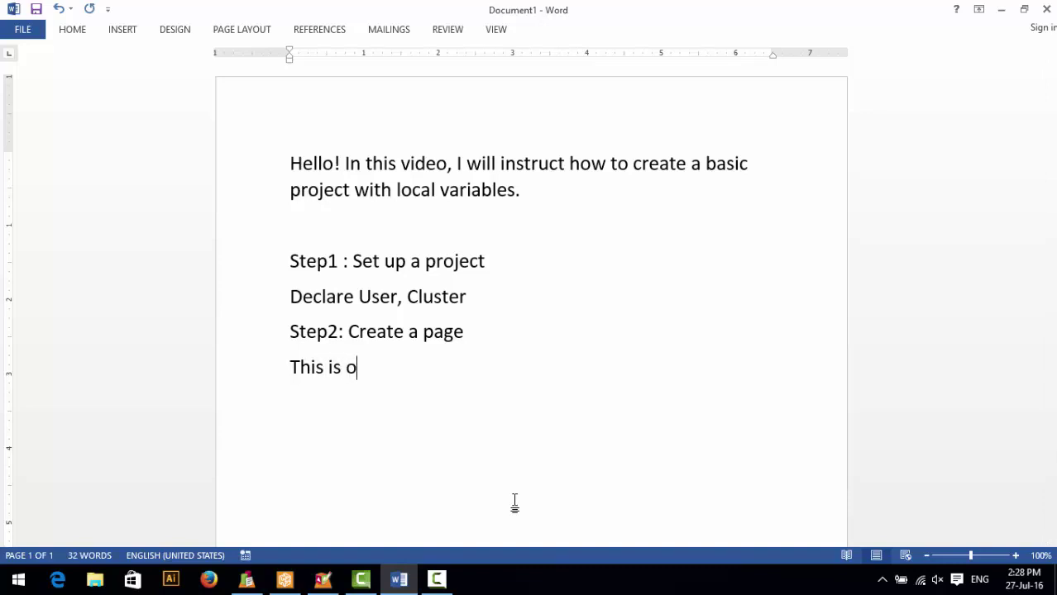
text(ur workspace)
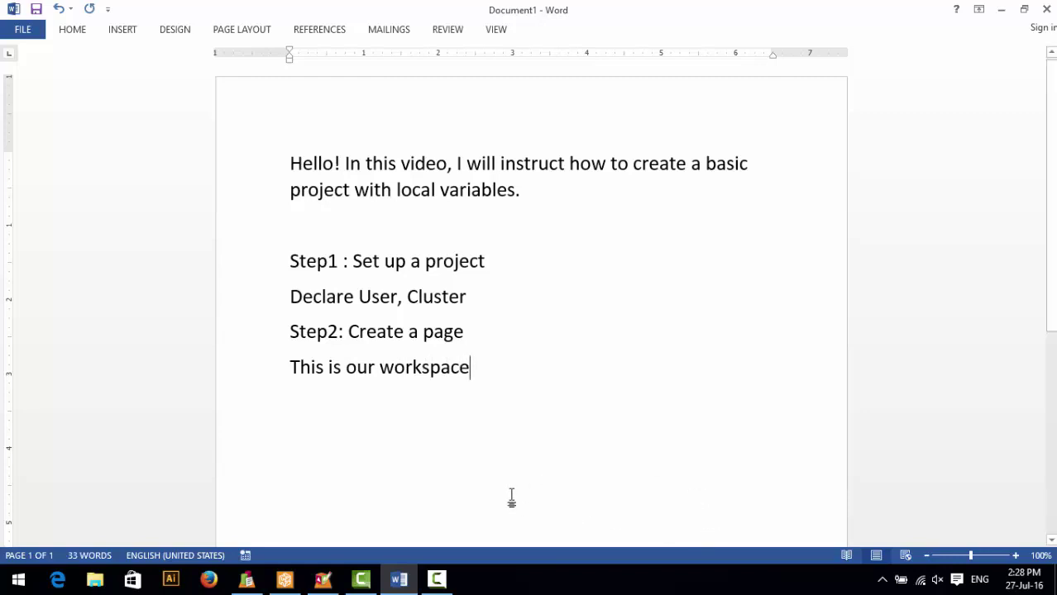
click(323, 581)
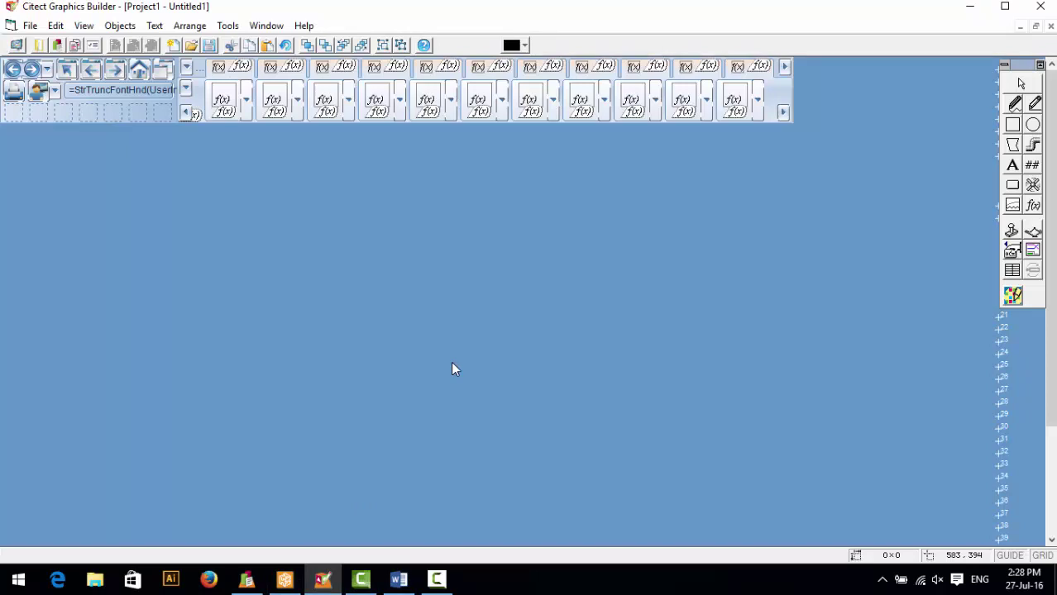
Switch to the Word document and add the line "I will make some features:" below the workspace line
key(alt+Tab)
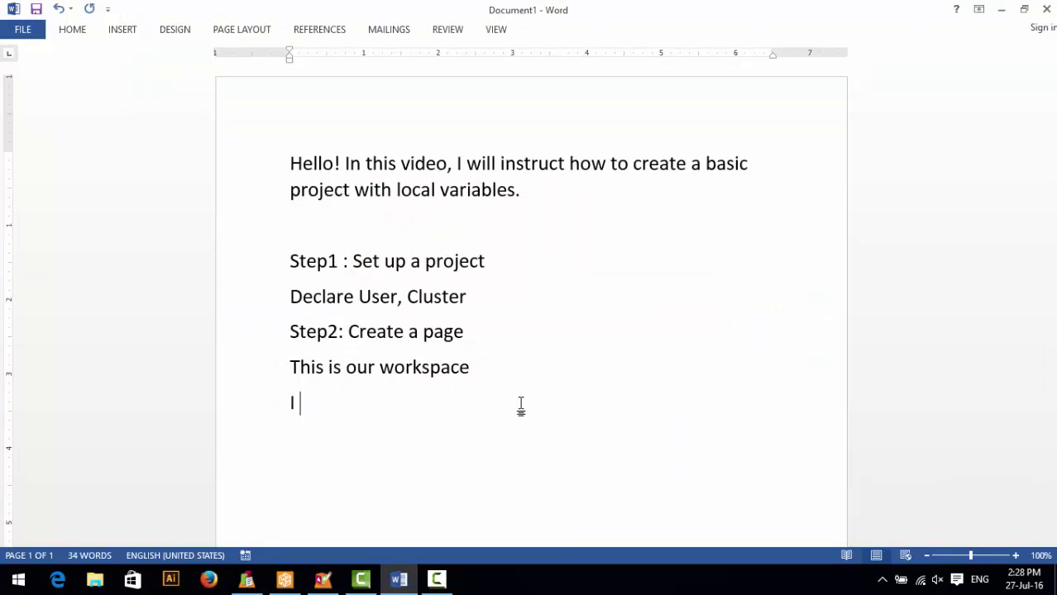
text(will make some)
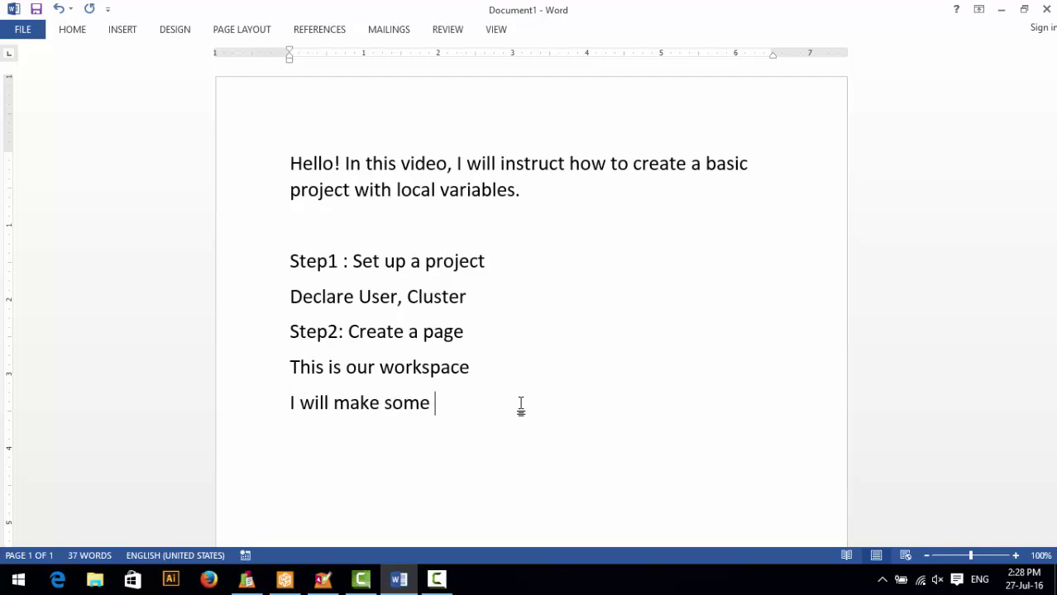
text(features:)
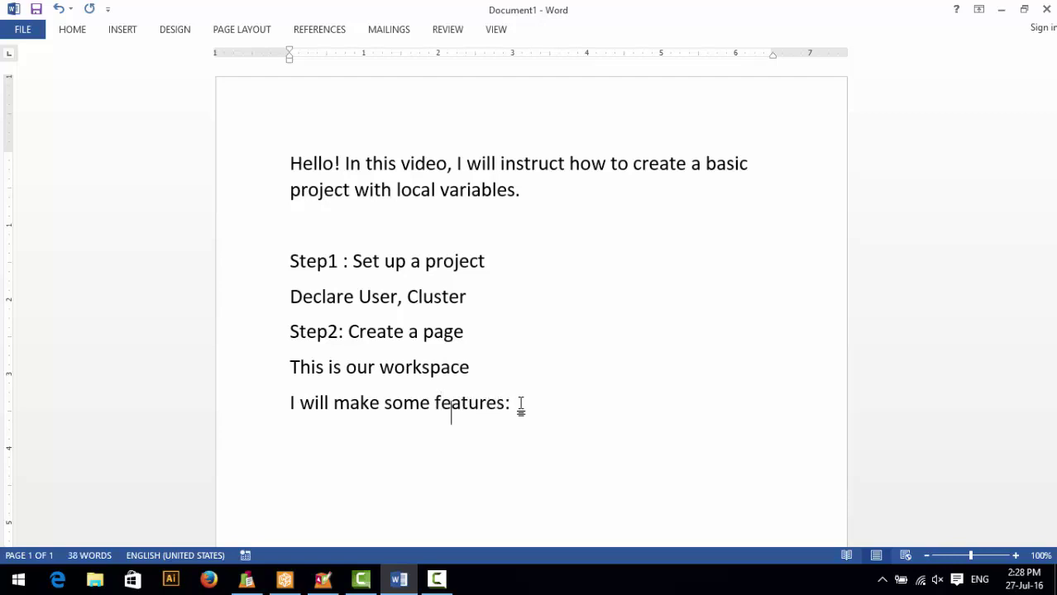
Add a dash bullet reading "Control ON/OFF : turn on/off lamp" below the features line
key(Return)
text(- Cont)
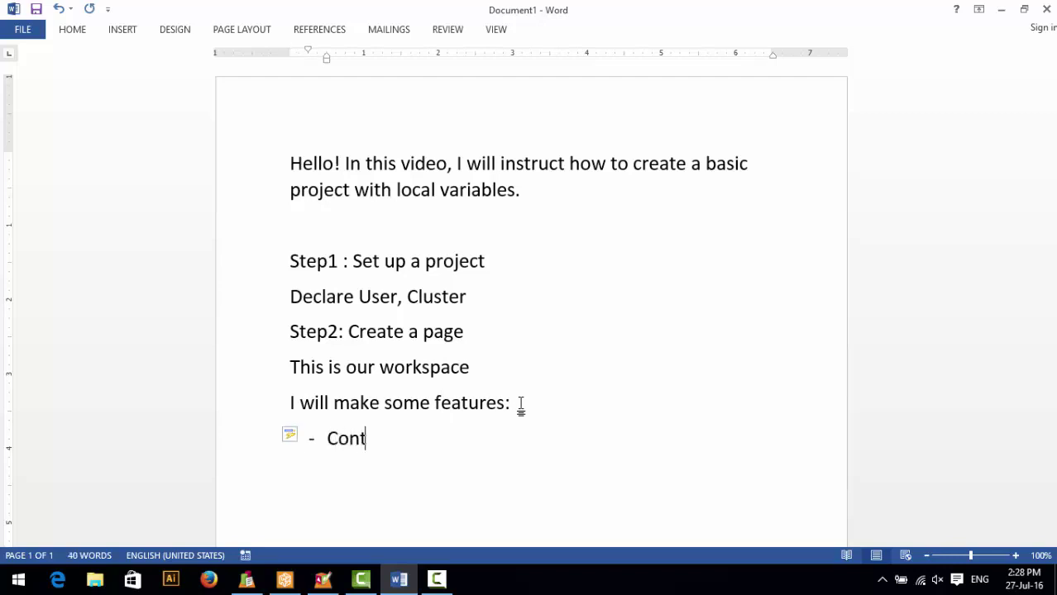
text(rol ON/OFF)
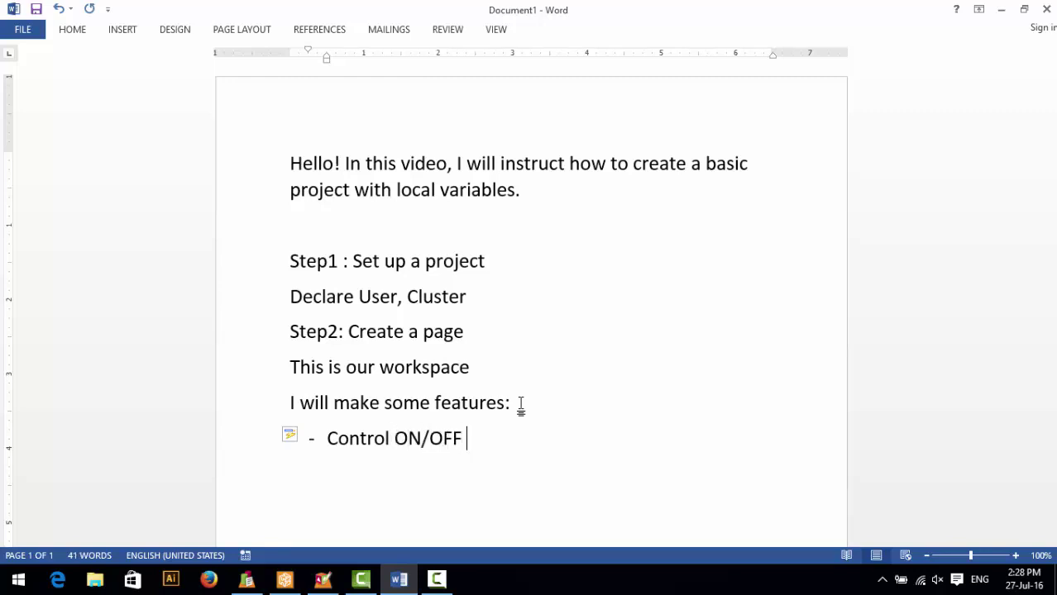
text( tu)
key(BackSpace)
key(BackSpace)
text(: turn on/off)
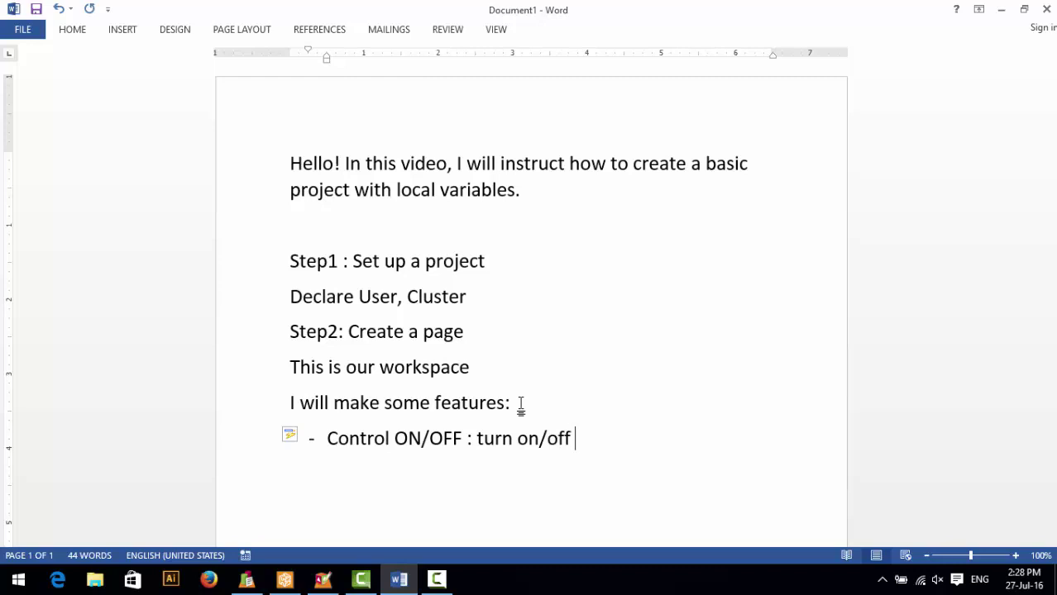
text( lamp)
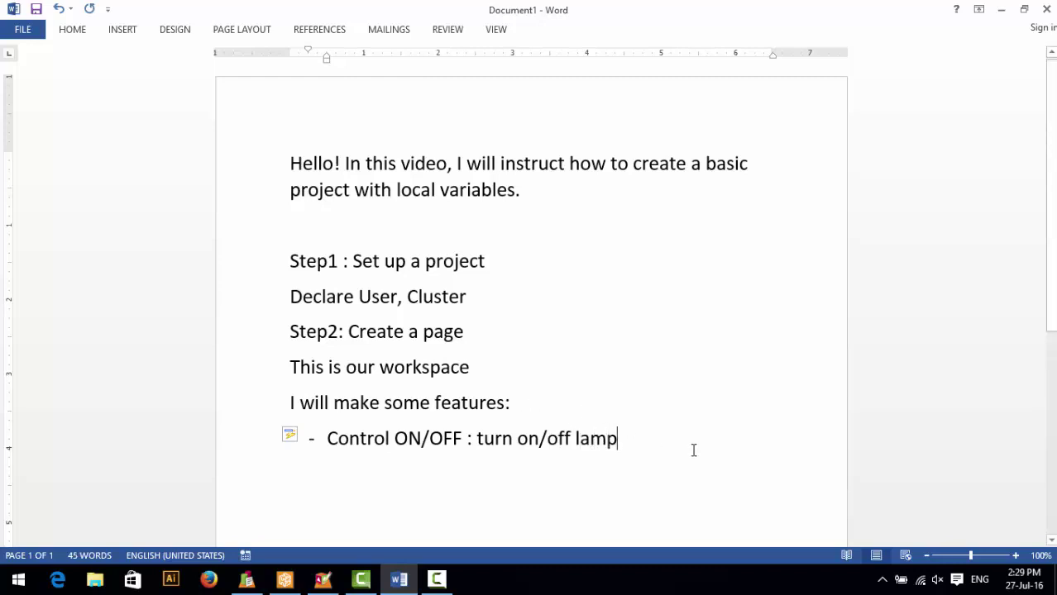
Switch to Citect Graphics Builder and draw a command button about 97 × 43 pixels in the upper-left area of the page
click(323, 579)
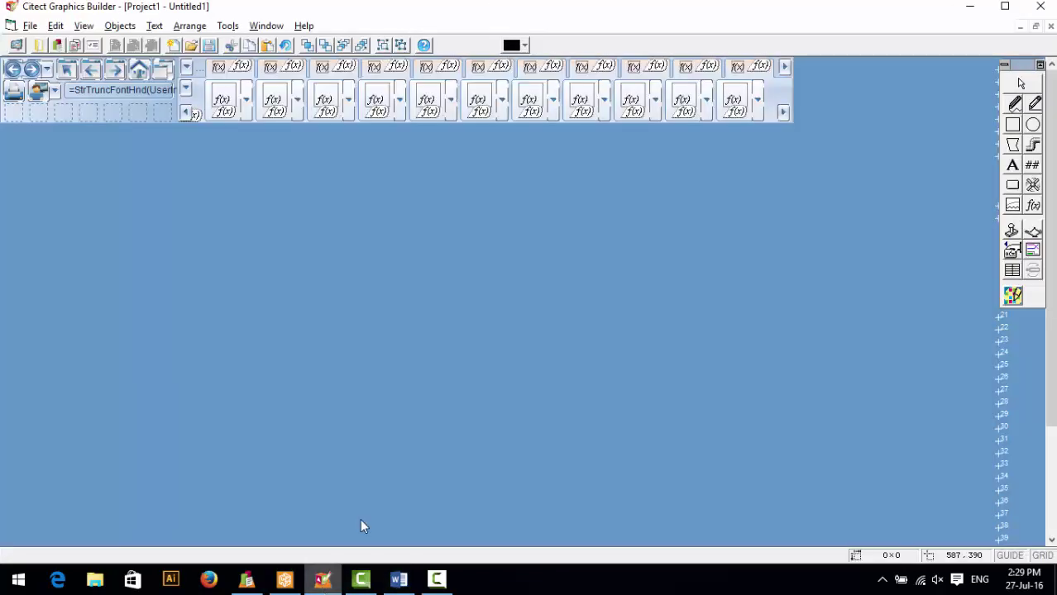
click(1014, 187)
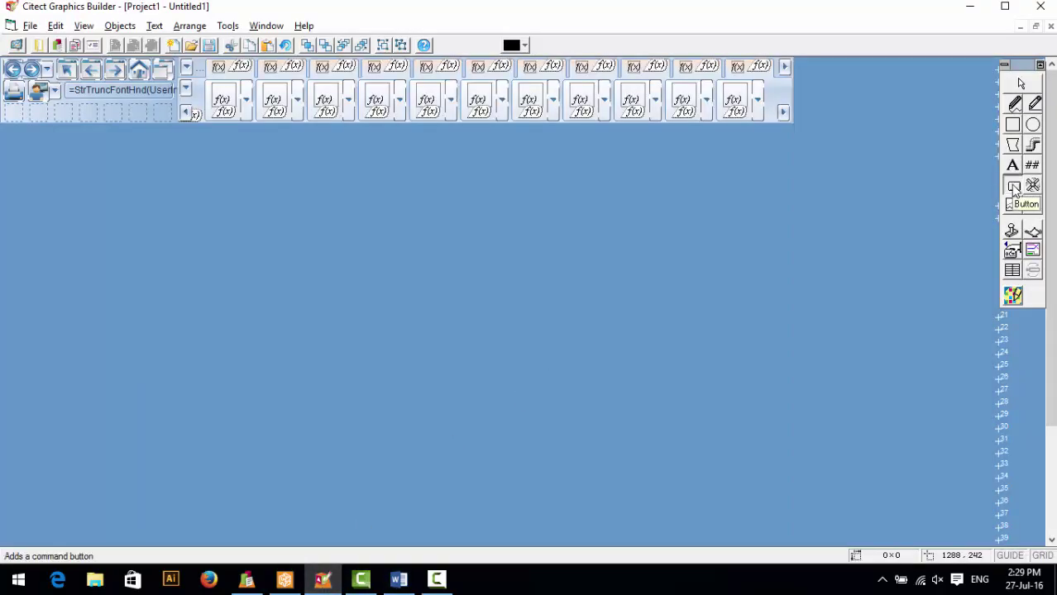
drag(97, 226, 172, 259)
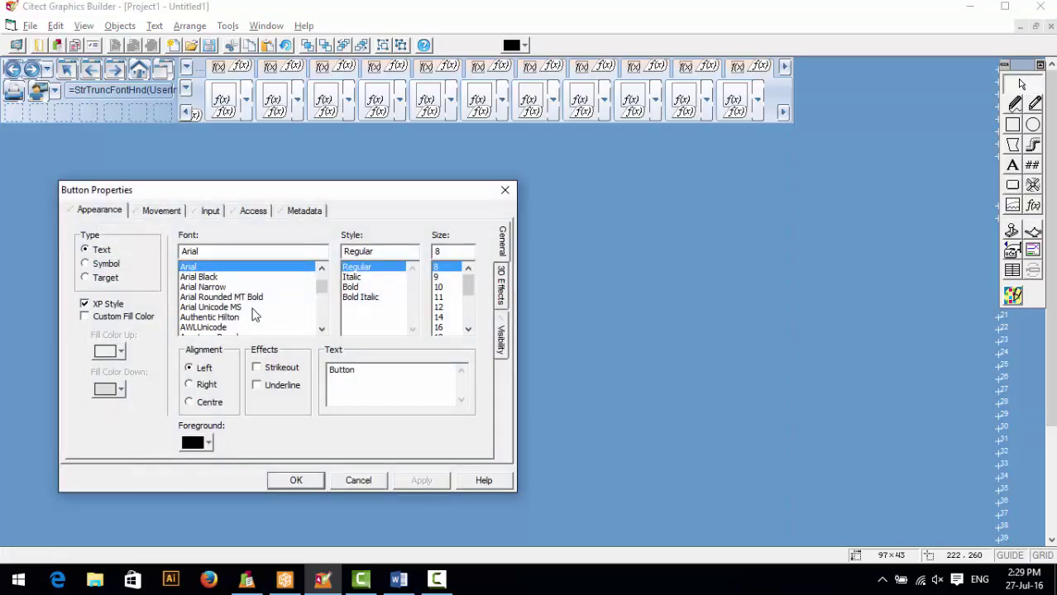
Set the new button's text to ON in Bold Italic style, size 20
drag(389, 385, 294, 388)
text(ON)
click(366, 299)
drag(468, 290, 469, 313)
click(442, 317)
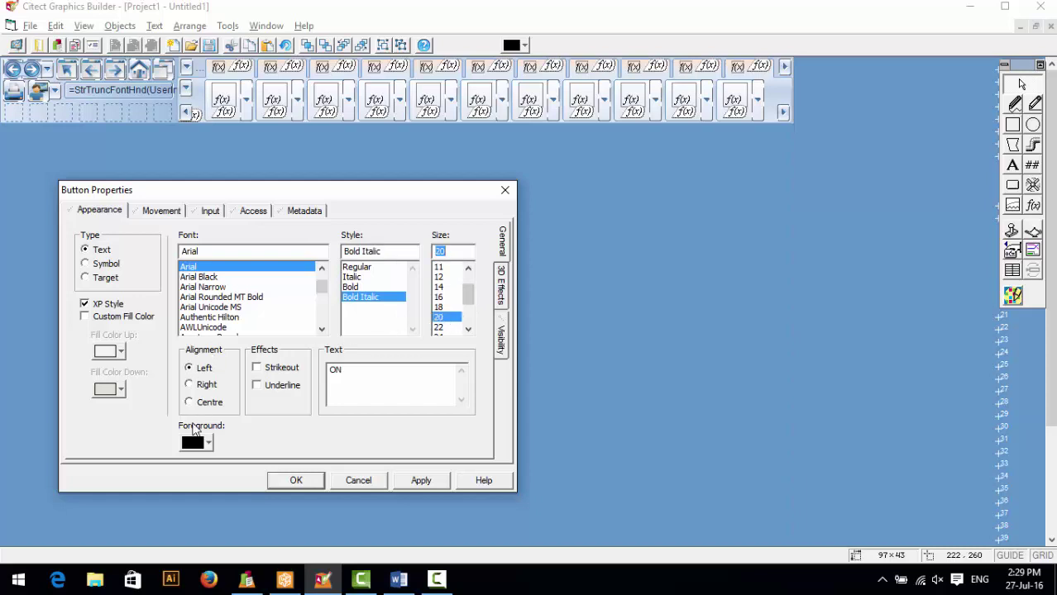
Give the ON button a dark blue text colour and a custom light green fill for its up state, and apply the properties
click(210, 445)
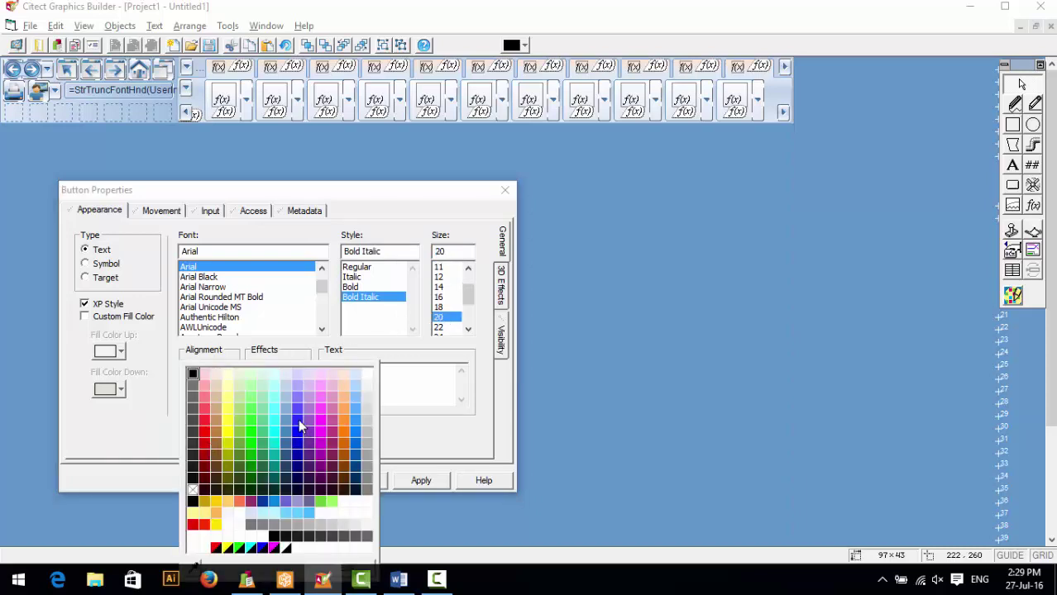
click(300, 450)
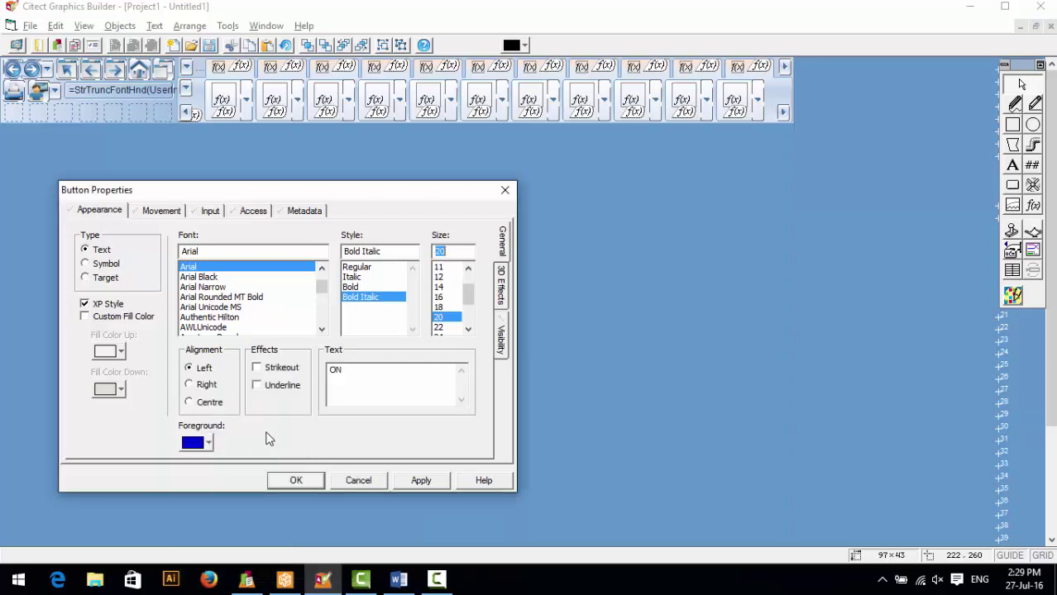
click(120, 319)
click(122, 351)
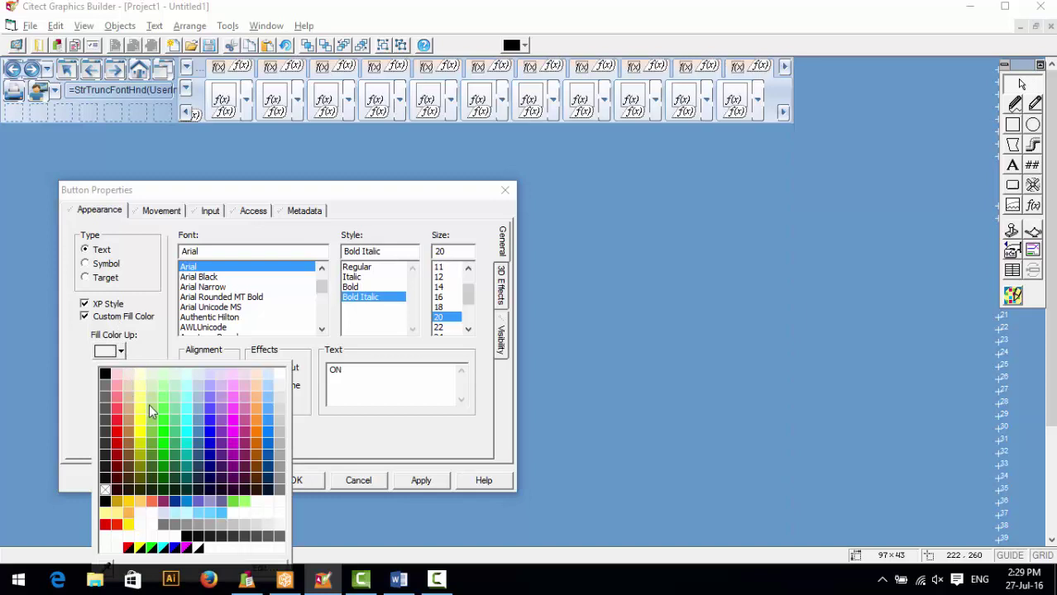
click(177, 402)
click(297, 480)
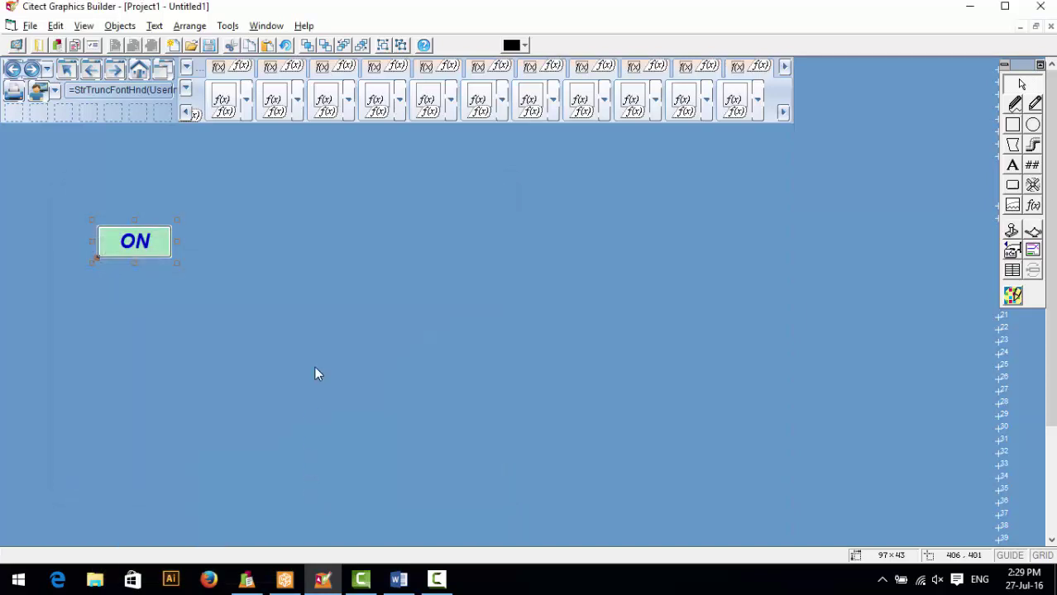
Duplicate the ON button and place the copy directly below the original
click(315, 374)
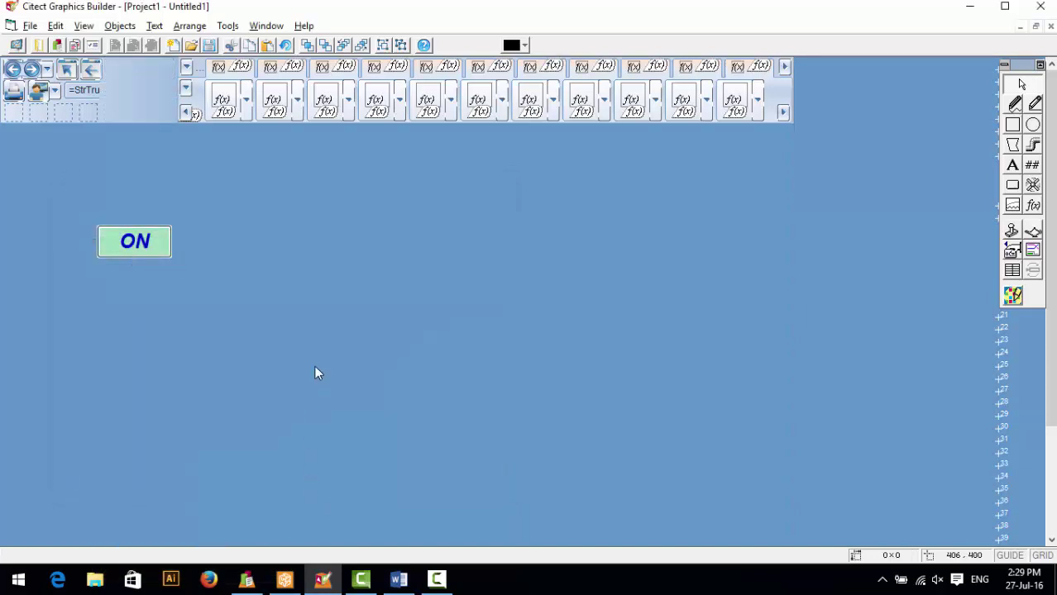
click(161, 252)
drag(151, 242, 153, 301)
Switch to Word and add "Hold Ctrl, press object and release at a different place to make a similar object." under the Control ON/OFF bullet
click(398, 579)
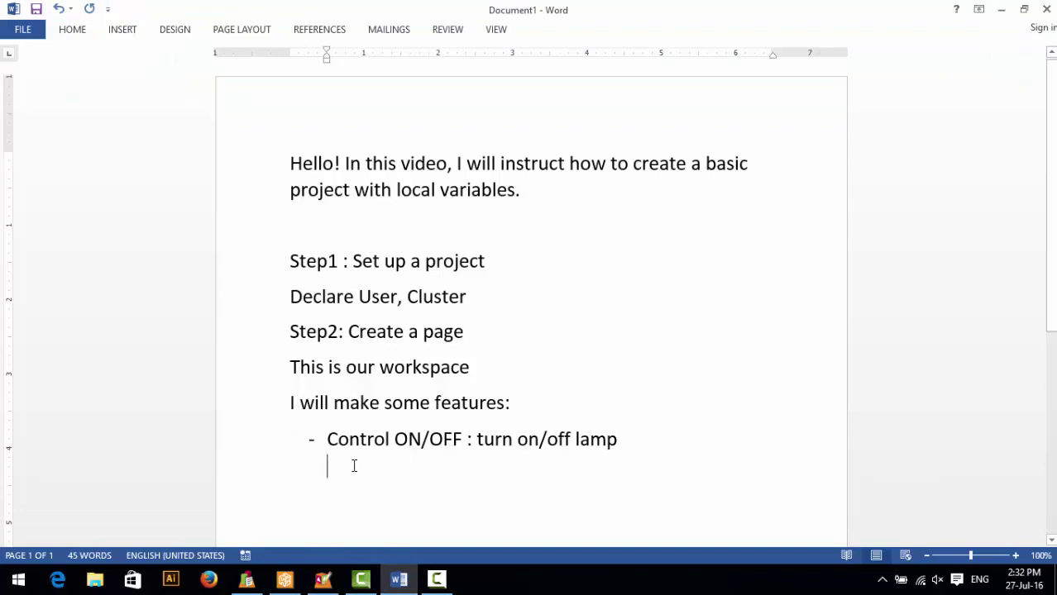
text(Hold )
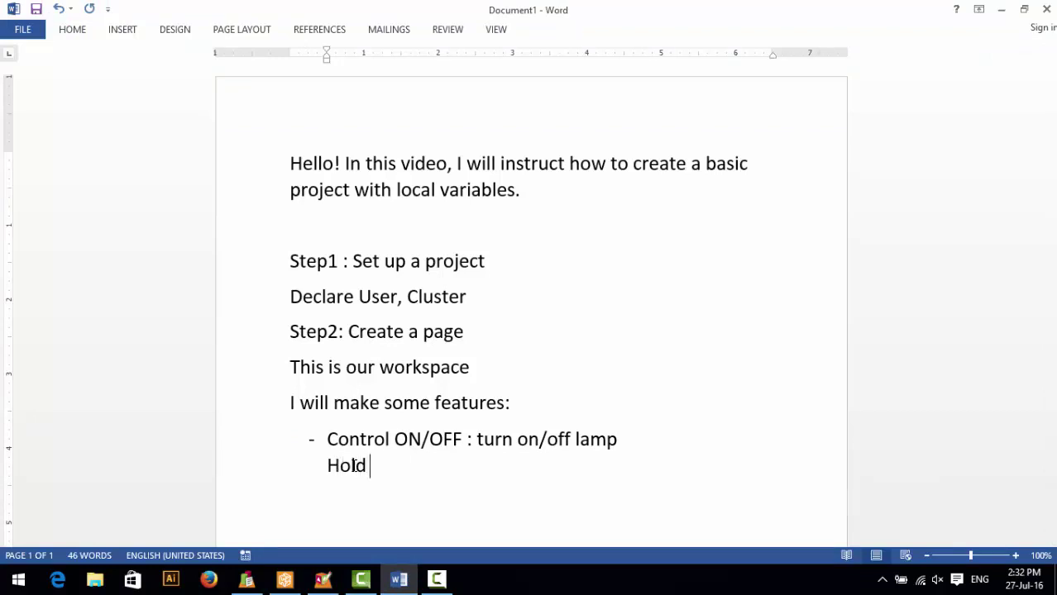
text(Ctrl, press ob)
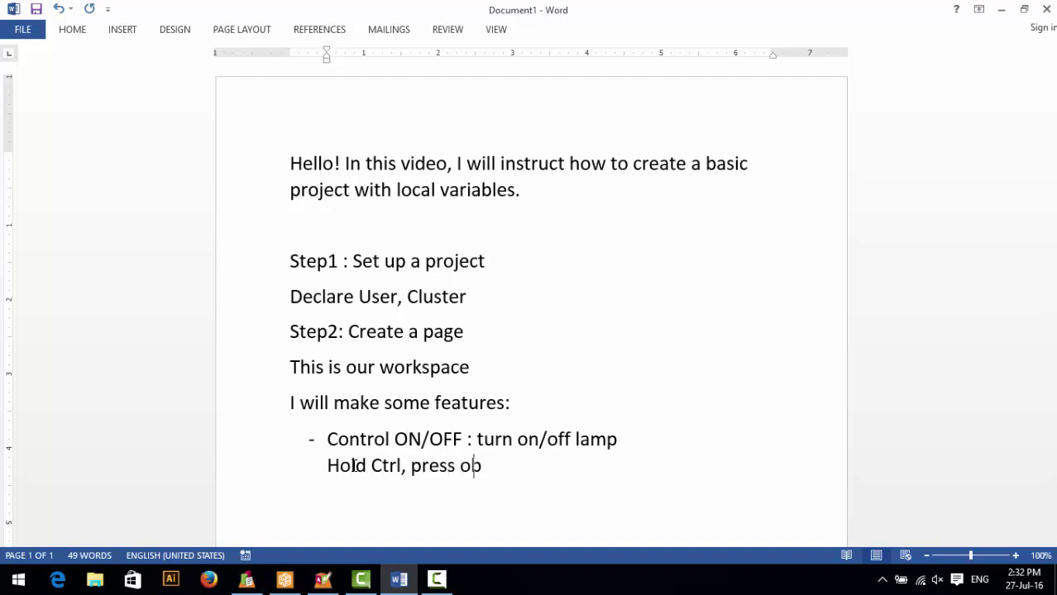
text(ject and relea)
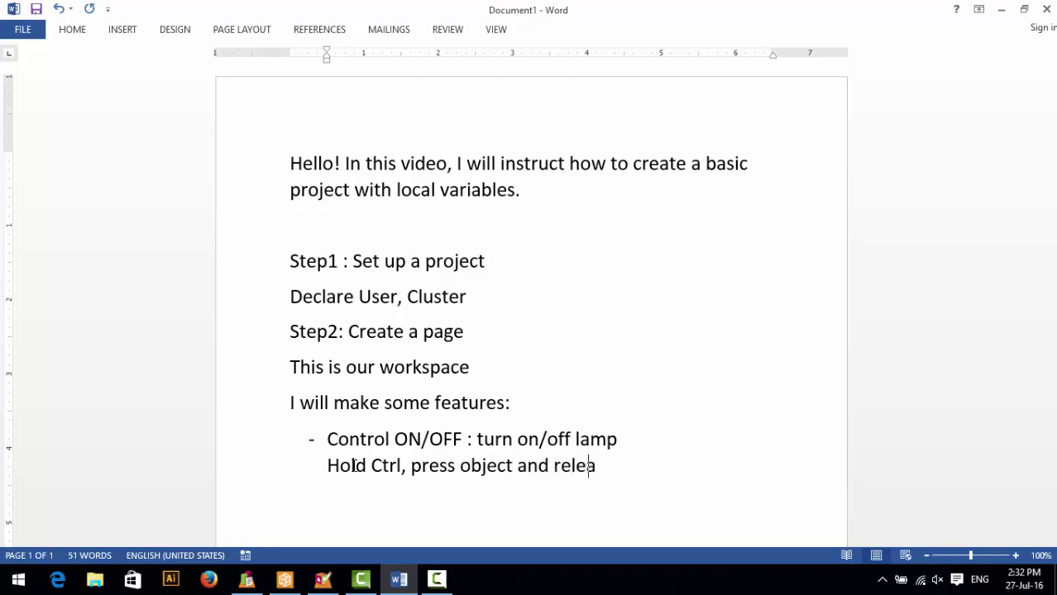
text(se at a d)
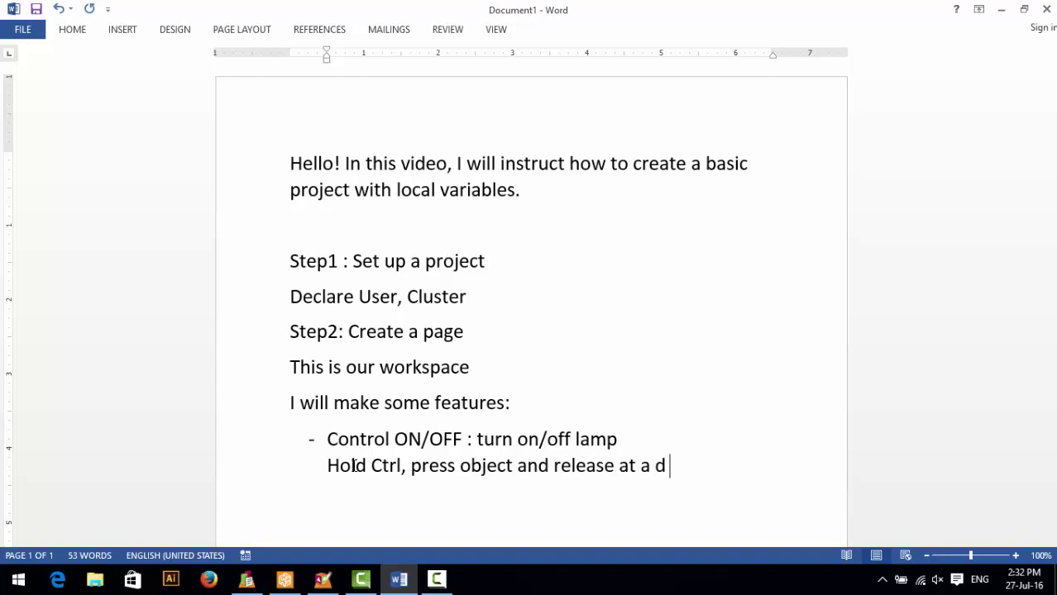
text(ifferent)
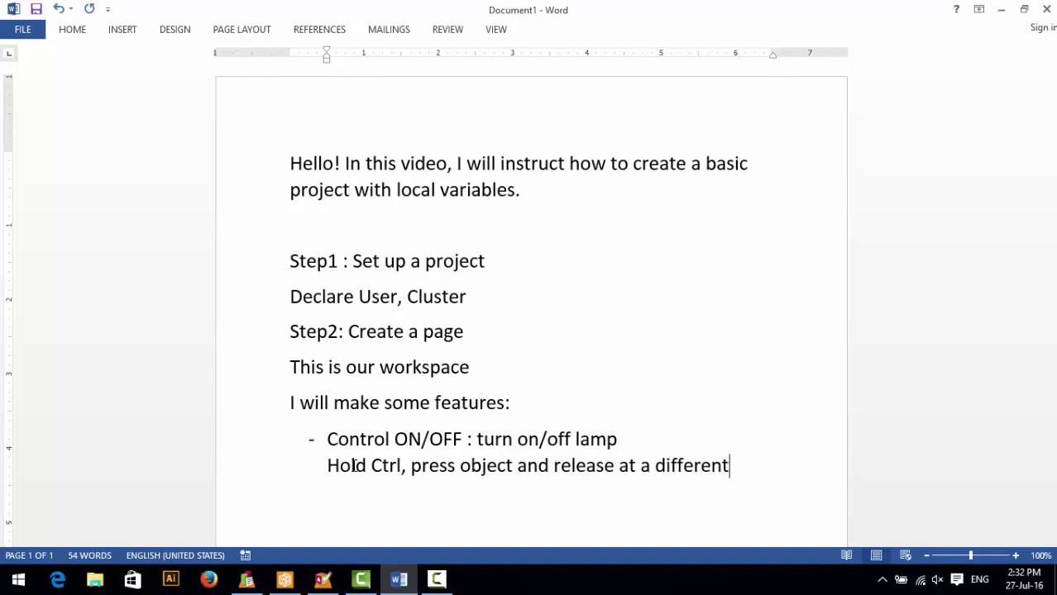
text( place)
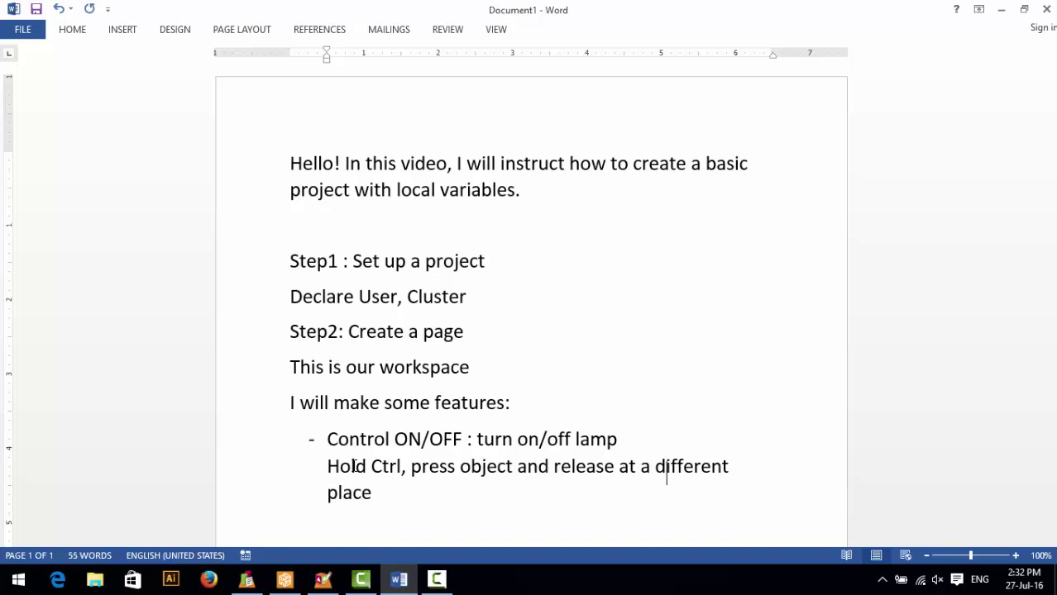
text( to mak)
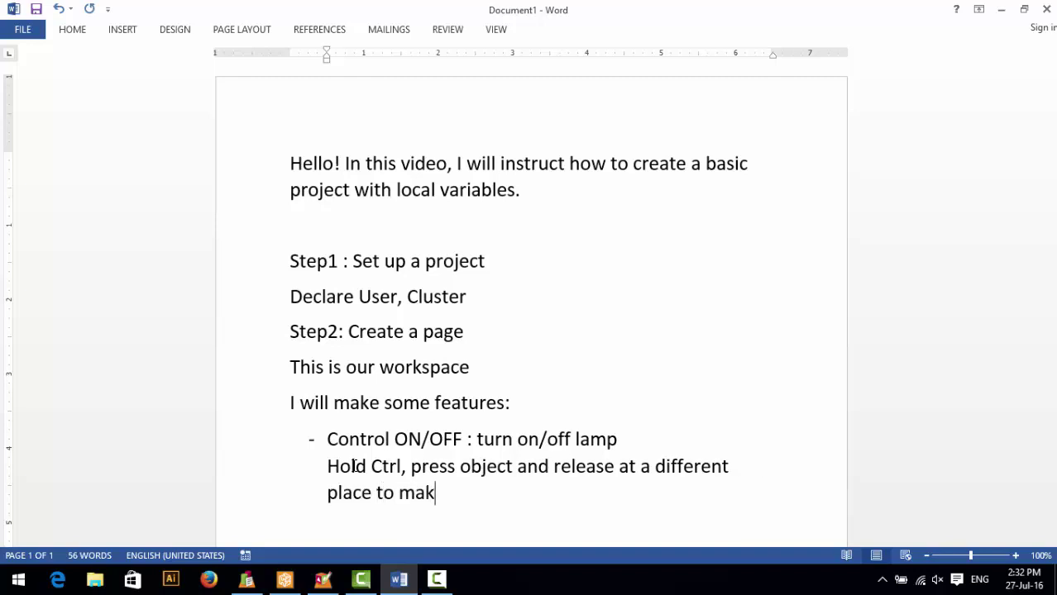
text(e a sim)
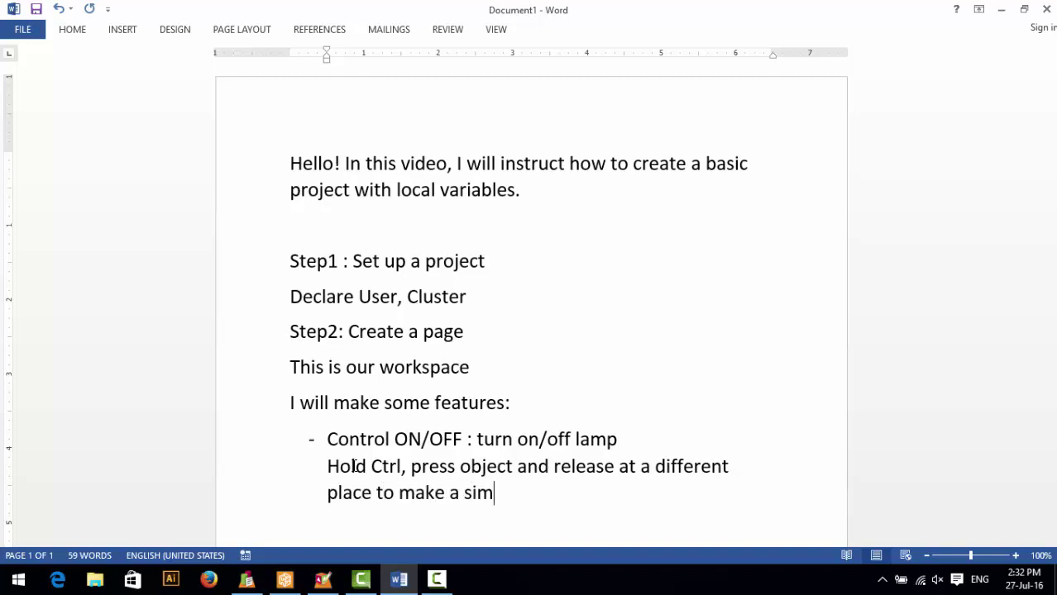
text(ilar objec)
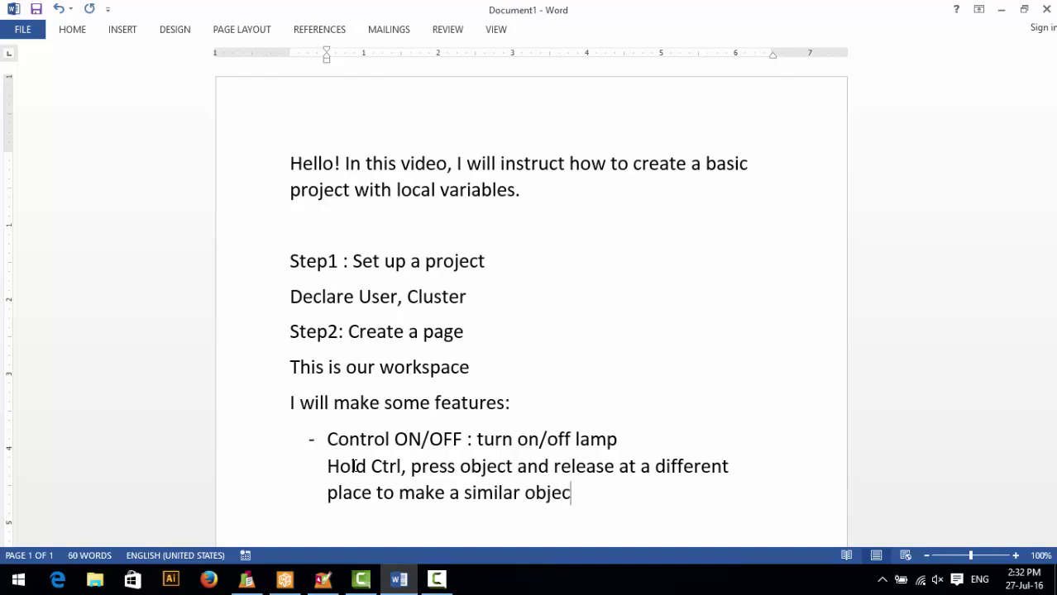
text(t.)
Return to Citect Graphics Builder and change the lower button's text to OFF
click(323, 578)
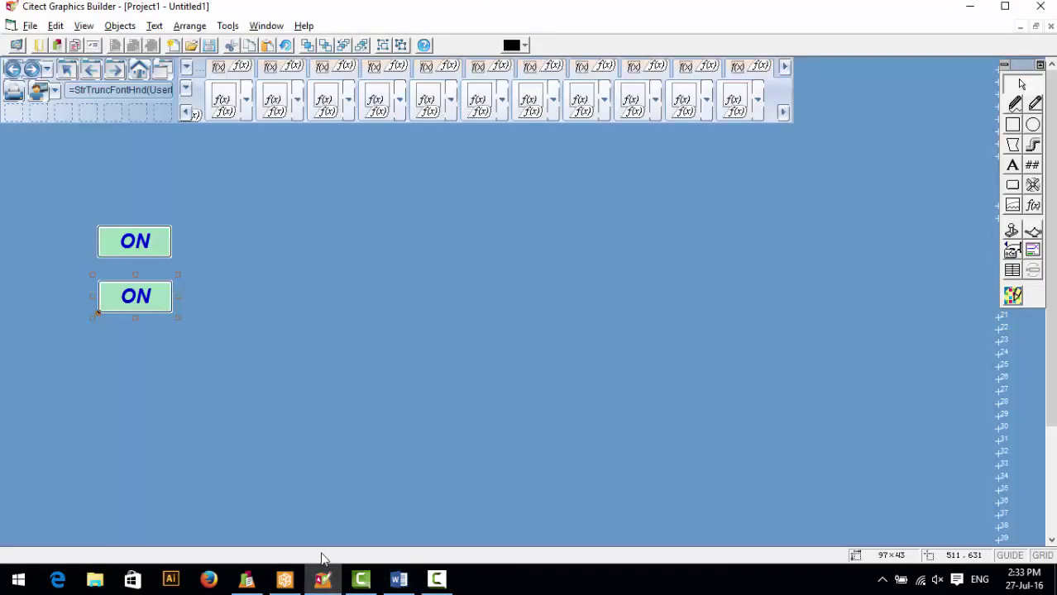
double_click(142, 299)
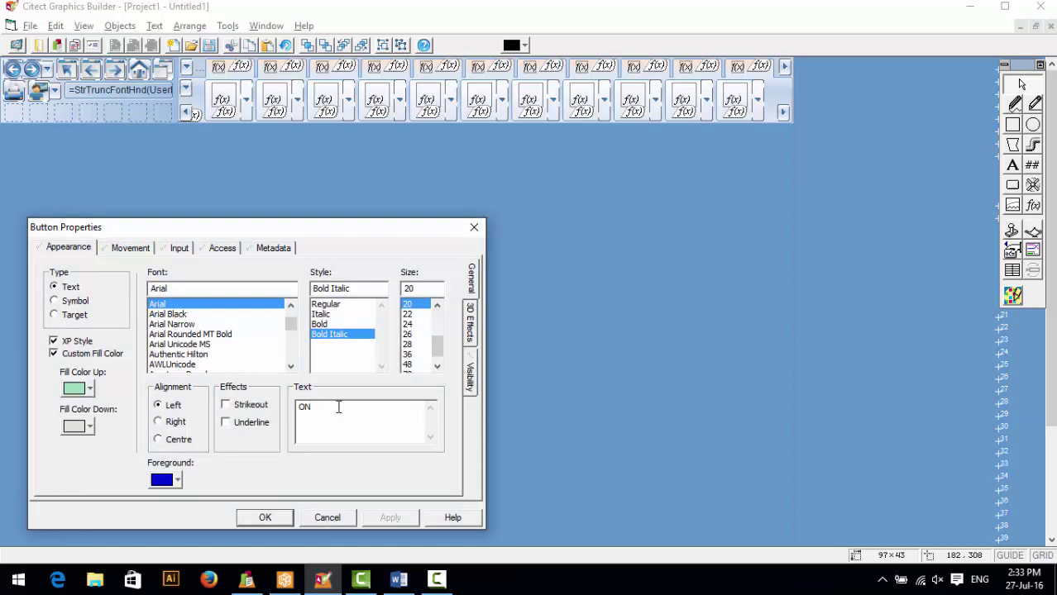
click(338, 406)
key(BackSpace)
click(264, 518)
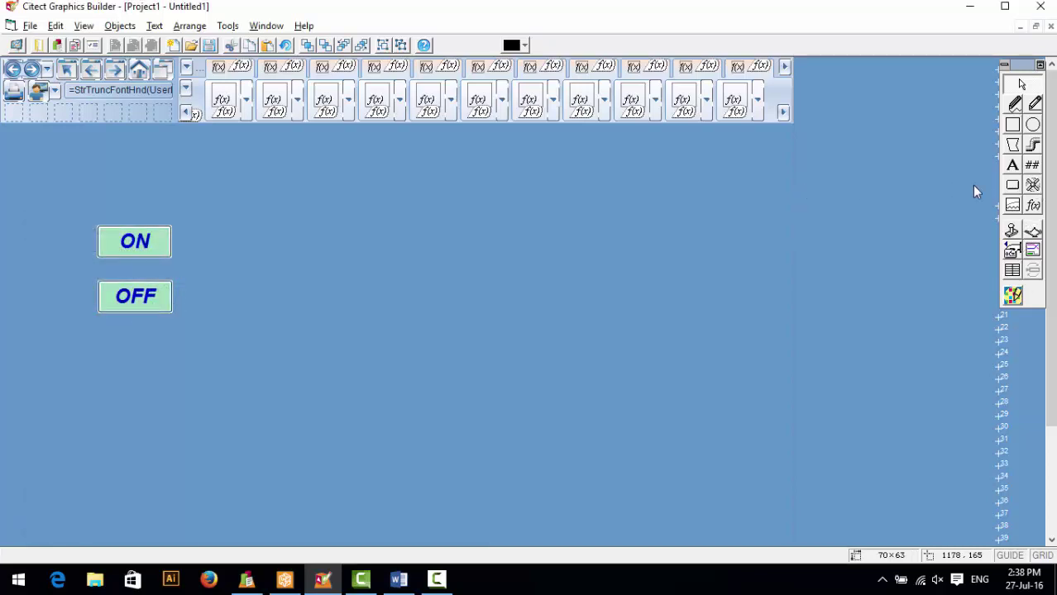
Place an On/off symbol set beside the buttons and set its OFF symbol to grey from the lights_round_large library
click(1033, 186)
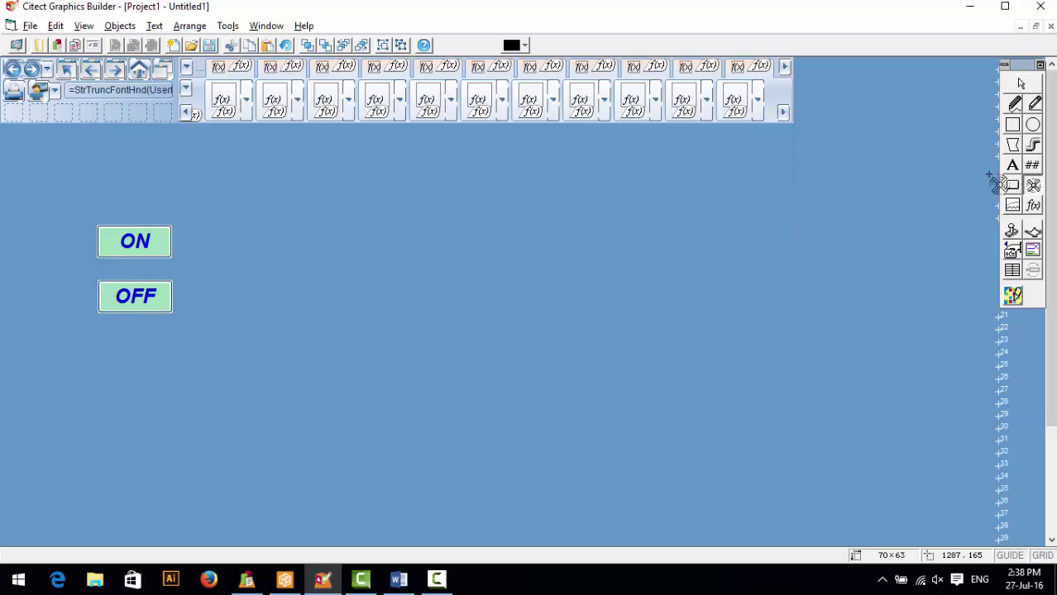
click(249, 277)
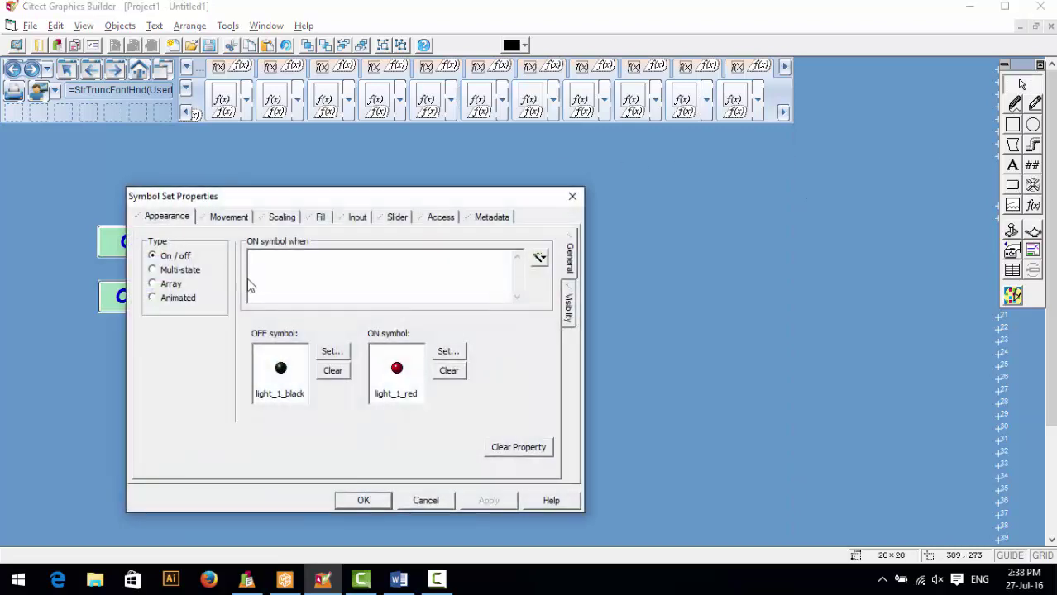
double_click(279, 375)
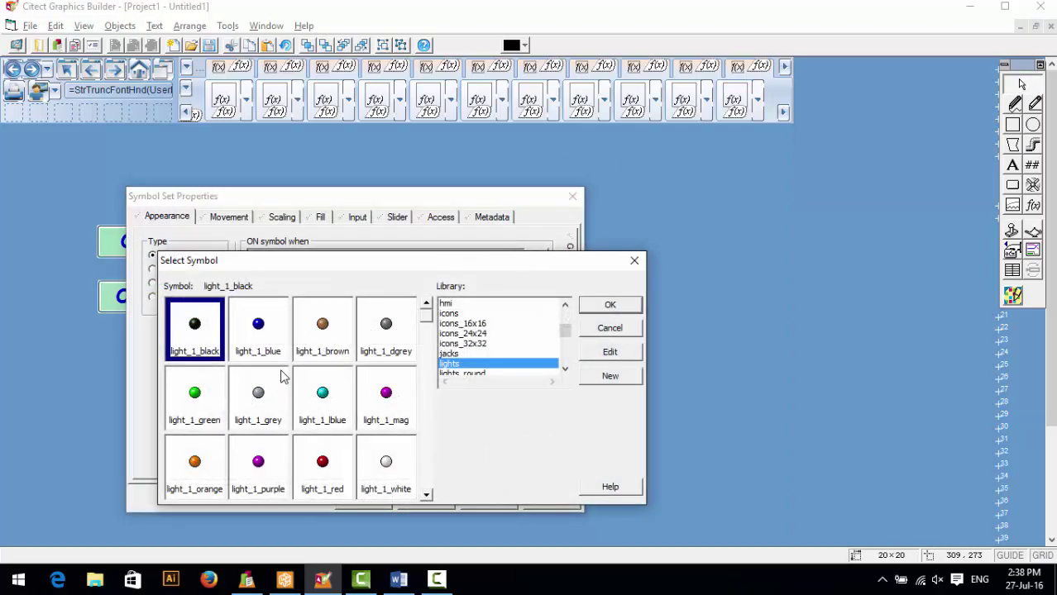
click(469, 373)
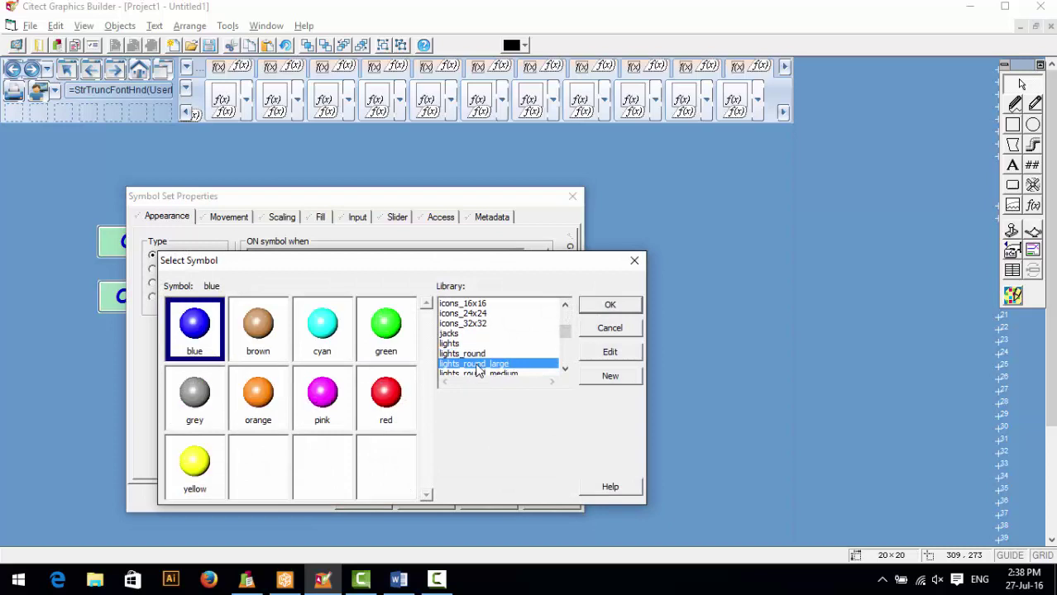
click(202, 397)
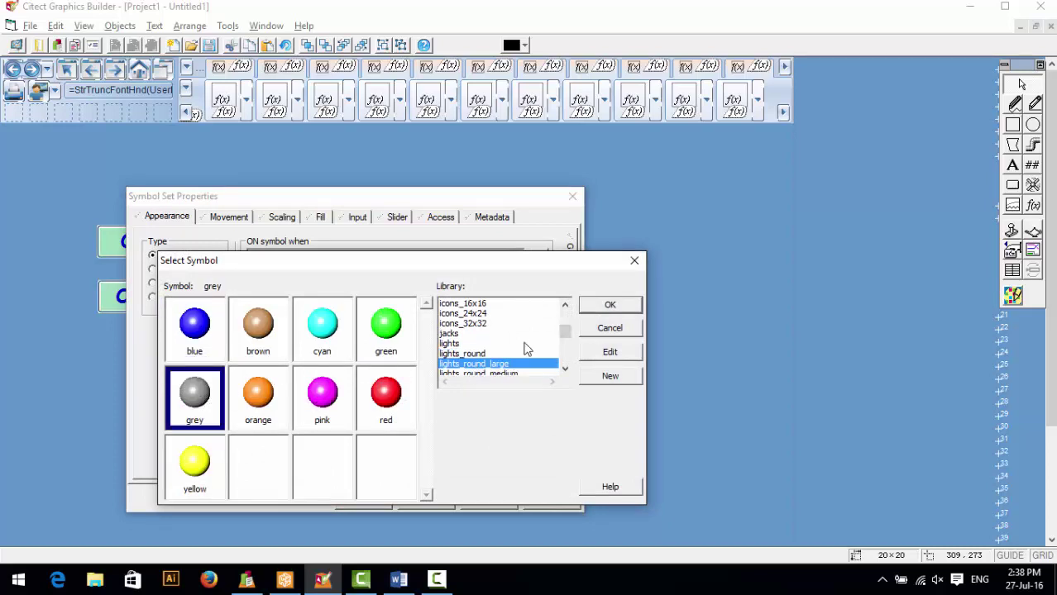
click(608, 305)
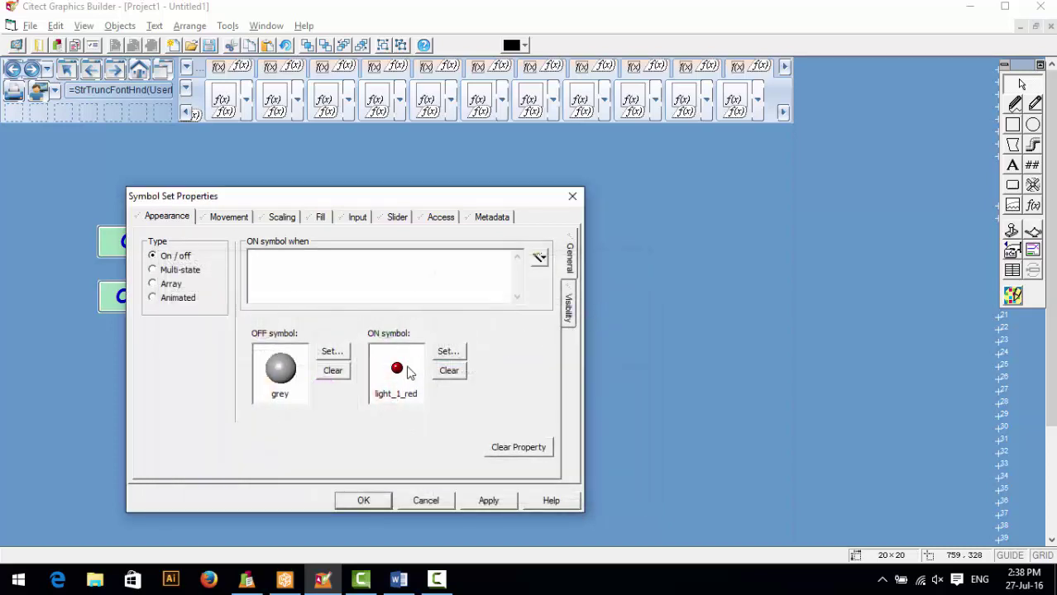
Set the lamp's ON symbol to red from the lights_round_large library and apply the symbol set properties
double_click(406, 372)
click(565, 369)
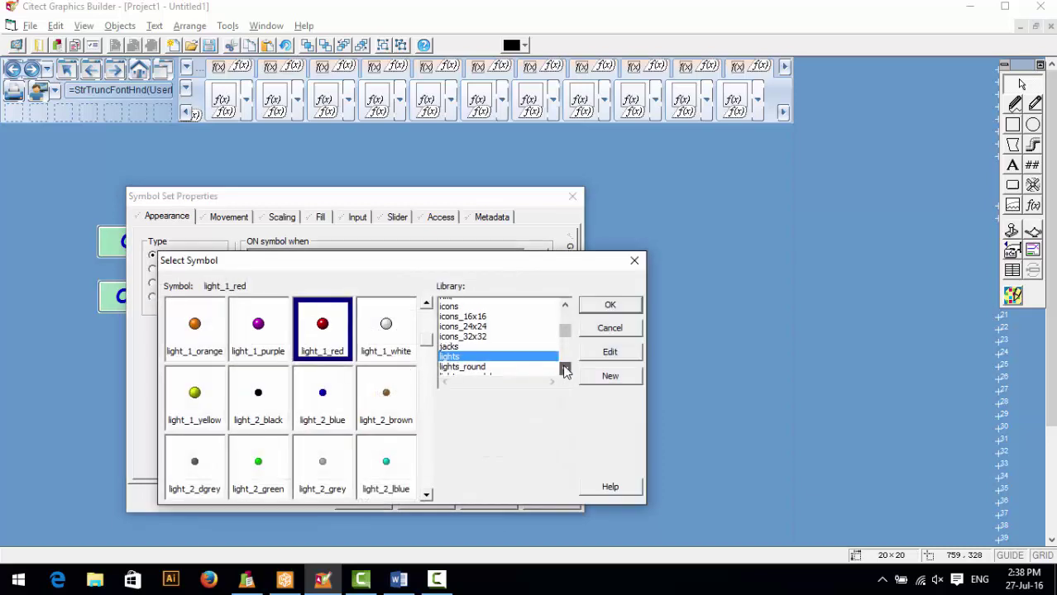
click(565, 370)
click(500, 344)
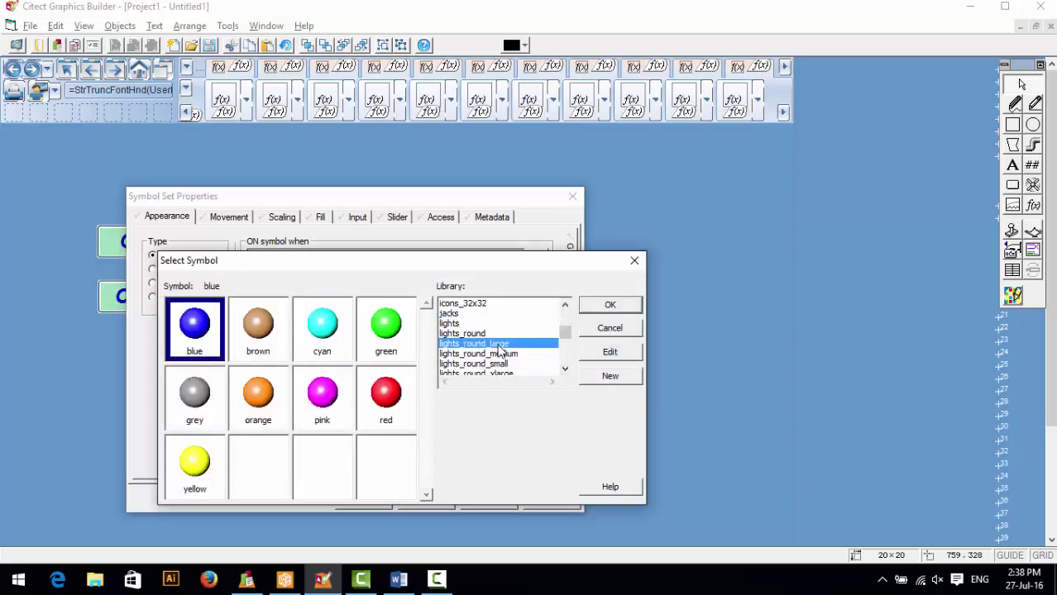
click(405, 393)
click(601, 307)
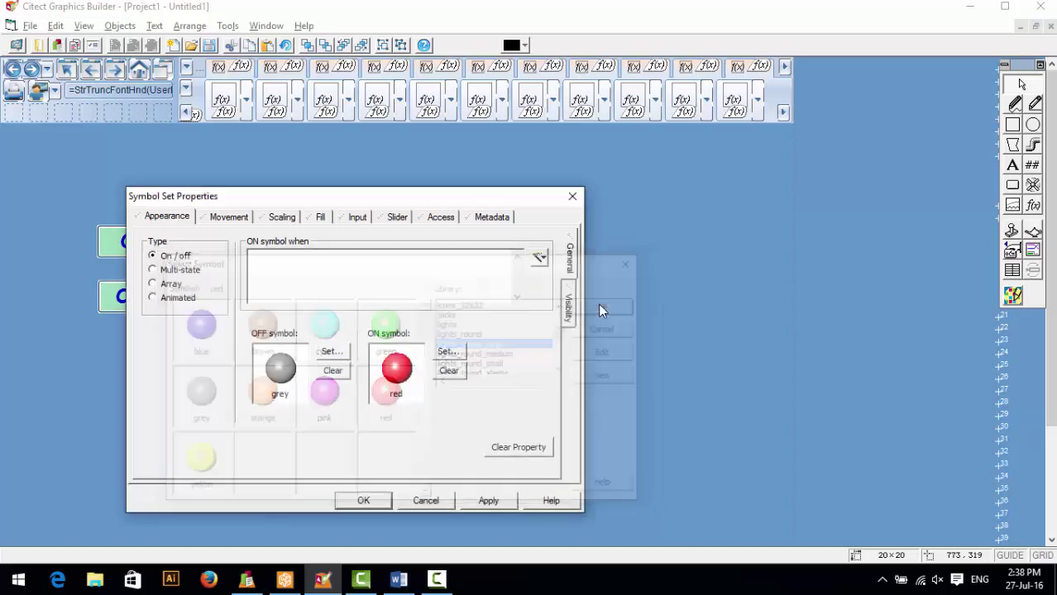
click(364, 501)
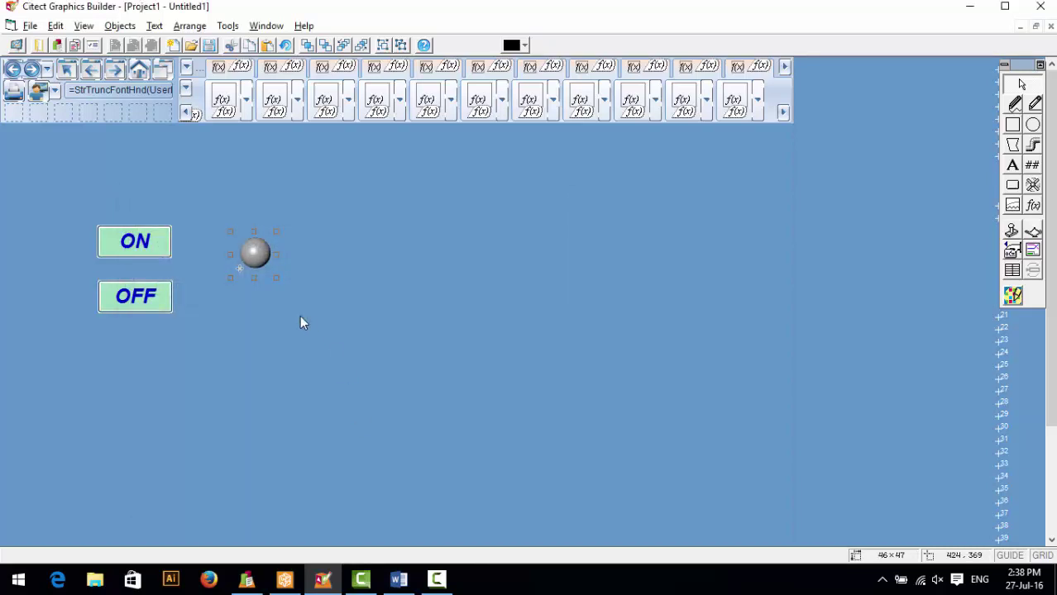
Enlarge the grey lamp to about 95 × 81 pixels, position it beside the ON and OFF buttons, and switch to the Word document
drag(240, 273, 280, 316)
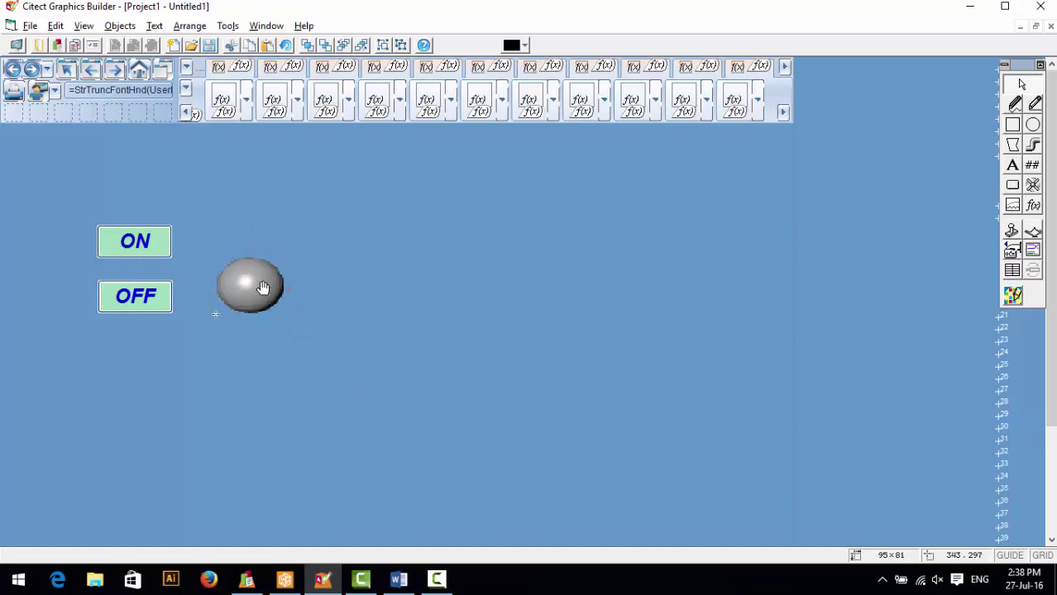
mouse_move(399, 579)
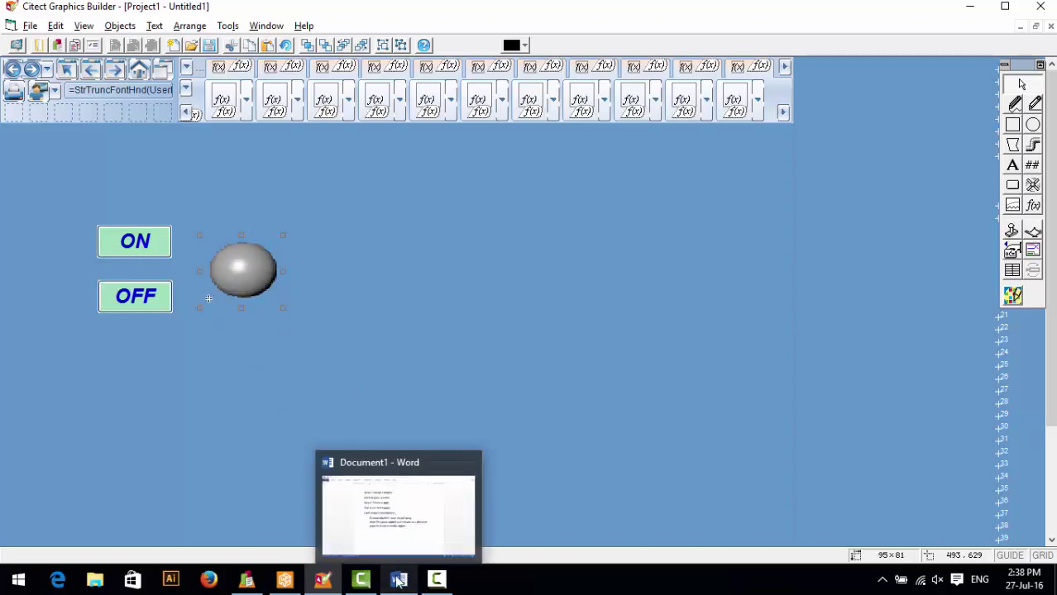
click(395, 512)
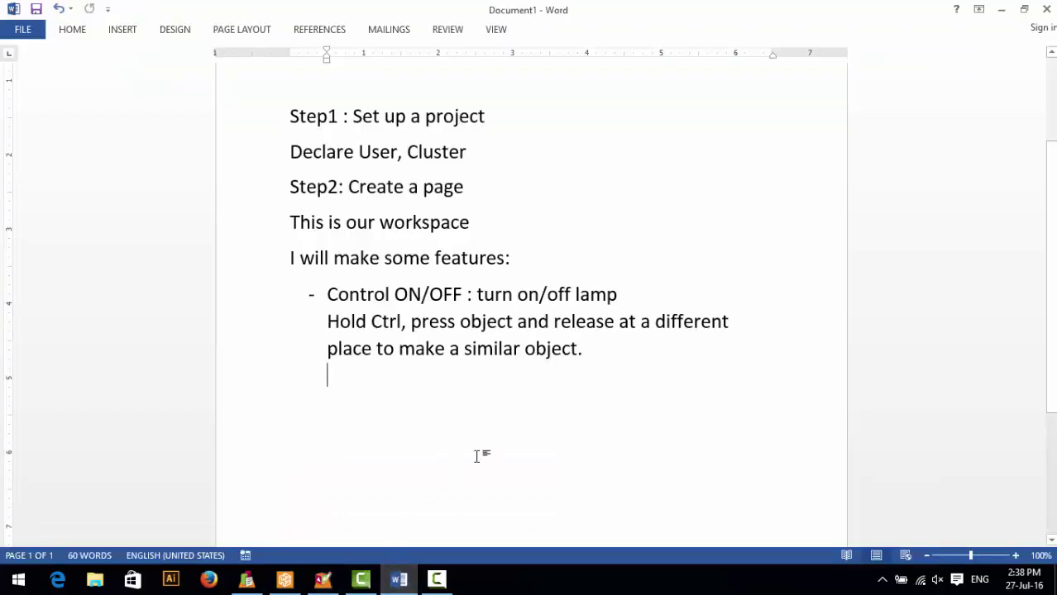
Add the line "And now we will make local variables" to the notes under the copy-object tip
text(And no)
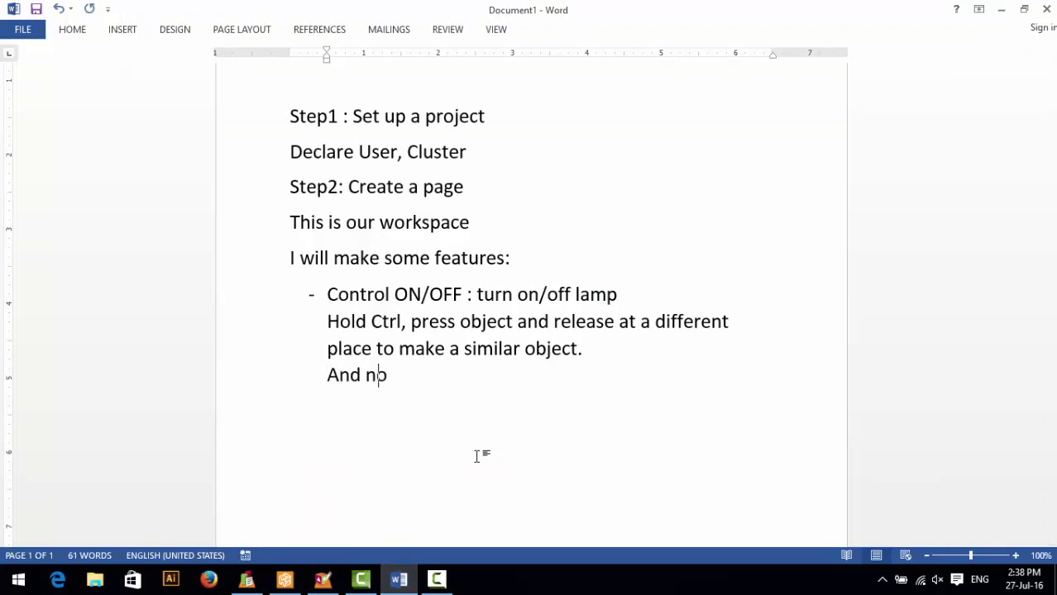
text(w we will )
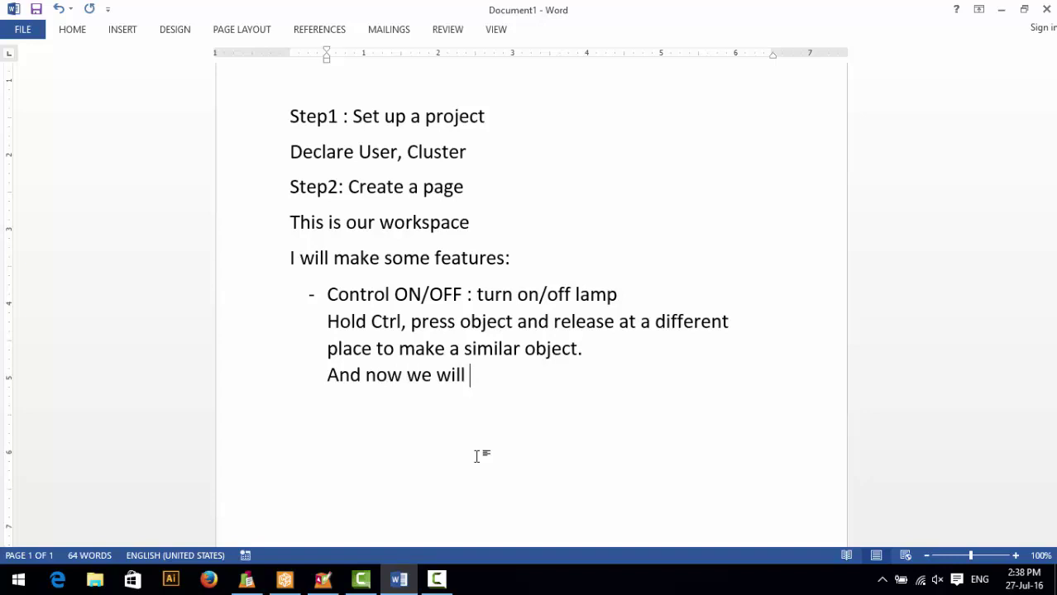
text(make local)
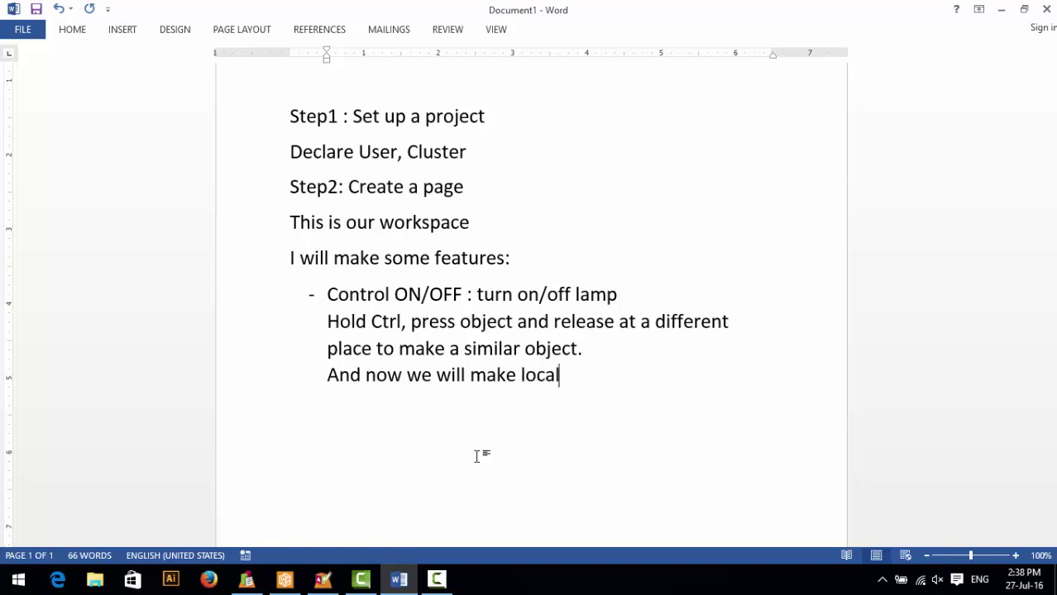
text( variables)
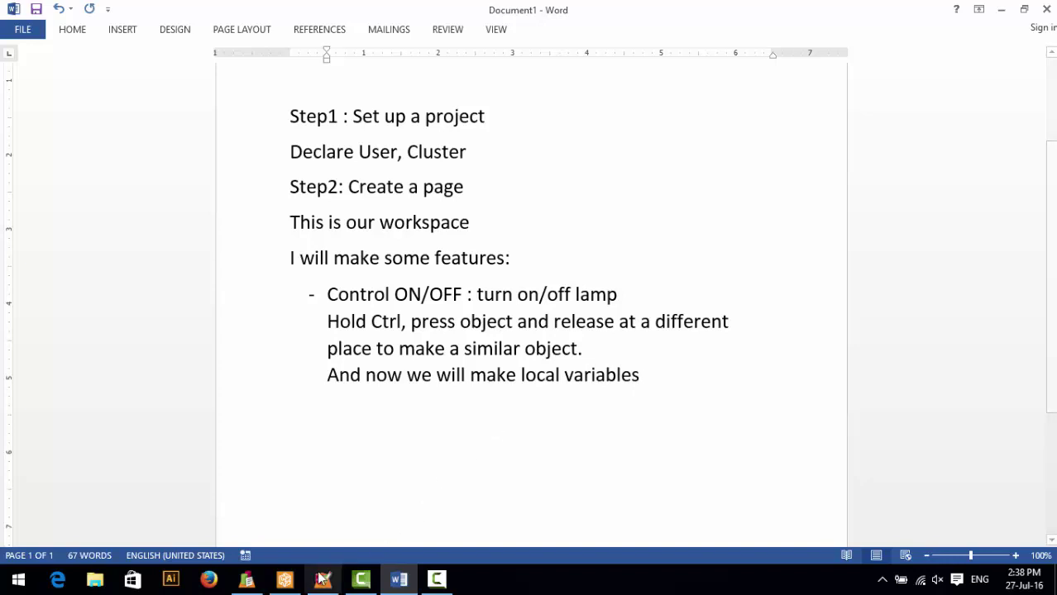
Switch to Citect Explorer and add a local variable named CMD with data type DIGITAL to Project1's tags
click(284, 579)
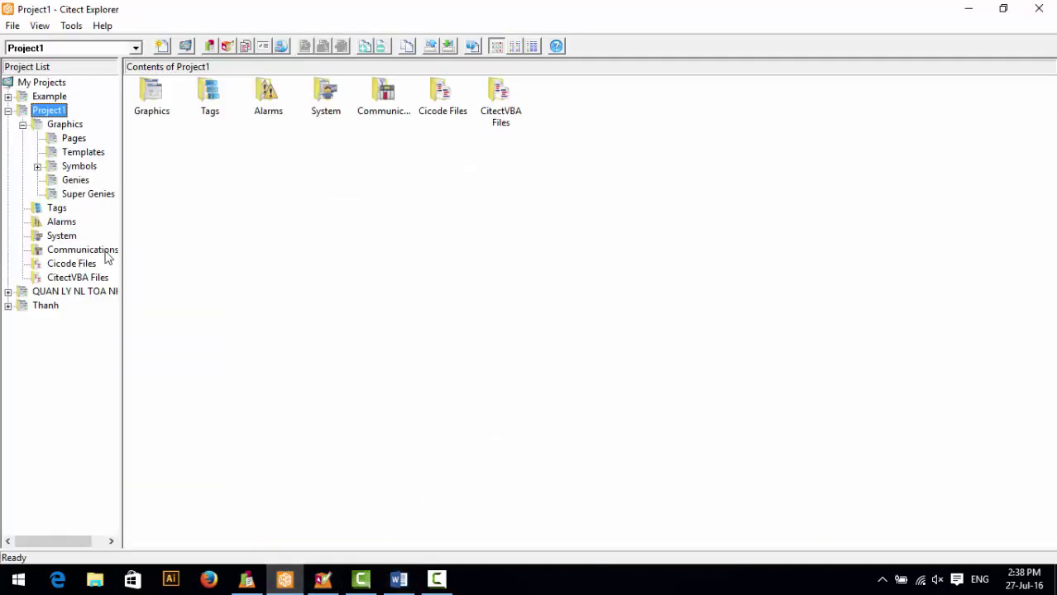
click(53, 208)
click(217, 91)
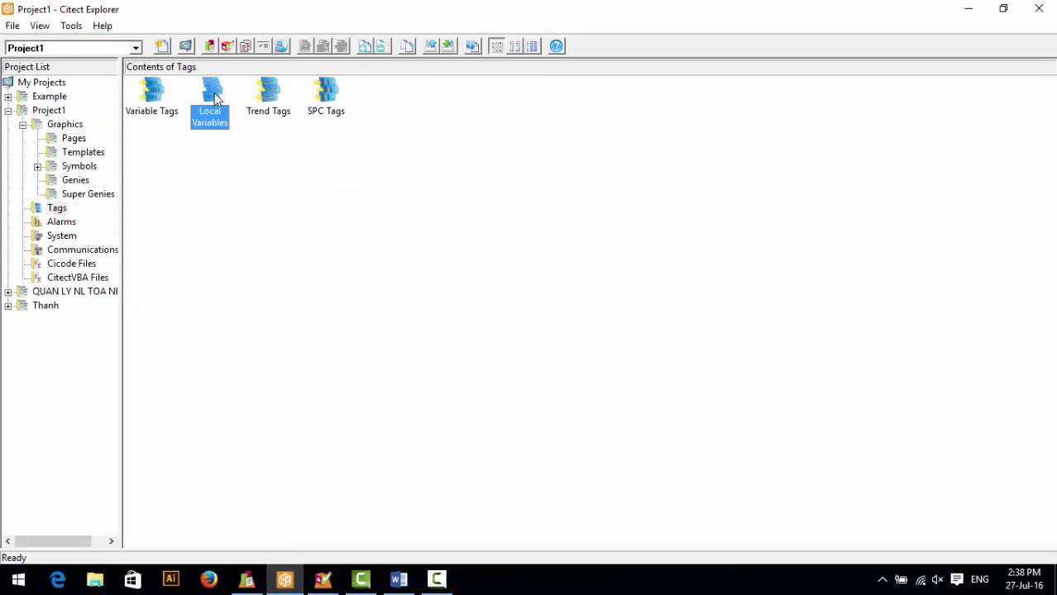
double_click(214, 97)
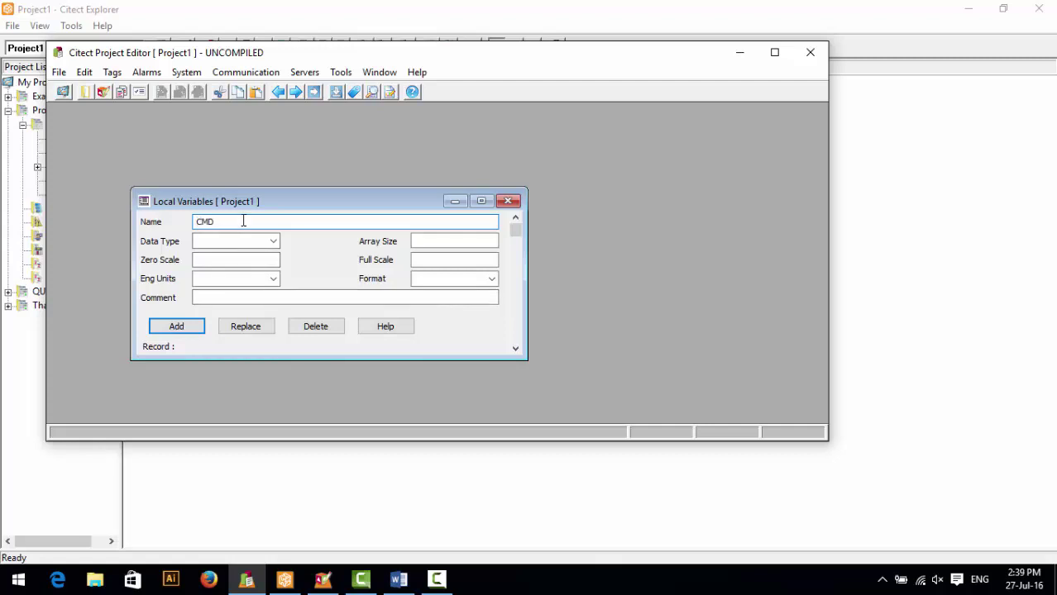
click(273, 241)
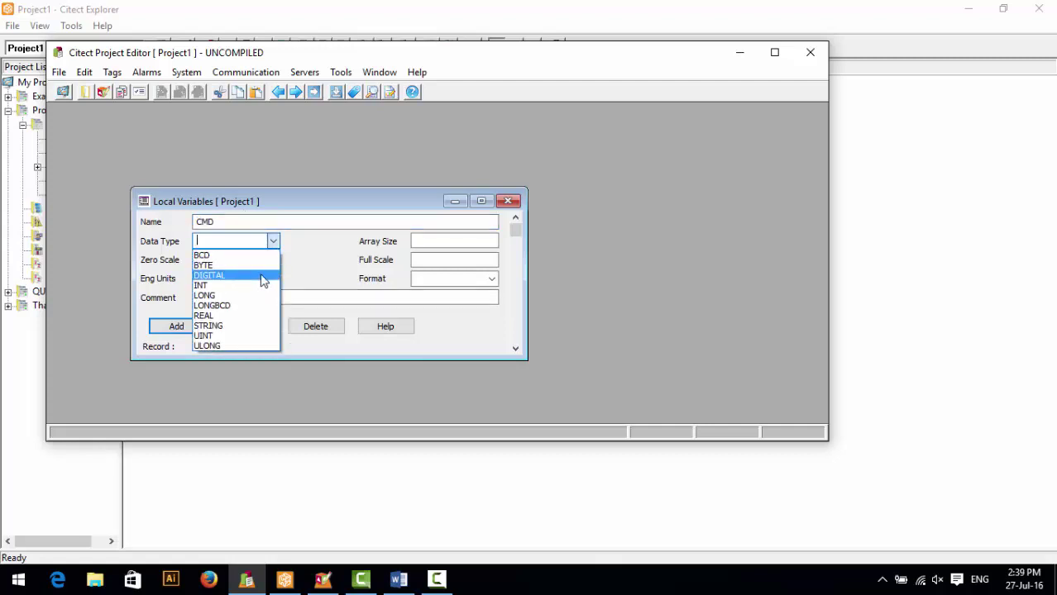
click(262, 275)
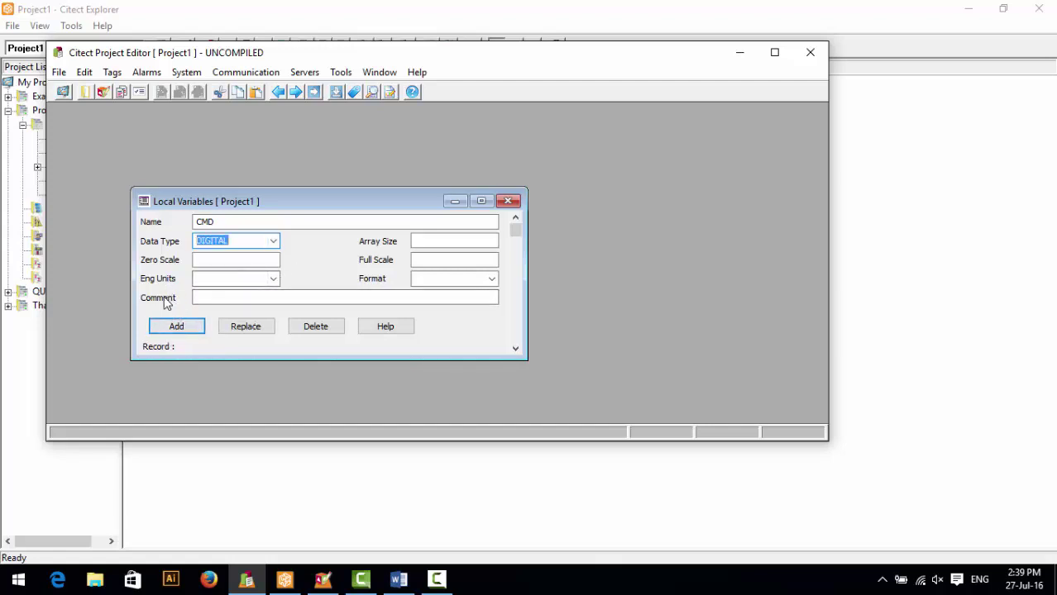
click(174, 327)
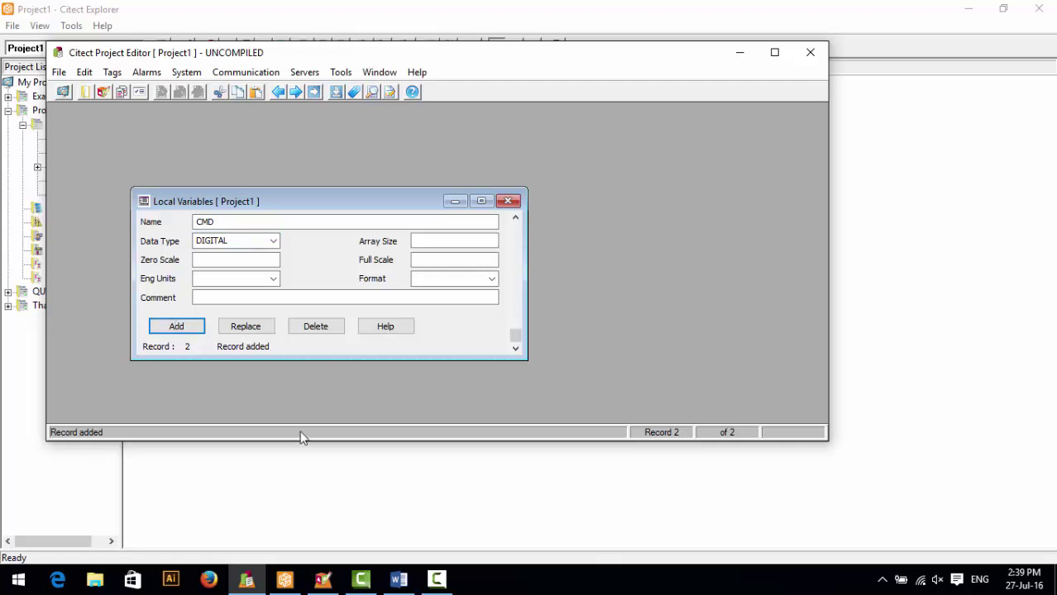
Return to the Word document and add the line "Then insert tags(variables) into objects(buttons, lamp ...)" below the local variables note
mouse_move(348, 583)
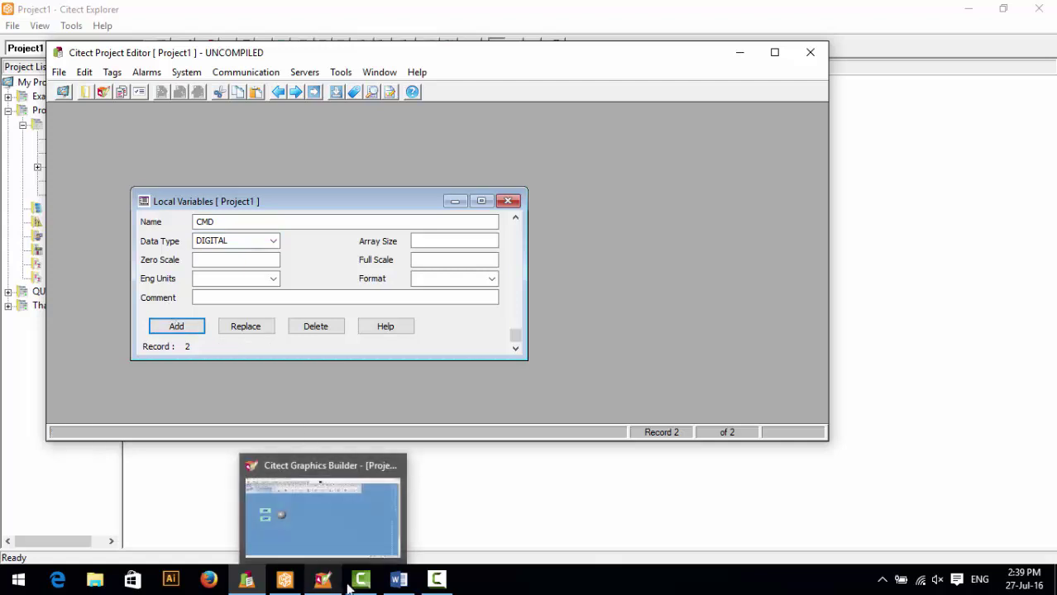
click(400, 579)
key(Return)
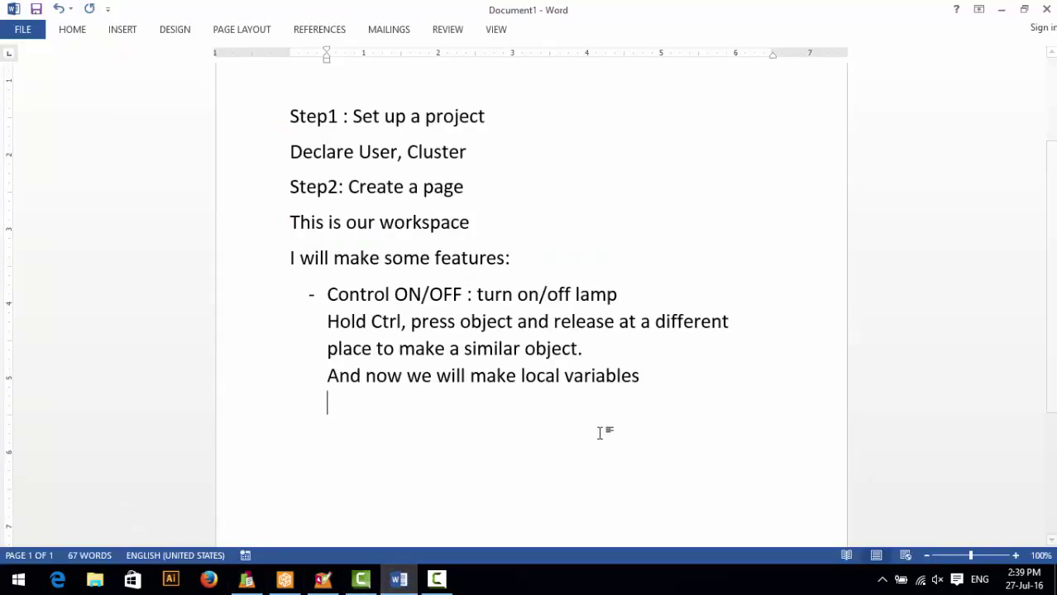
text(THEN)
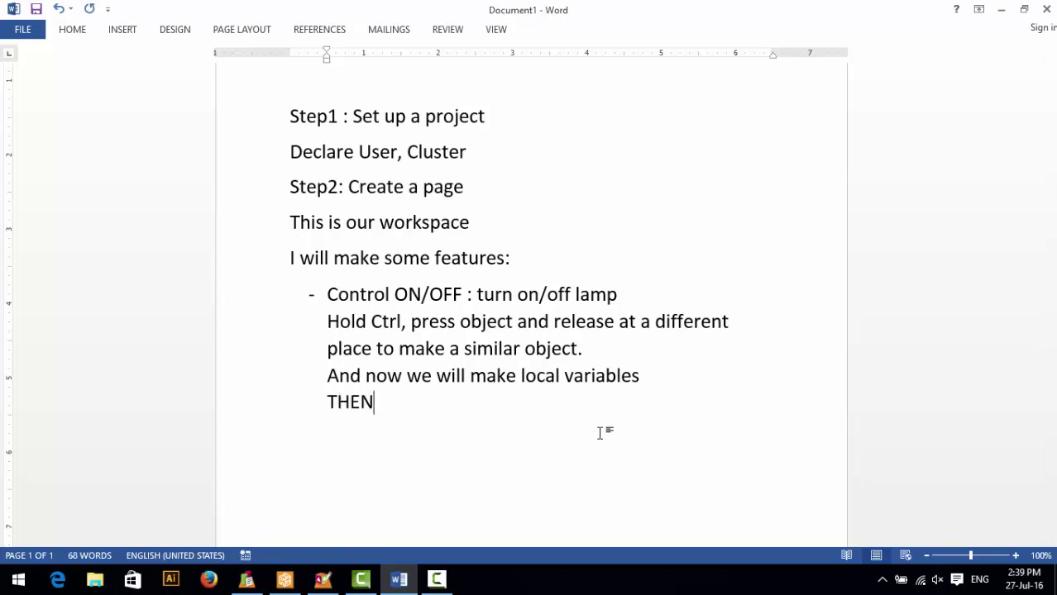
key(BackSpace)
key(BackSpace)
key(BackSpace)
text(hen ins)
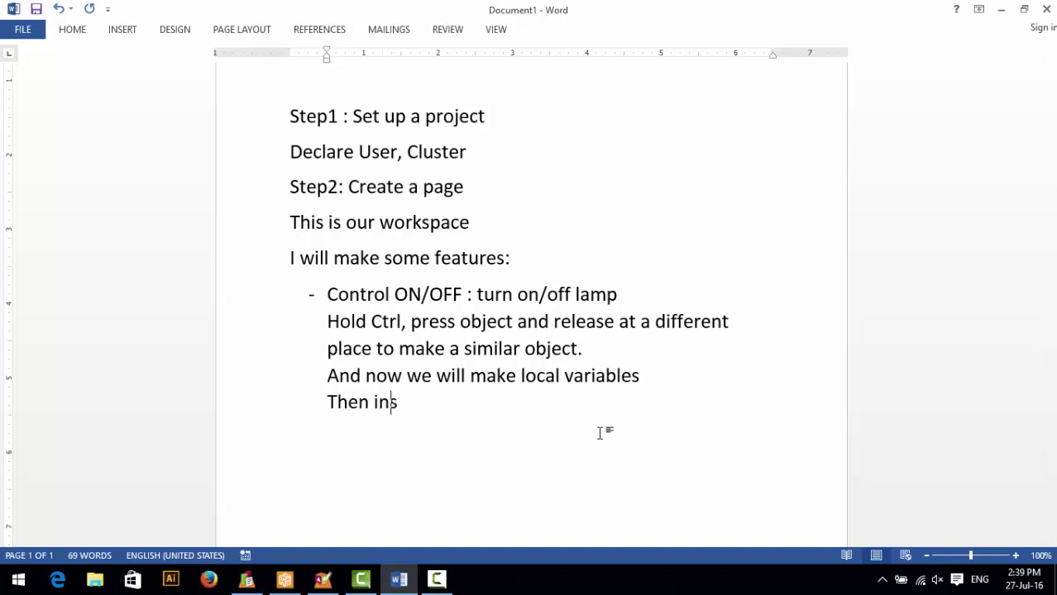
text(ert tags()
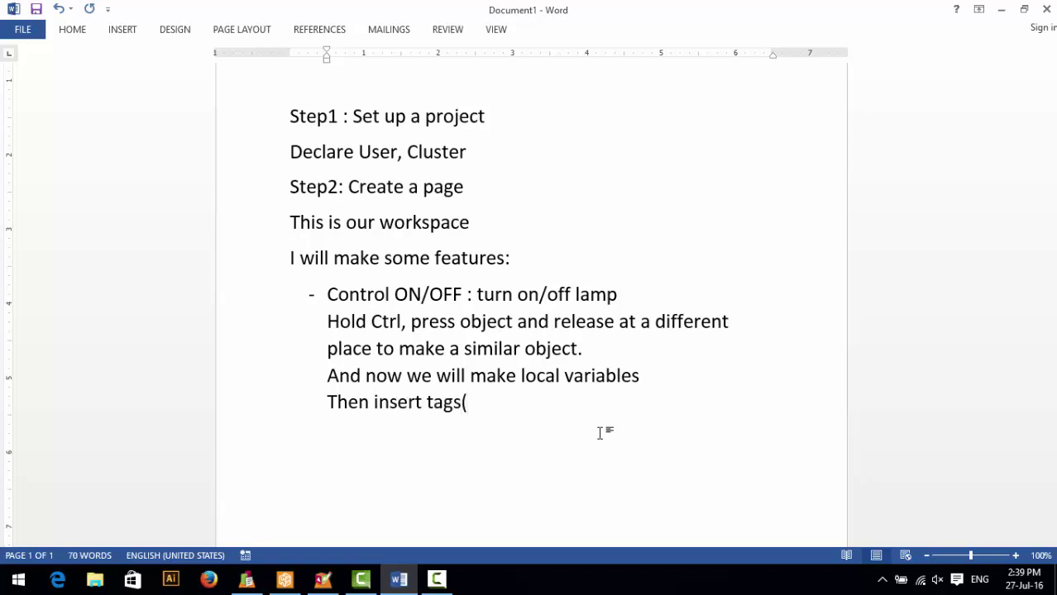
text(variable)
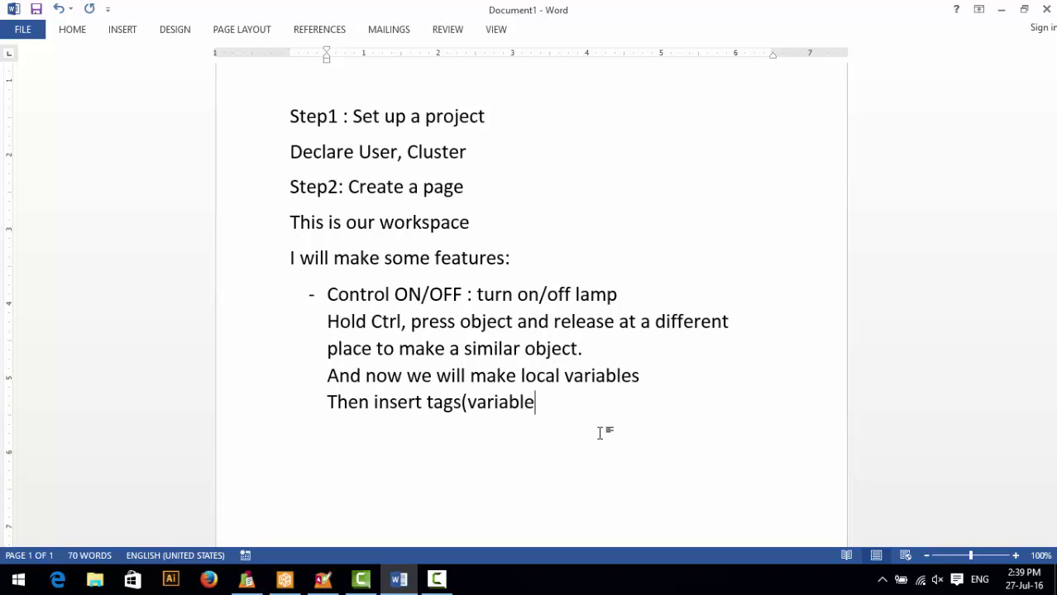
text(s) into objects)
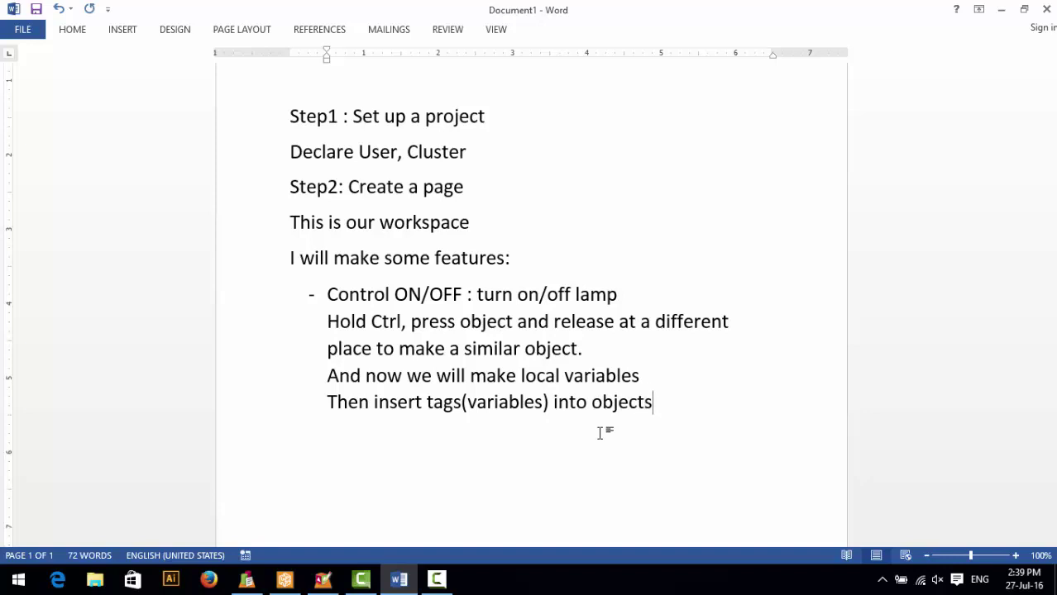
text((buttons, lam)
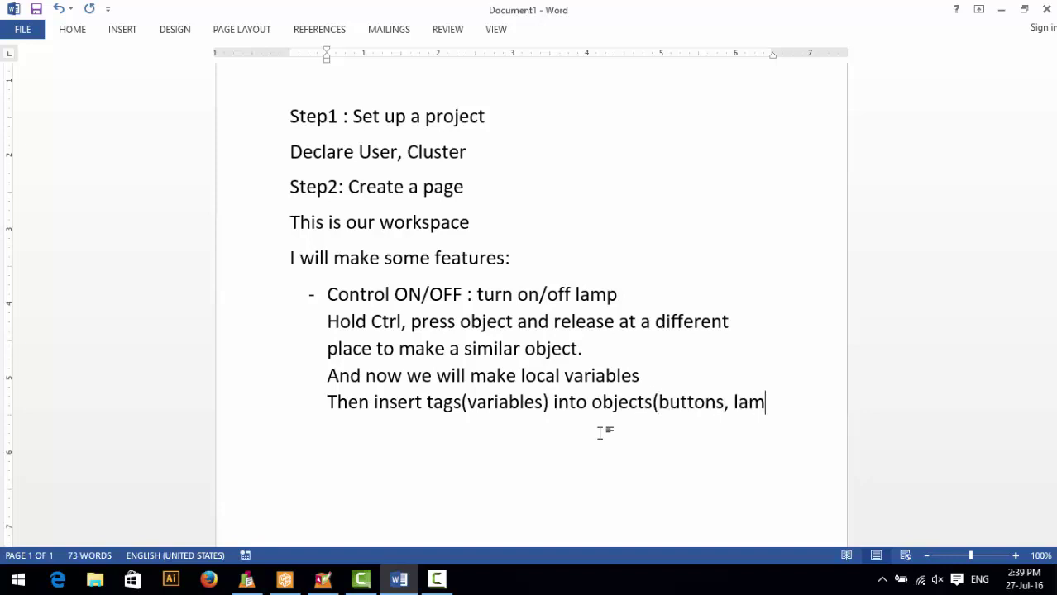
text(p ..)
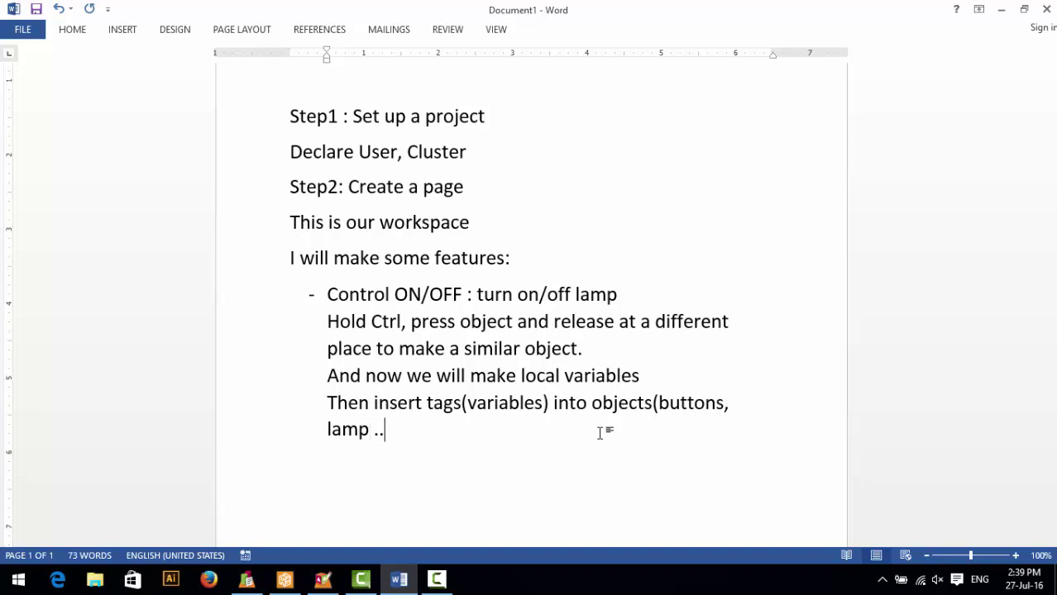
text(.))
Switch to Citect Graphics Builder and give the ON button an Up command of CMD=1 using the CMD tag
click(336, 581)
double_click(128, 248)
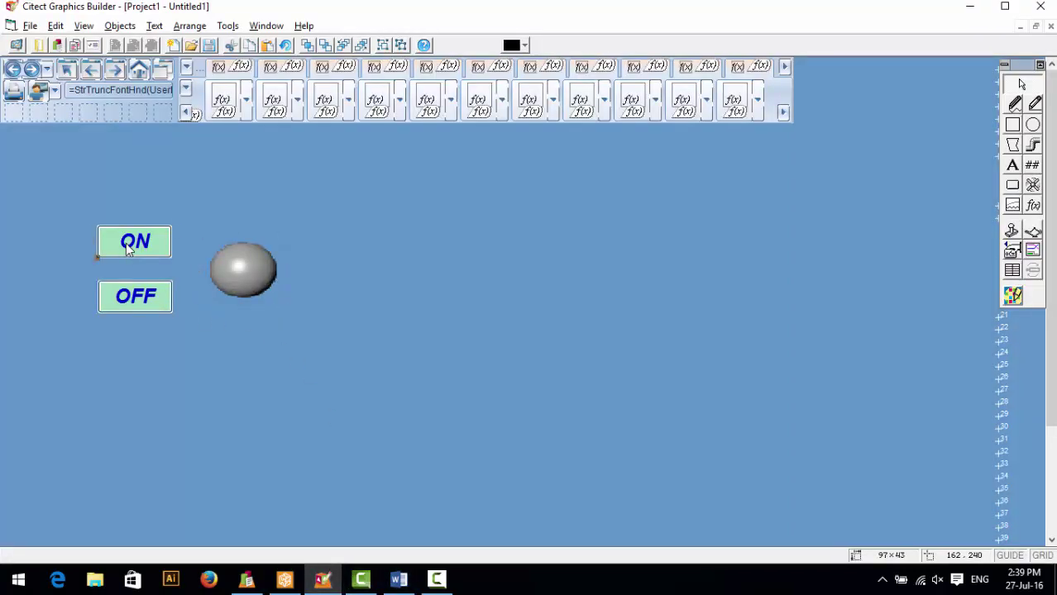
click(36, 242)
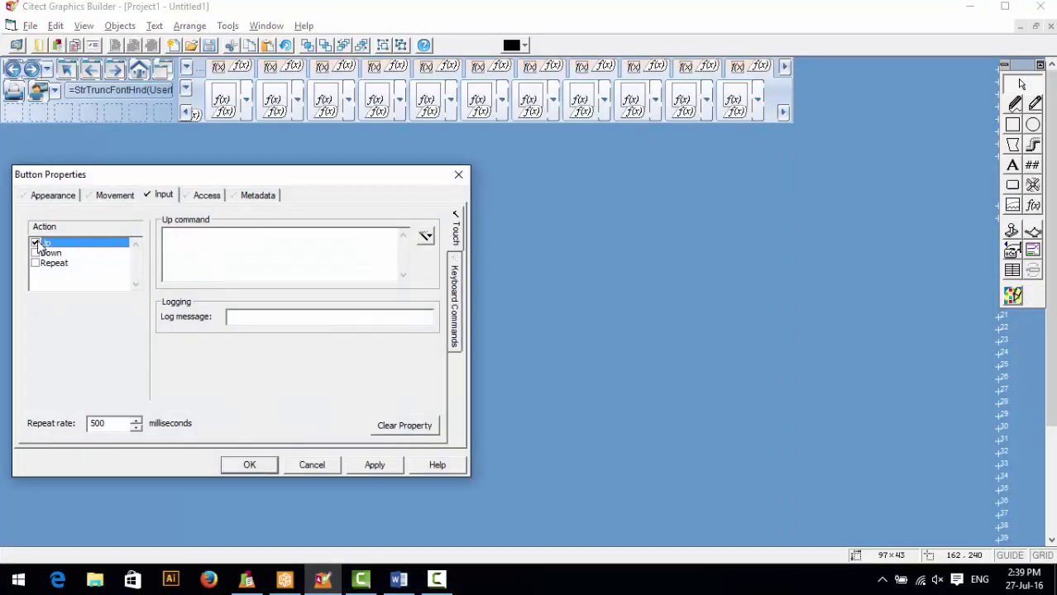
click(426, 237)
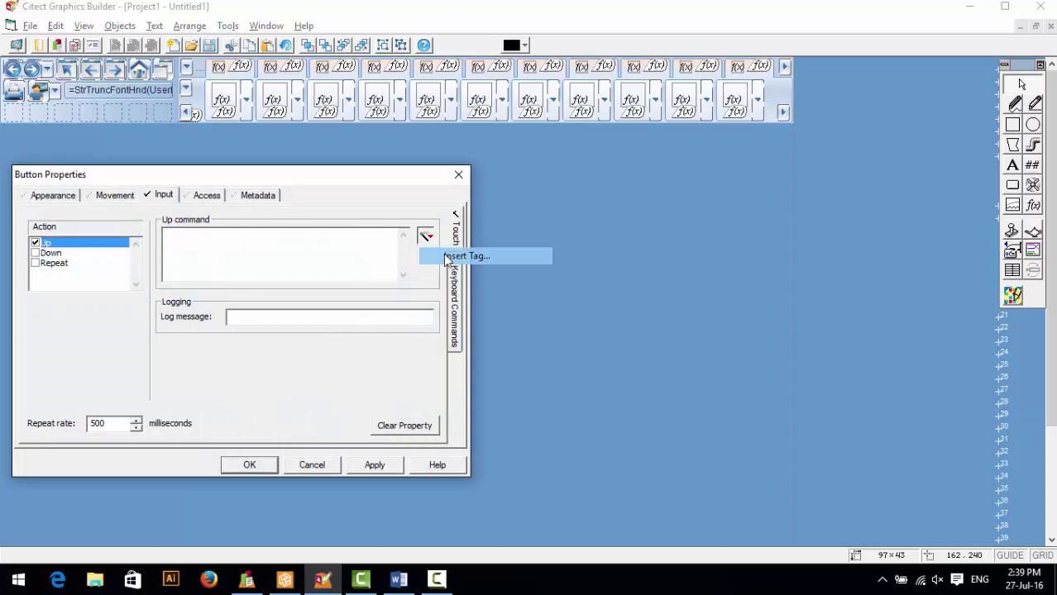
click(455, 257)
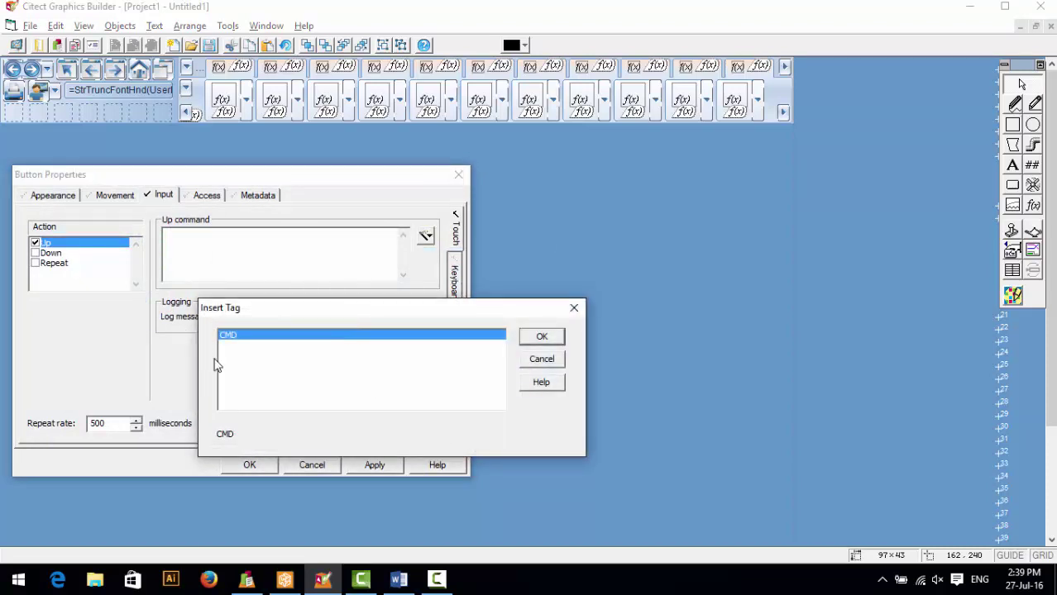
click(530, 345)
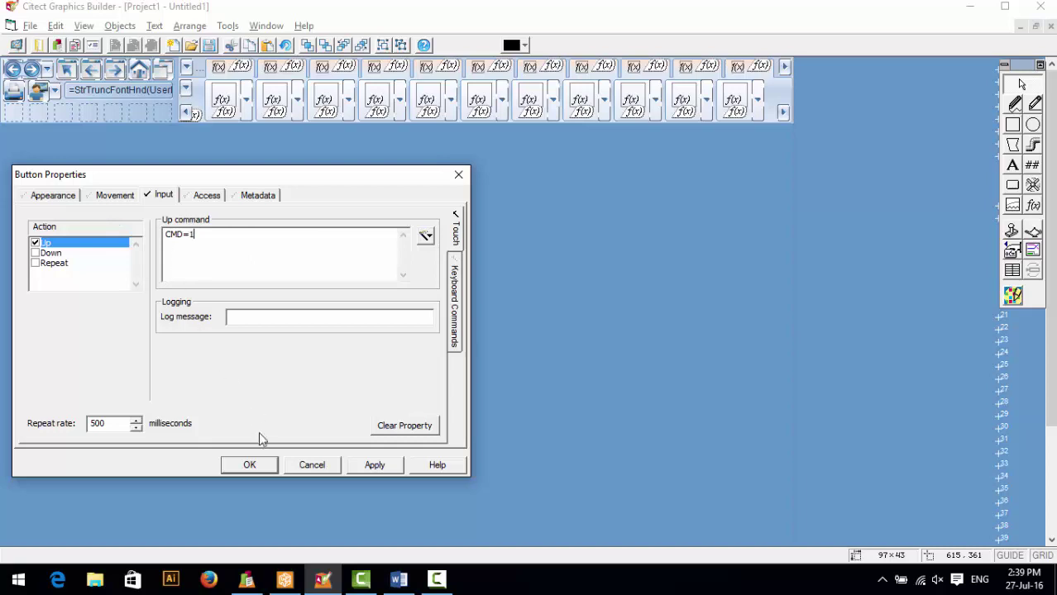
click(250, 465)
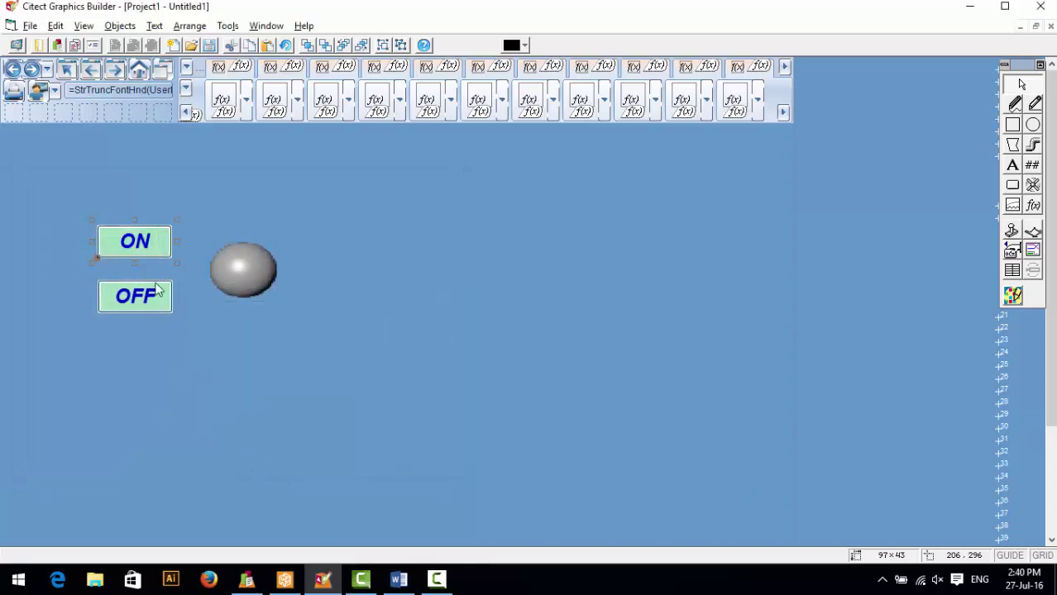
Give the OFF button an Up command of CMD=0 using the CMD tag
double_click(139, 307)
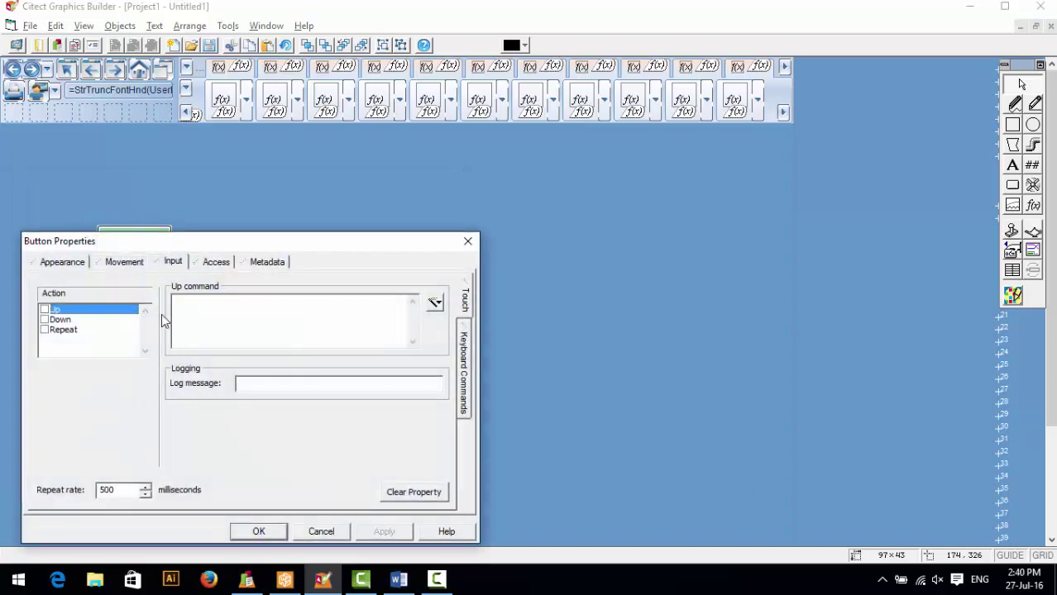
click(44, 310)
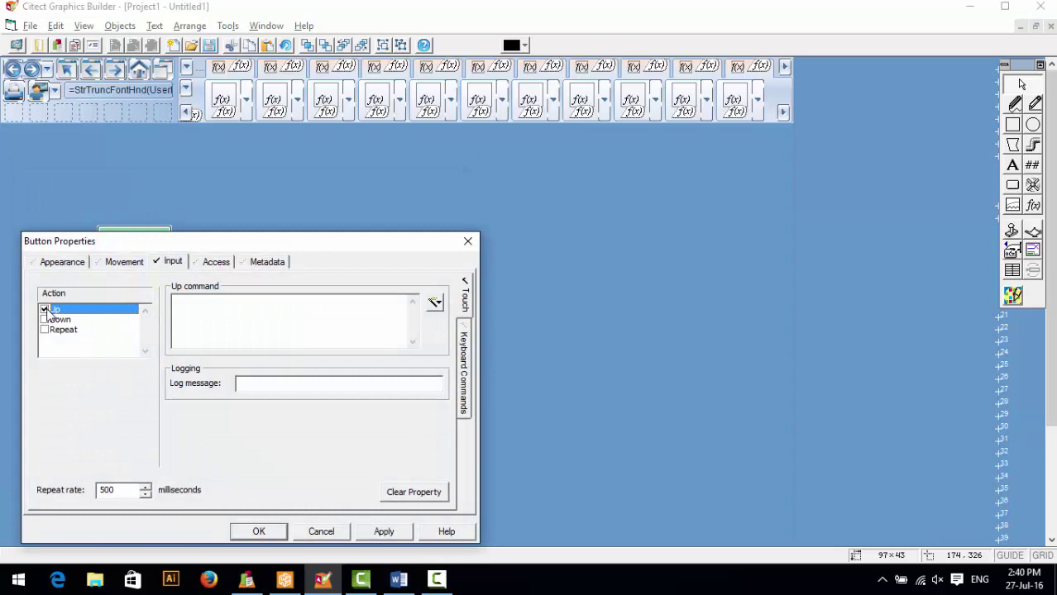
click(435, 302)
click(476, 323)
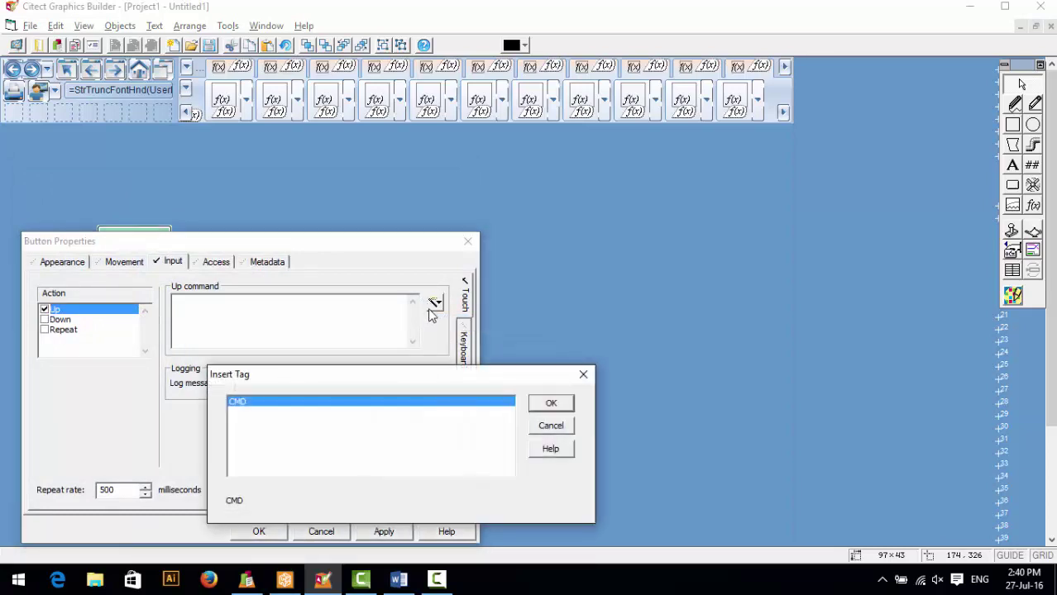
click(551, 403)
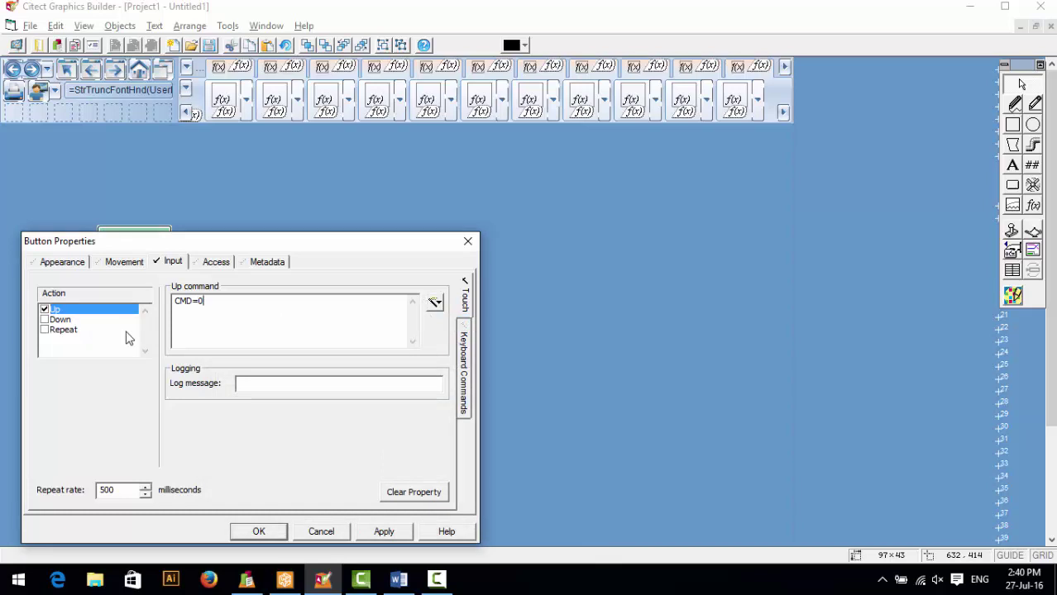
click(256, 531)
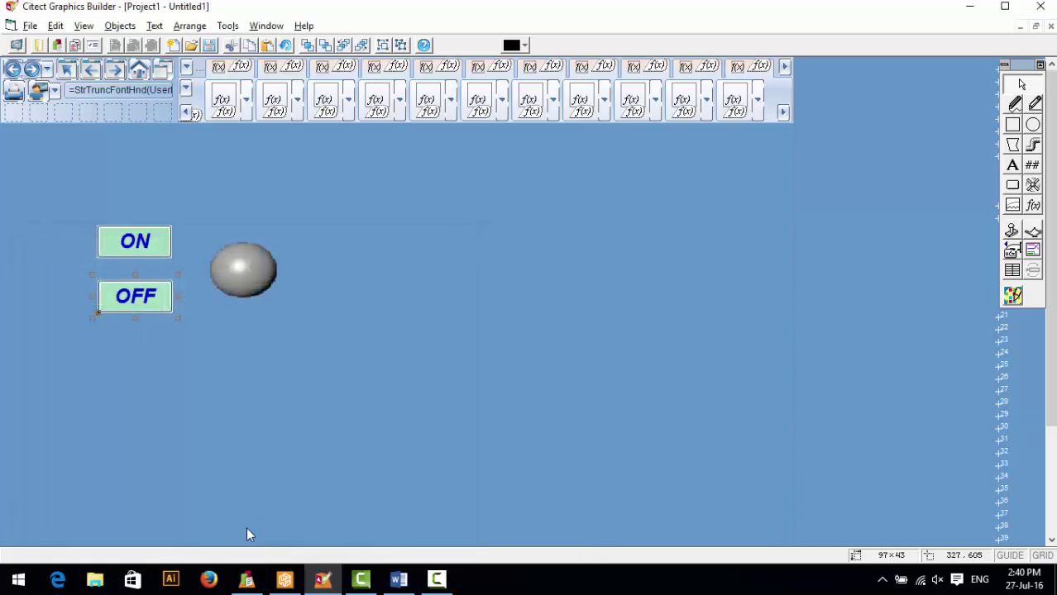
Set the lamp's ON symbol condition to CMD=1 using the CMD tag, and switch back to the Word document
double_click(240, 282)
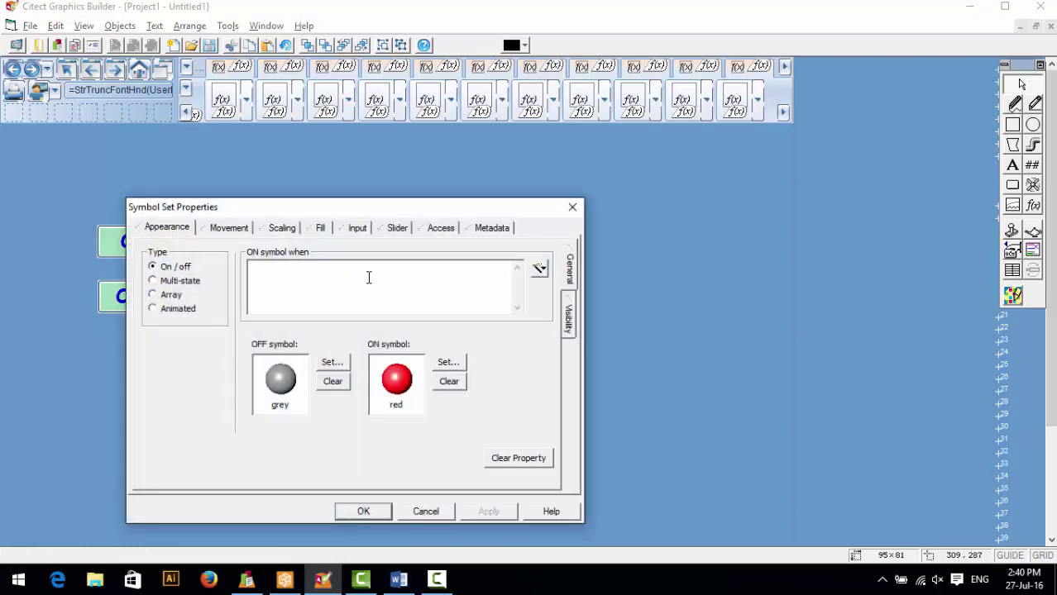
click(539, 270)
click(579, 289)
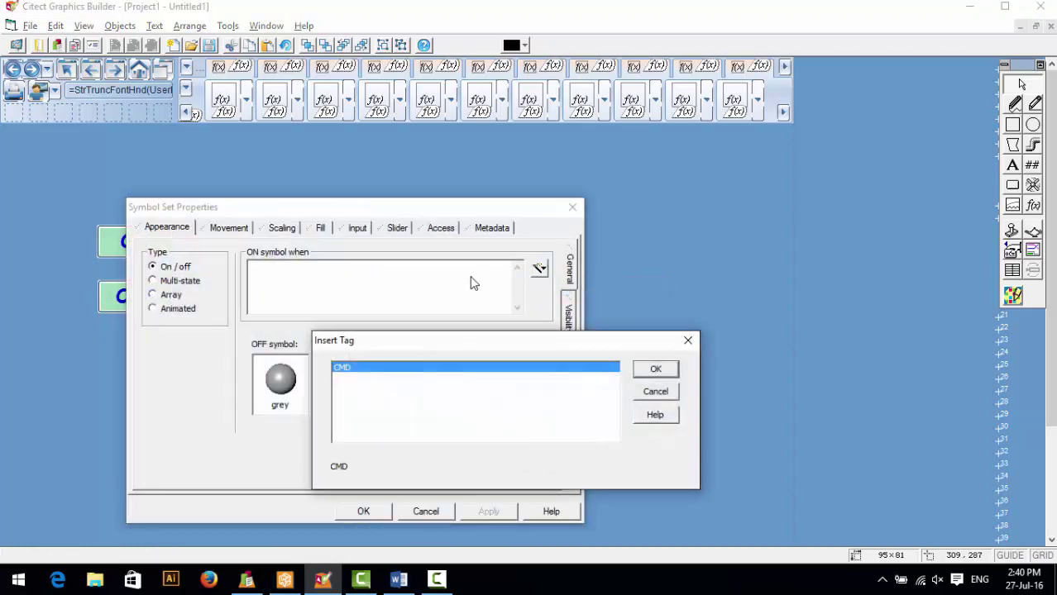
click(653, 369)
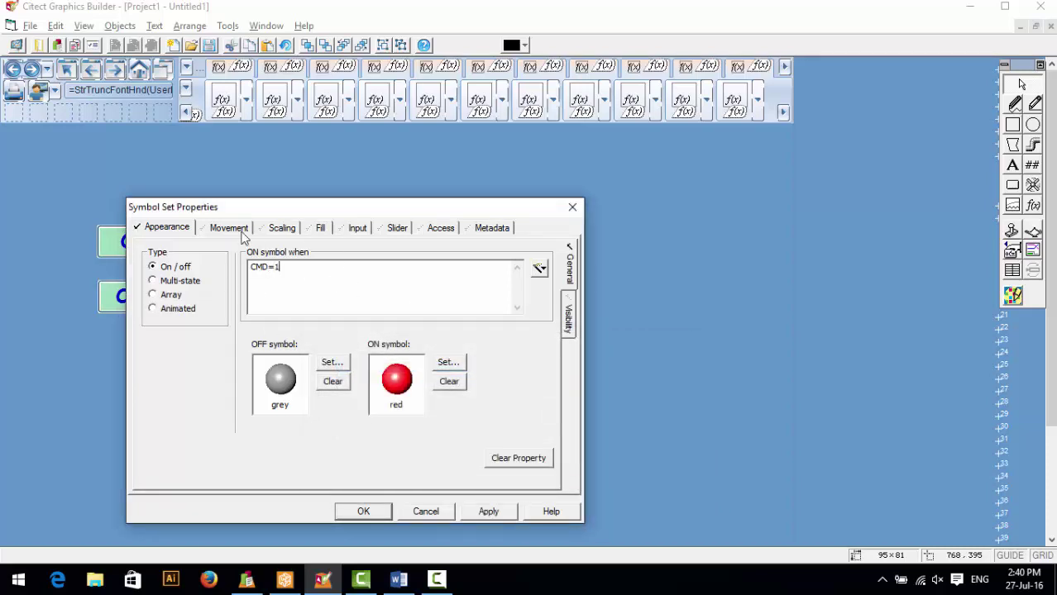
click(382, 510)
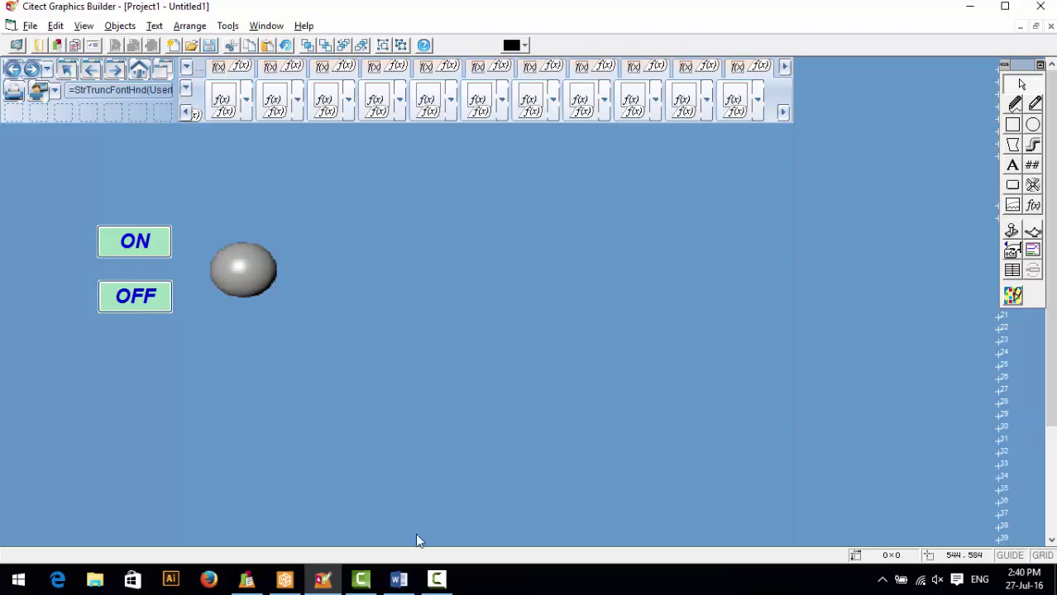
click(398, 580)
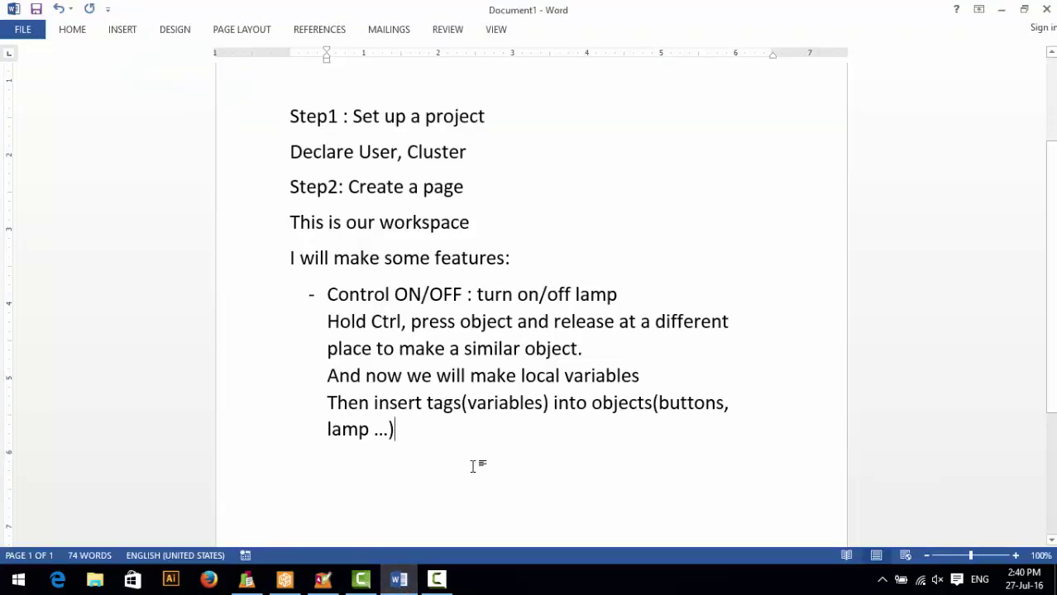
Add the line "Then we run project and this is result" below the note about inserting tags
key(Return)
text(and)
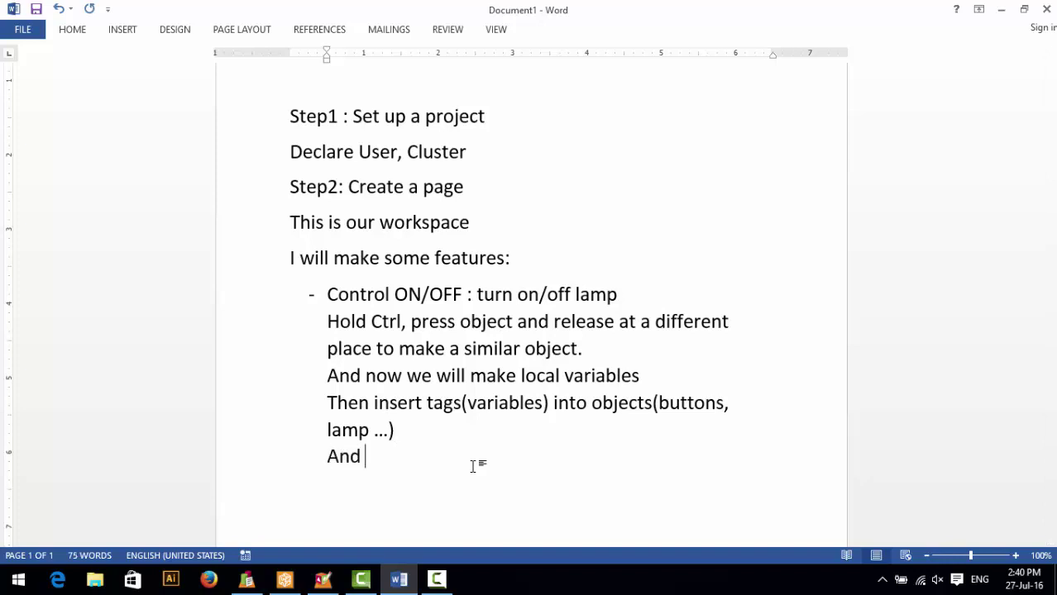
key(BackSpace)
key(BackSpace)
key(BackSpace)
key(BackSpace)
text(then )
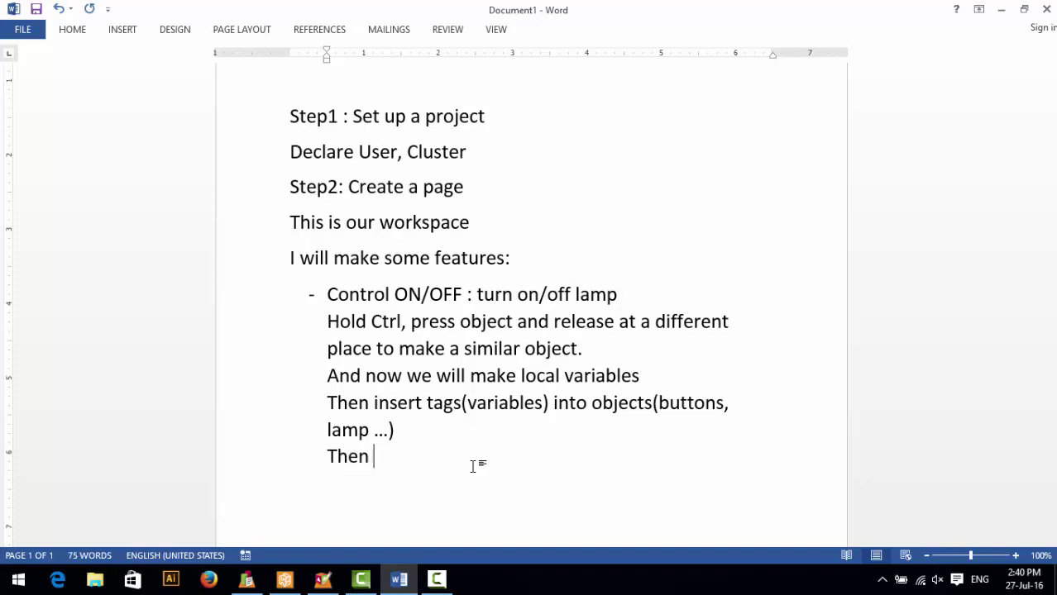
text(we run)
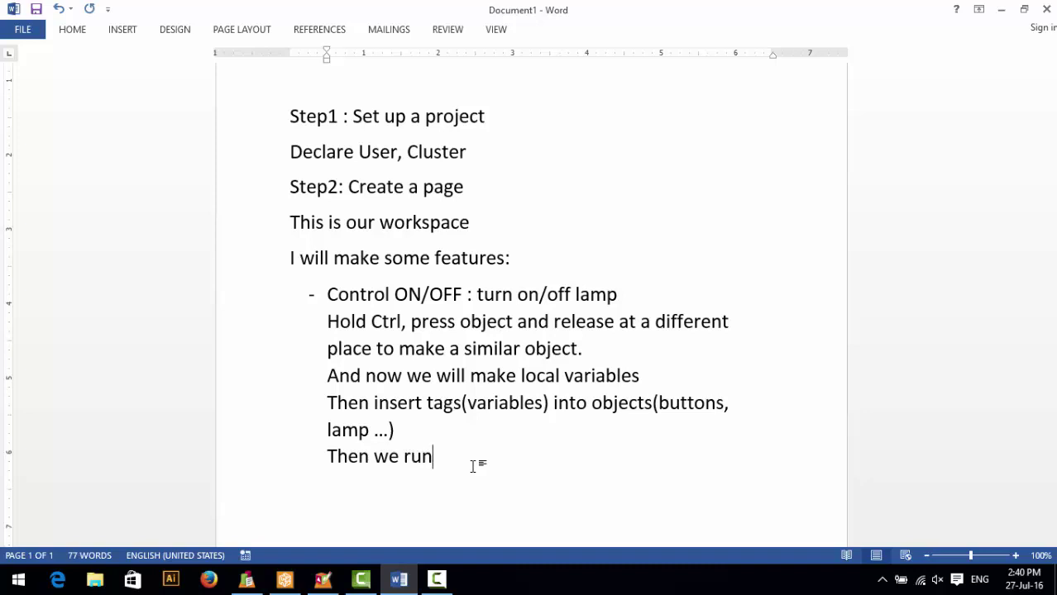
text( project and this is )
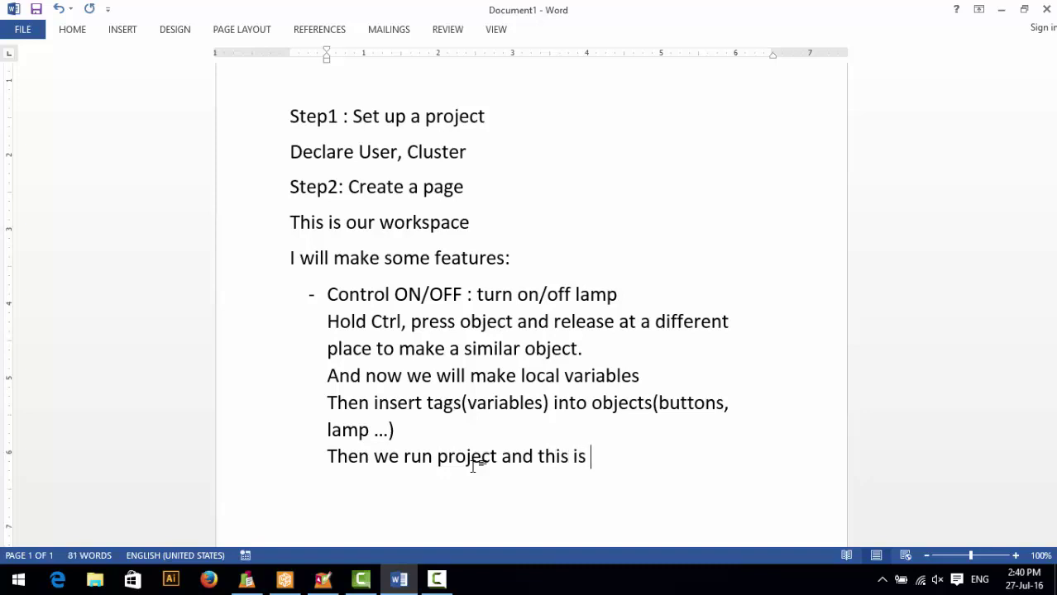
text(result)
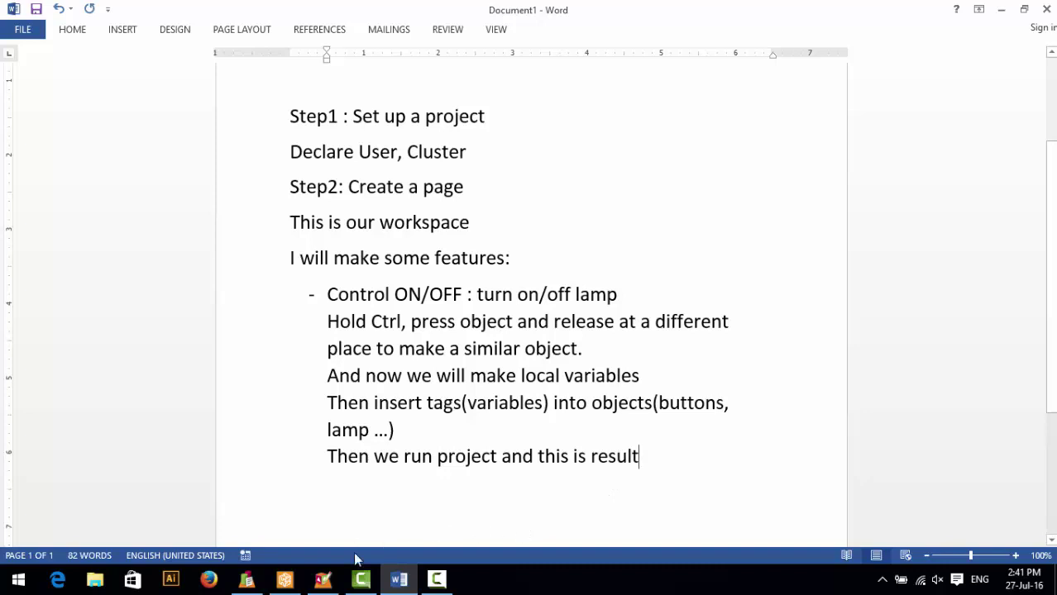
Switch to Citect Graphics Builder and run the project, saving the page as thanh1 and accepting Demo Mode
click(321, 585)
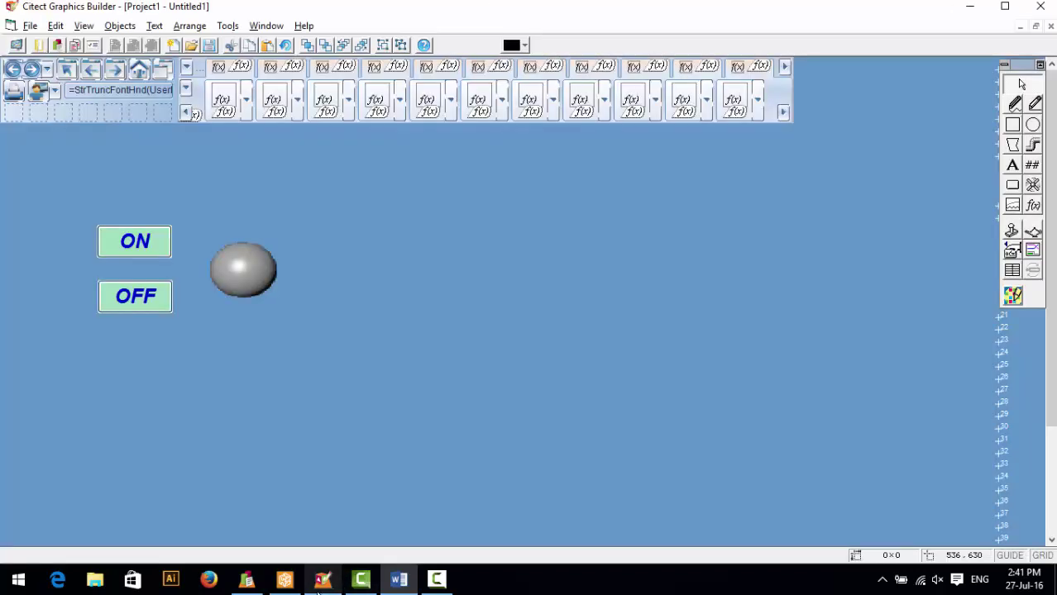
click(17, 46)
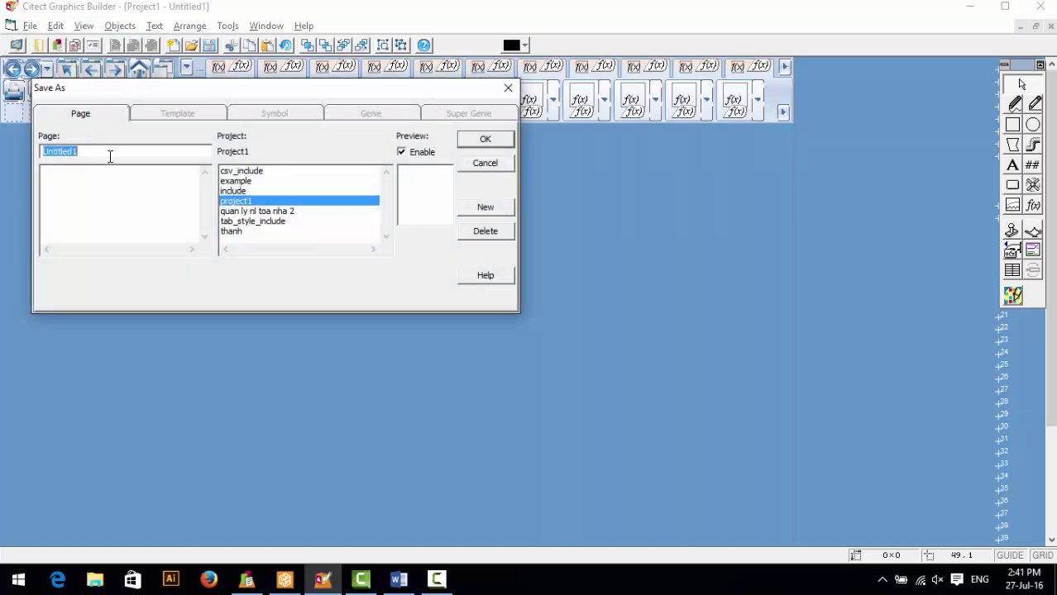
text(u)
click(486, 139)
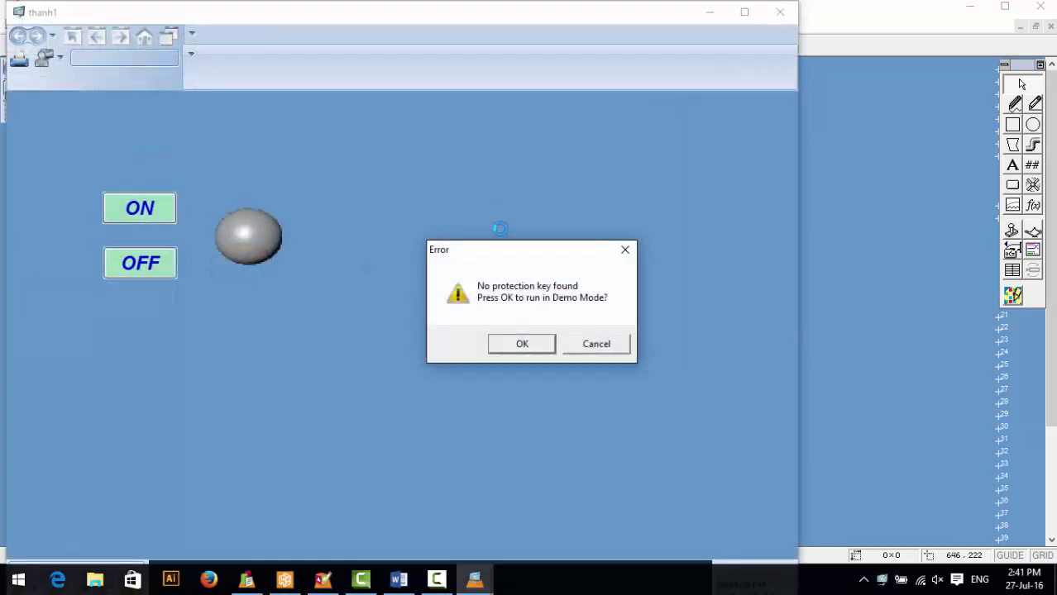
click(519, 344)
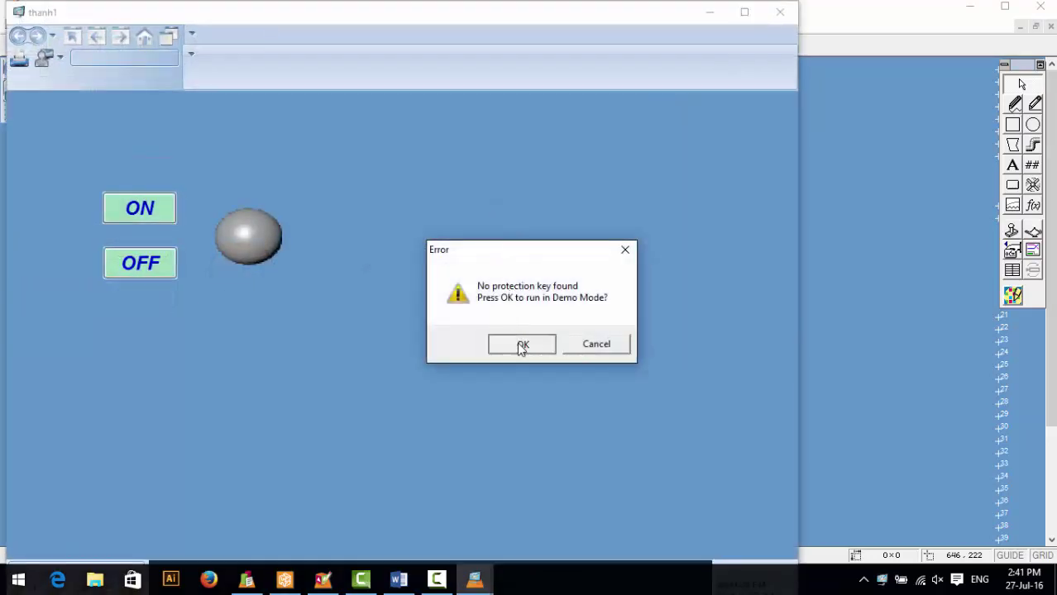
Test the lamp by switching it on and off twice with the ON and OFF buttons, and close the runtime window
click(130, 214)
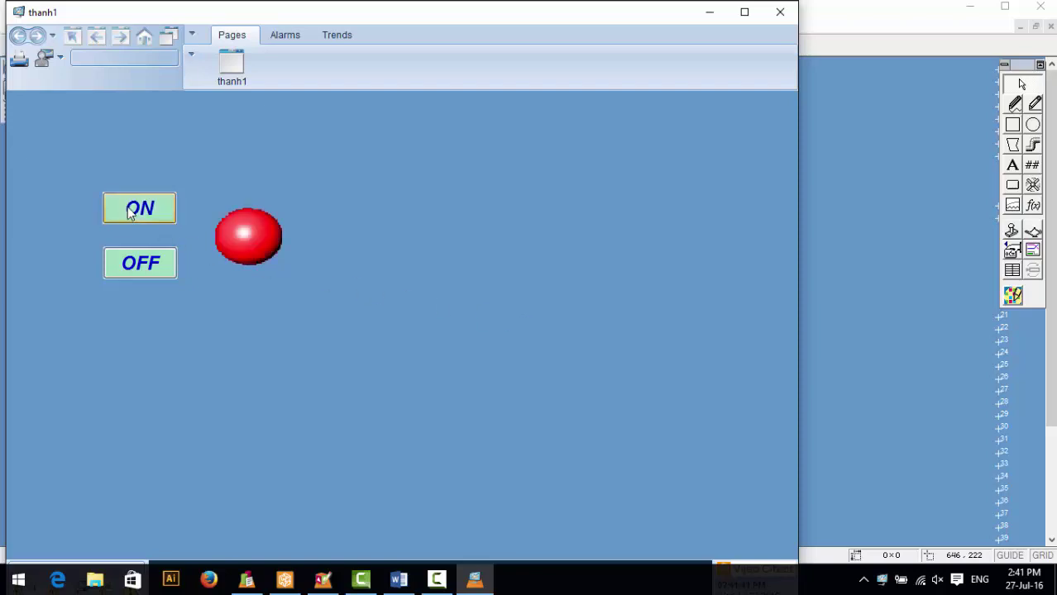
click(139, 264)
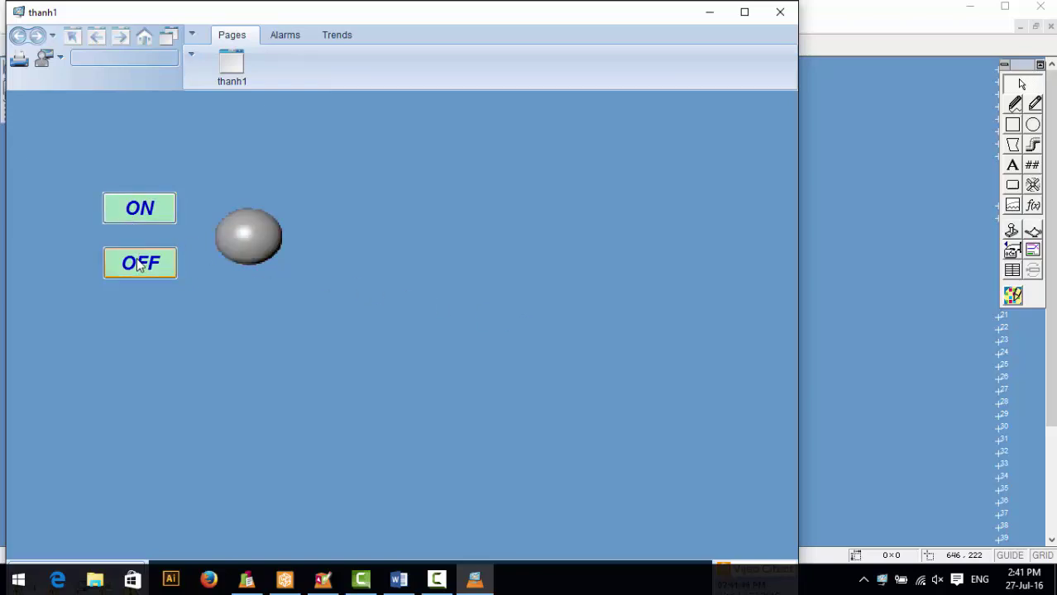
click(143, 216)
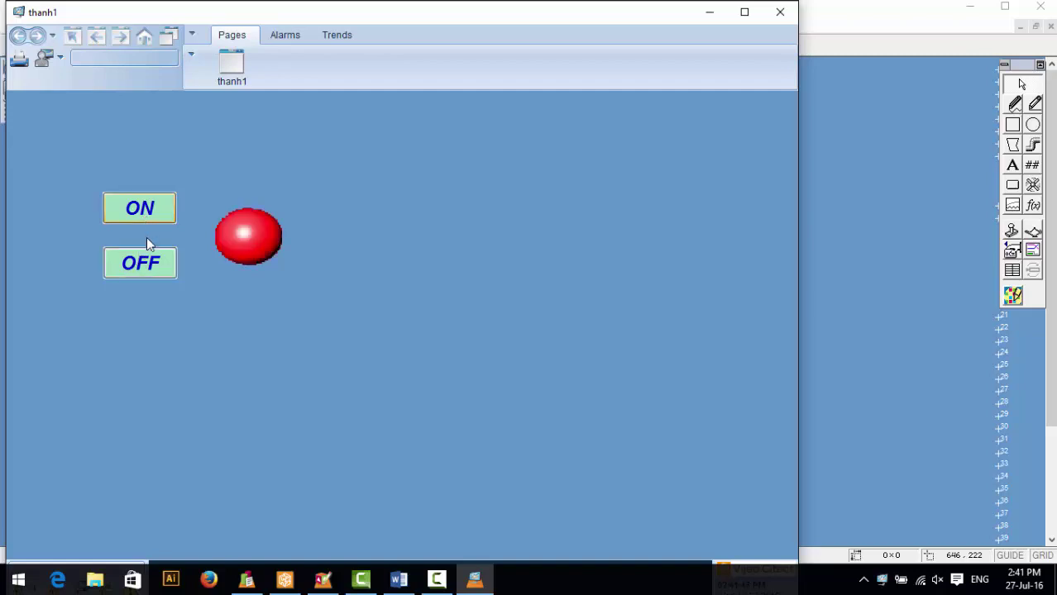
click(150, 265)
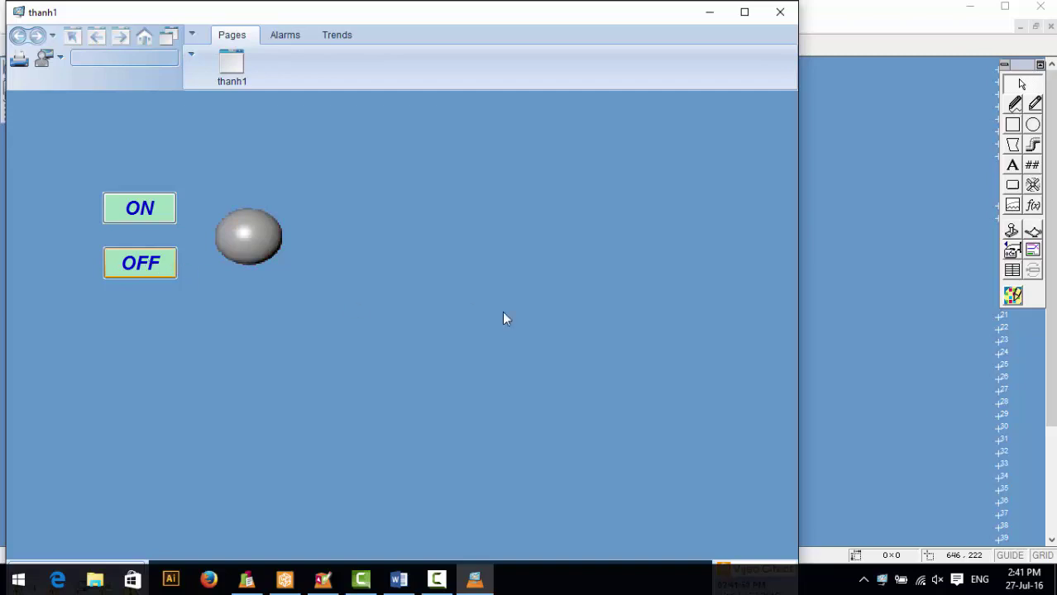
click(779, 18)
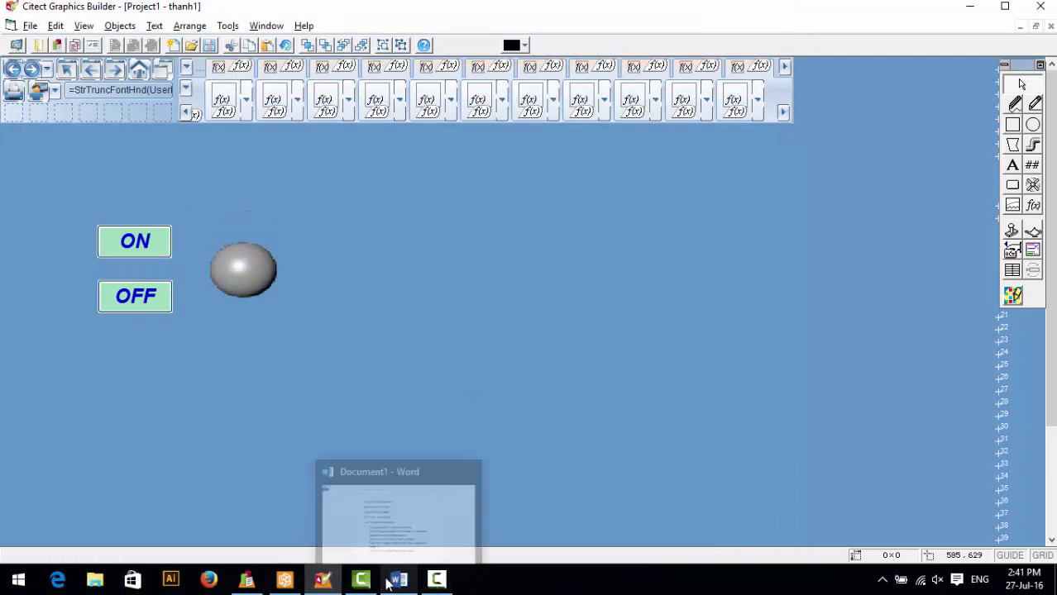
Switch to the Word document and add the bullet "Control ON/OFF the agitator with animation" below the result line
click(394, 581)
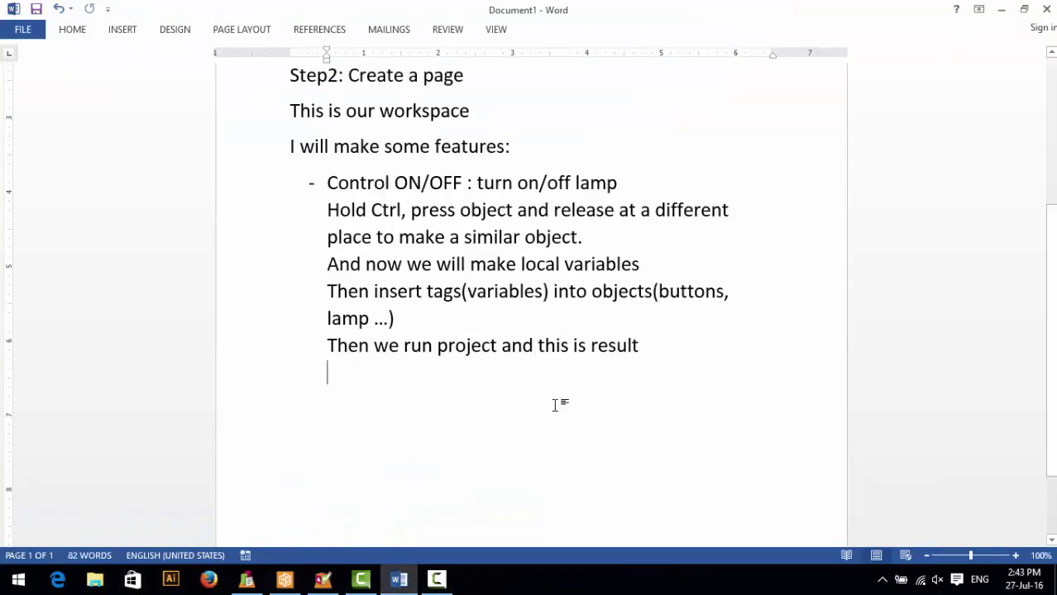
text(- )
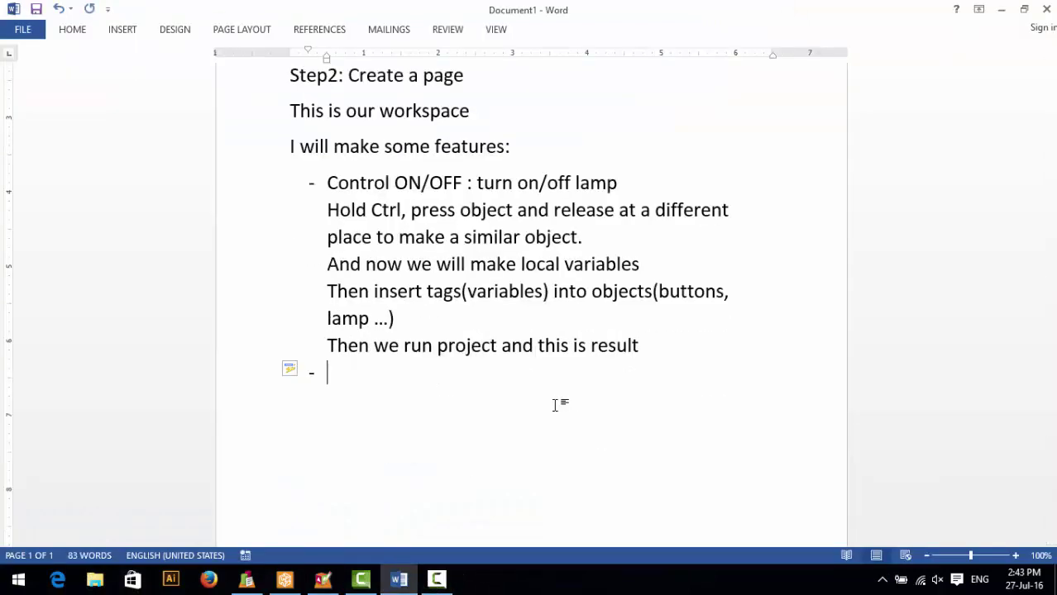
text(COntrol)
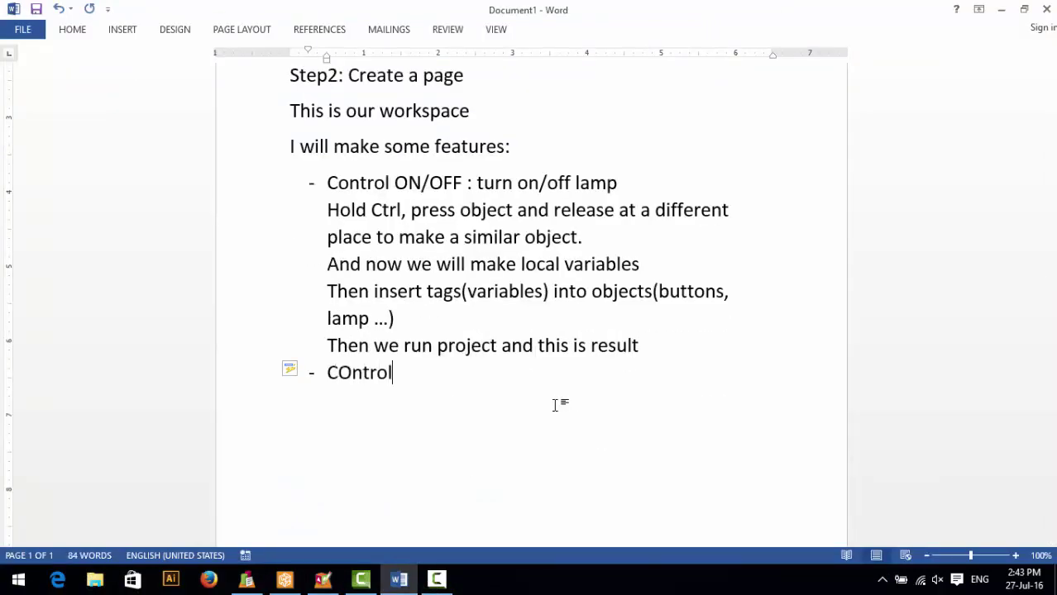
text( ON/)
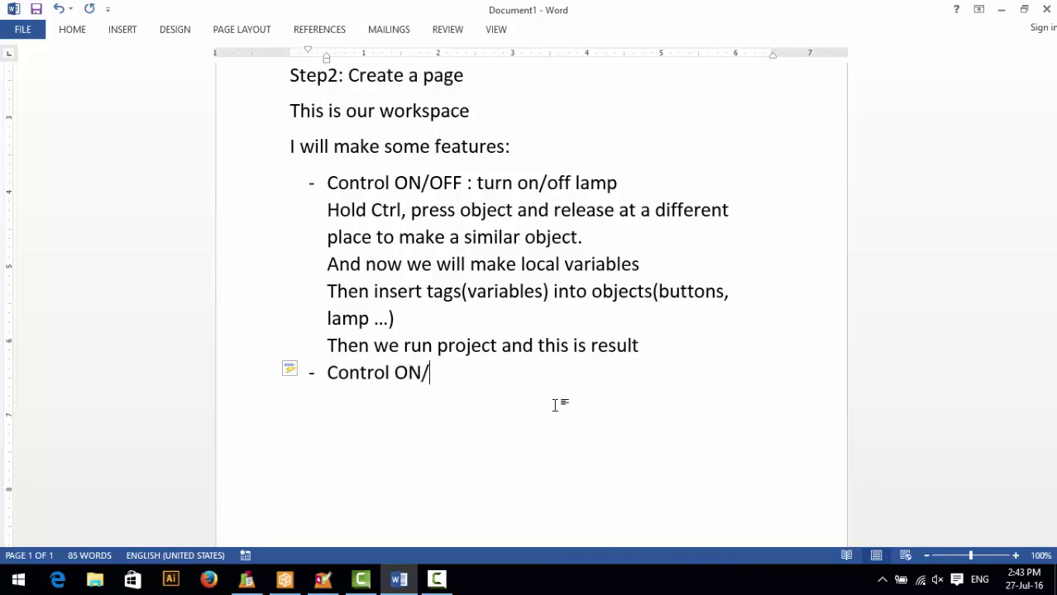
text(OFF the )
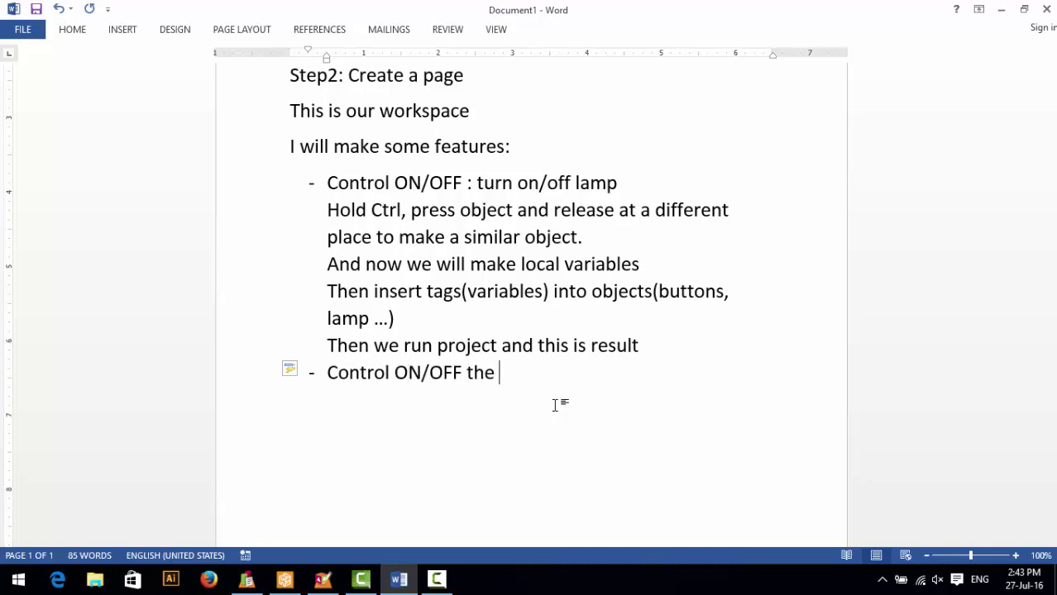
text(agitator)
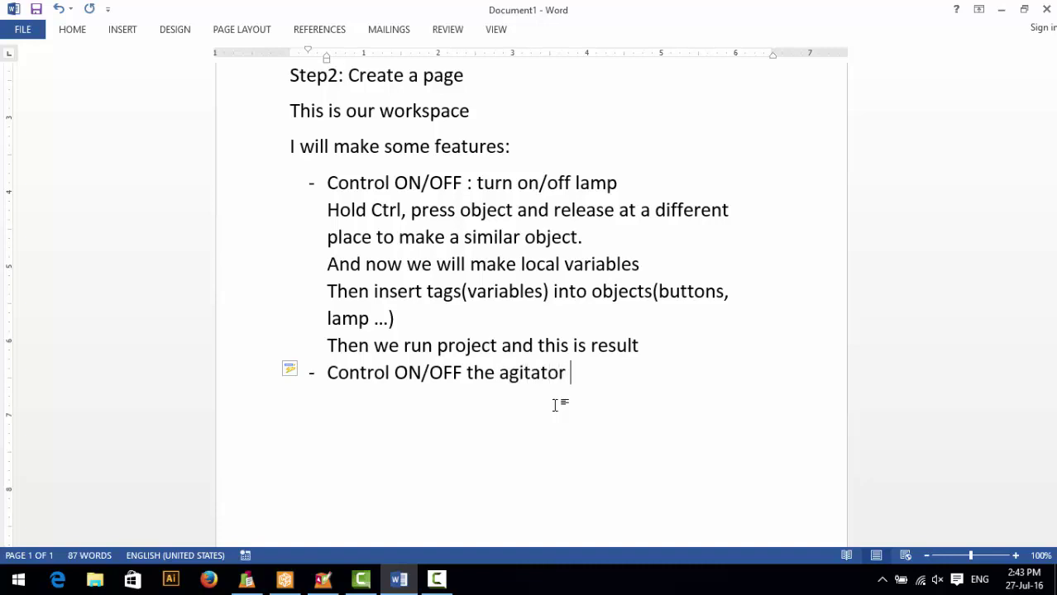
text( with anim)
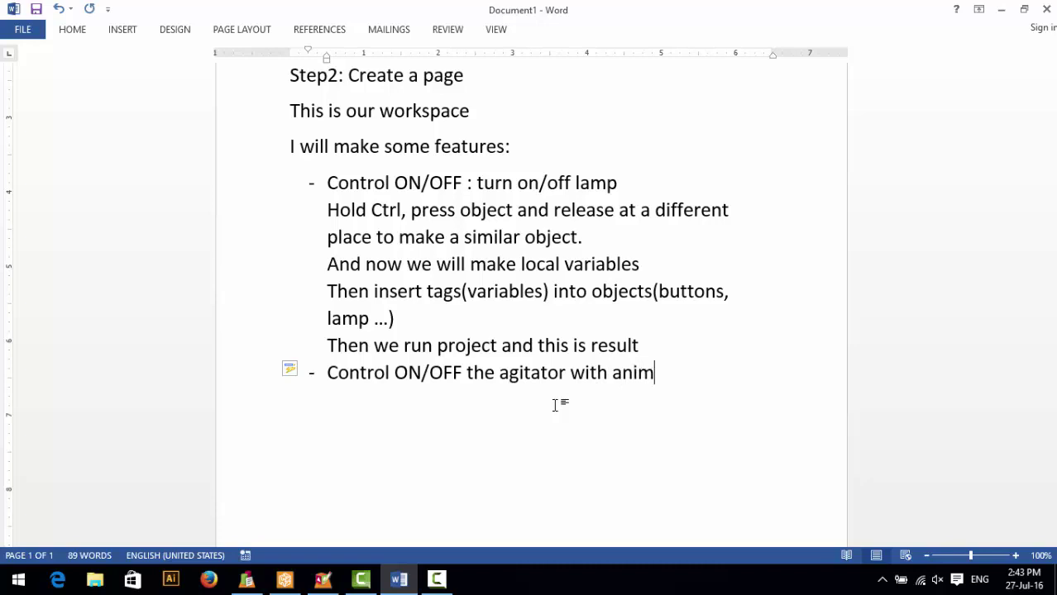
text(ation)
Switch to Citect Graphics Builder, place a new symbol set below the OFF button and set its type to Animated
click(314, 584)
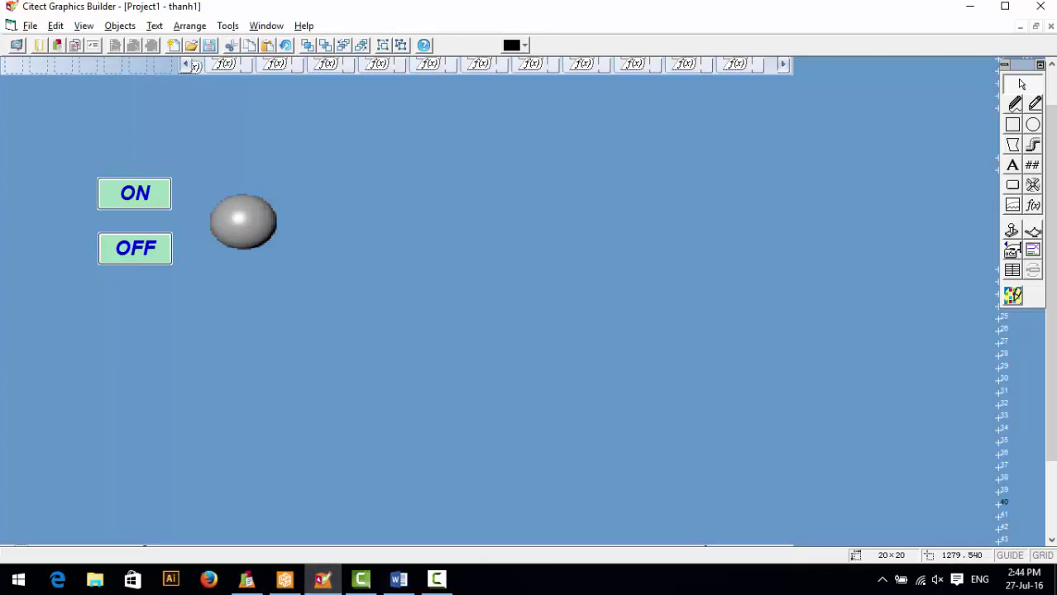
click(1033, 185)
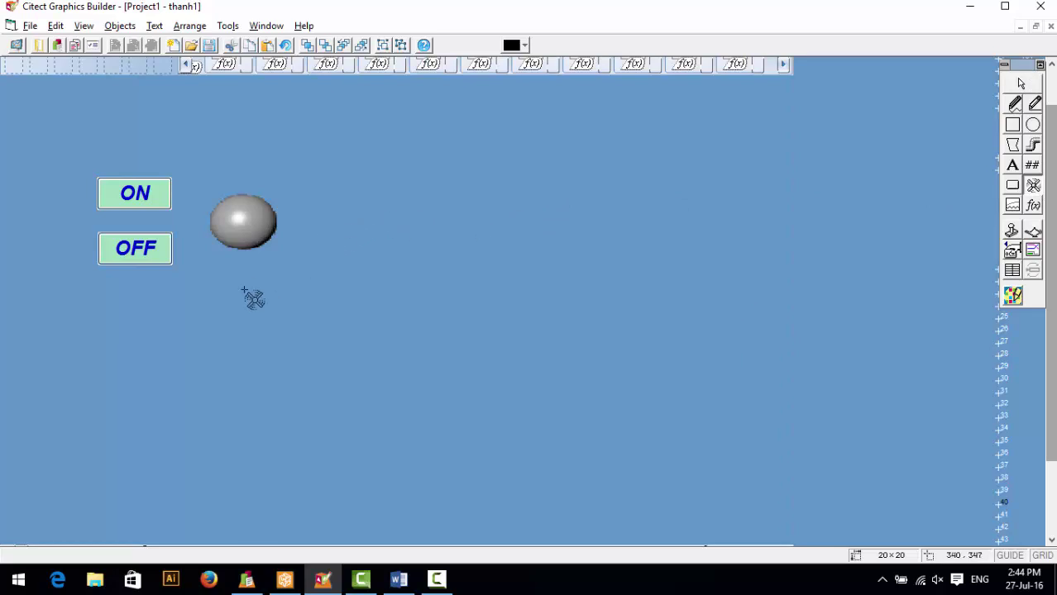
click(150, 394)
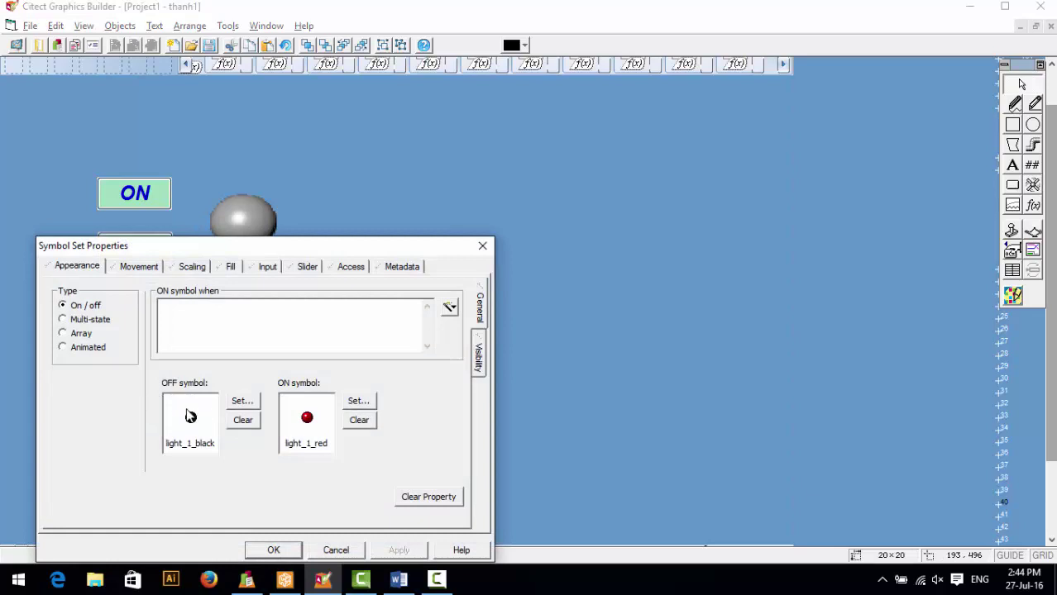
click(75, 349)
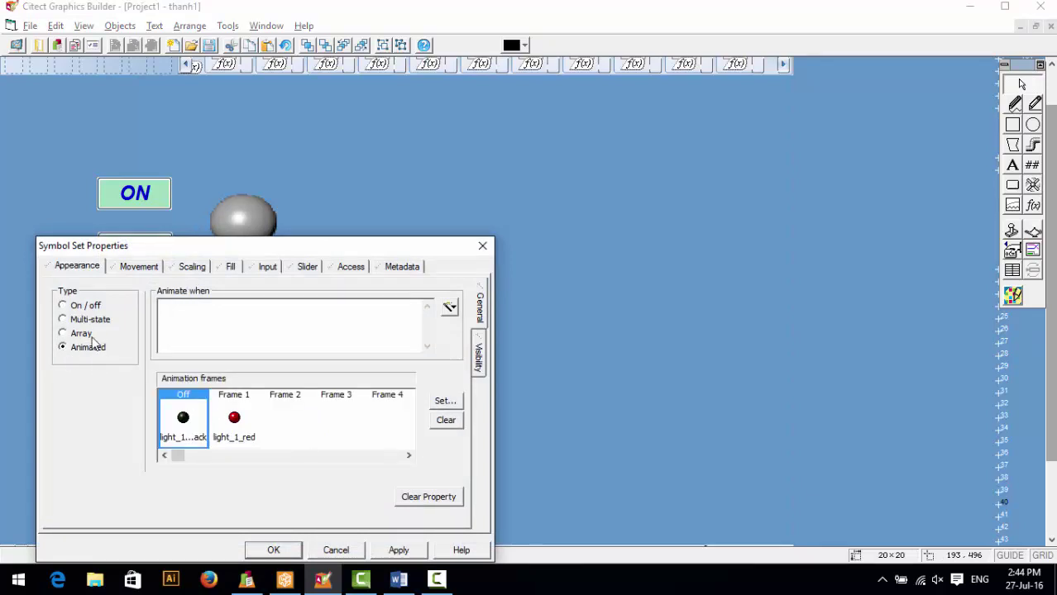
Set the Off frame of the animated symbol set to agitator_green from the agitator_30 library
double_click(183, 418)
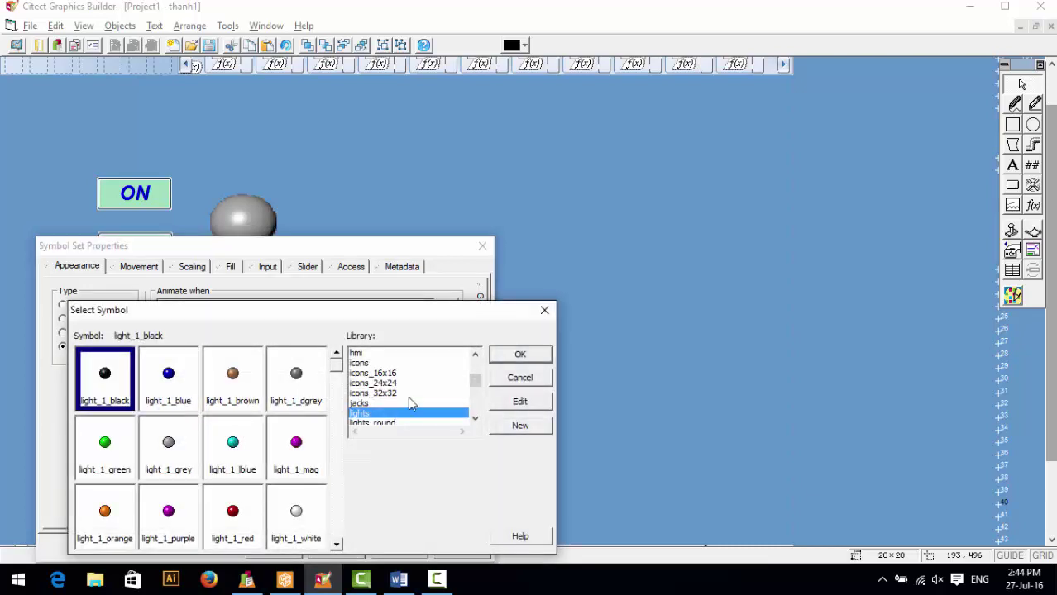
click(459, 382)
drag(478, 382, 477, 362)
click(378, 368)
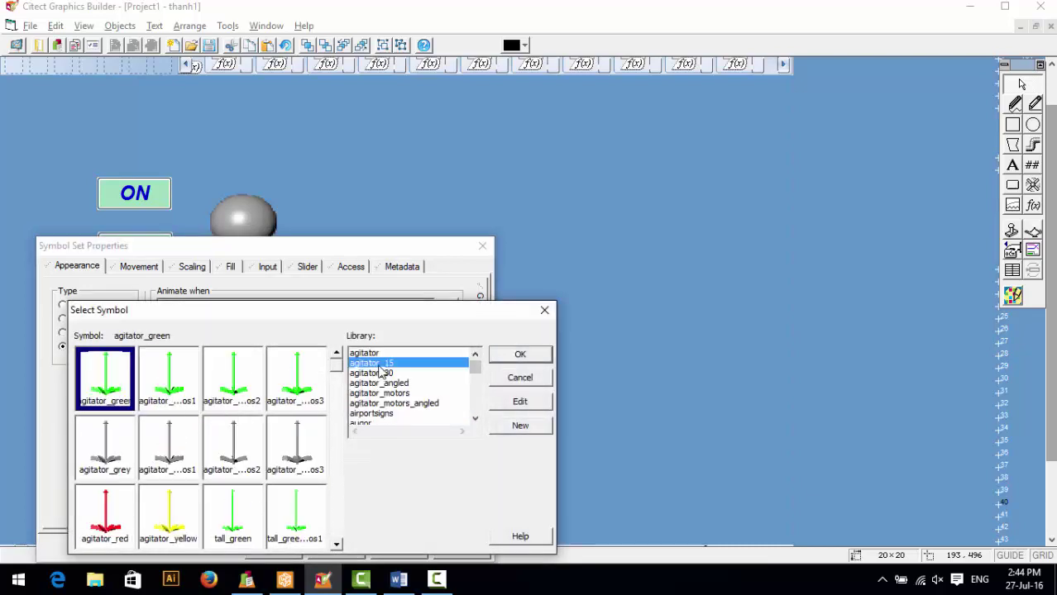
click(379, 374)
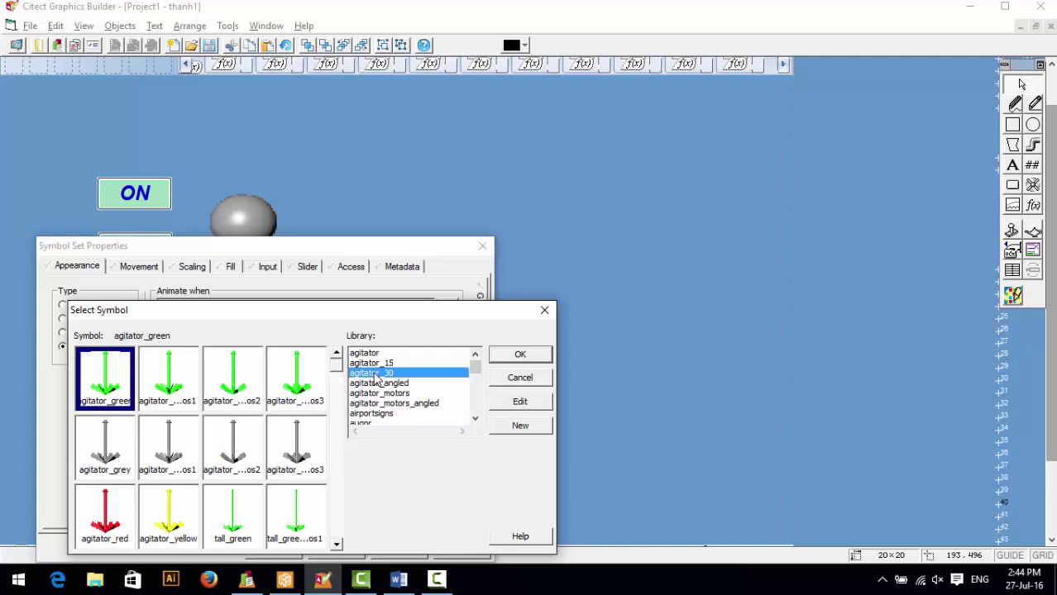
click(377, 365)
click(377, 374)
click(526, 362)
Set animation Frame 1 to agitator_green from the agitator_30 library
double_click(240, 422)
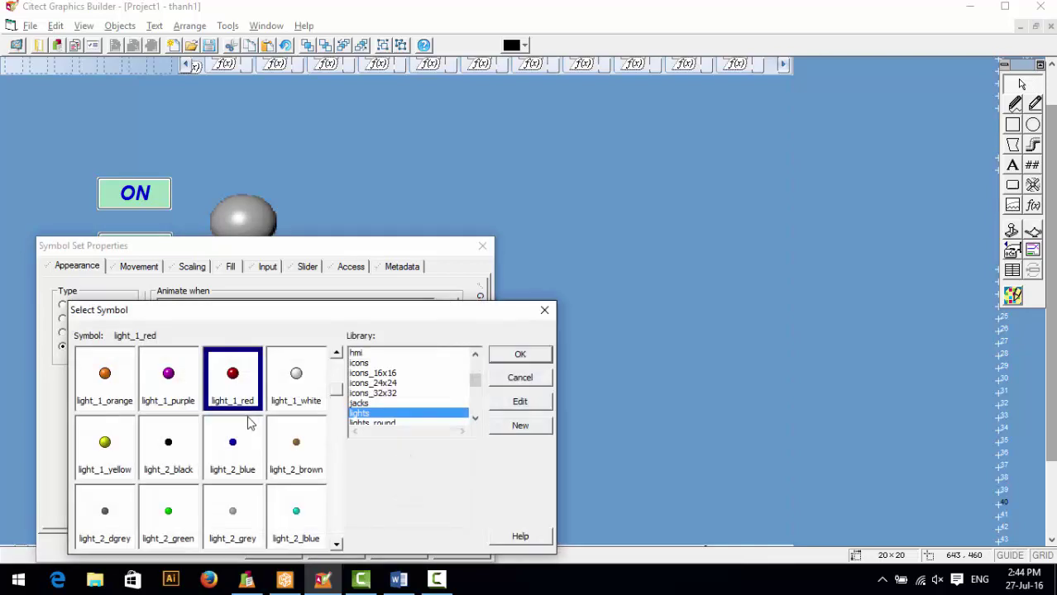
drag(475, 379, 476, 362)
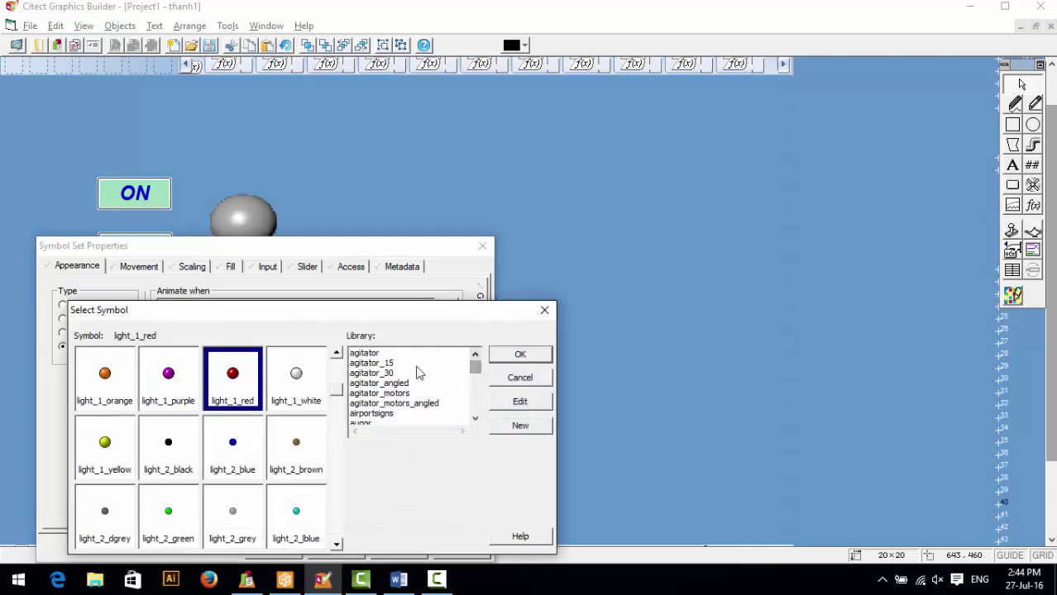
click(388, 353)
click(386, 373)
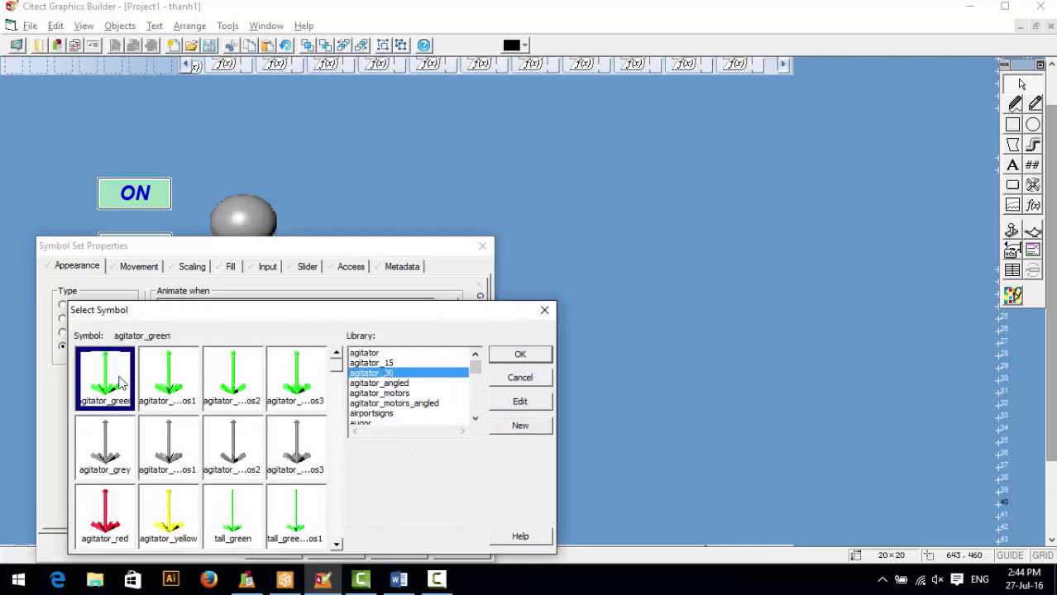
click(525, 357)
Set animation Frame 2 to agitator_green_pos1 from the agitator_30 library
click(295, 411)
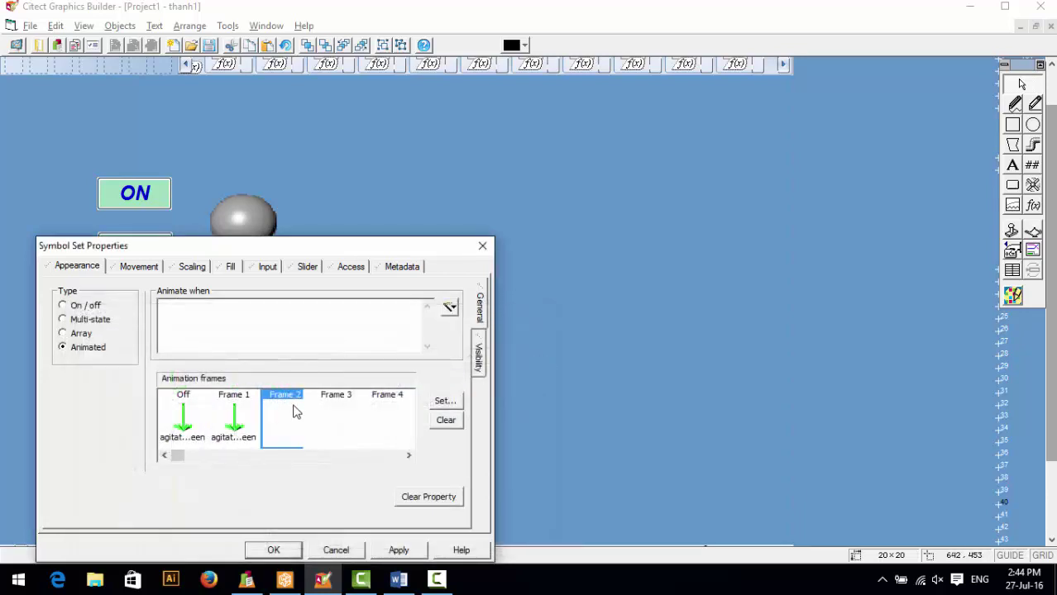
double_click(295, 411)
drag(472, 378, 476, 366)
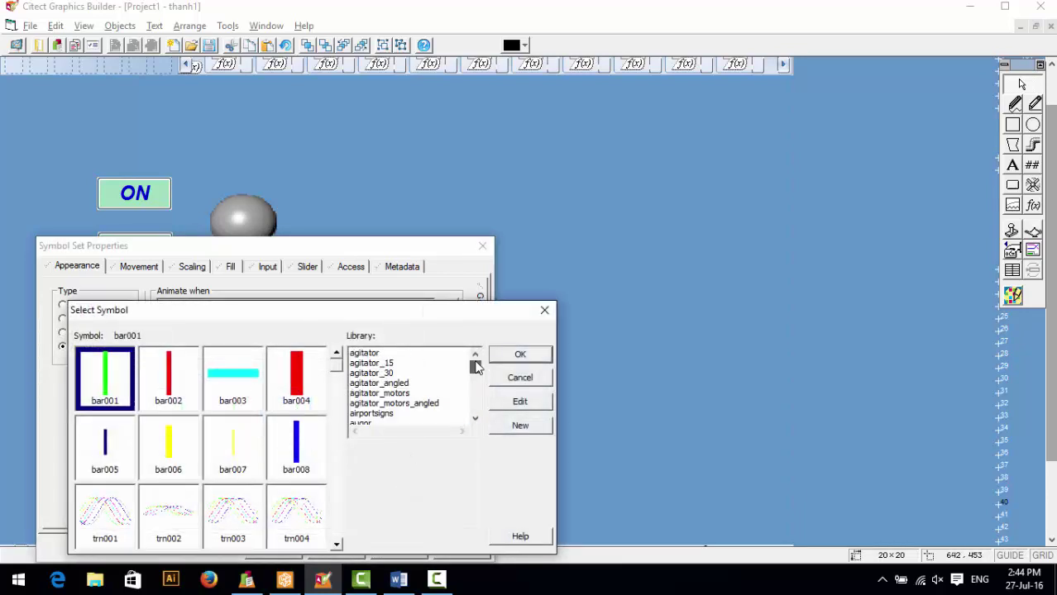
click(387, 373)
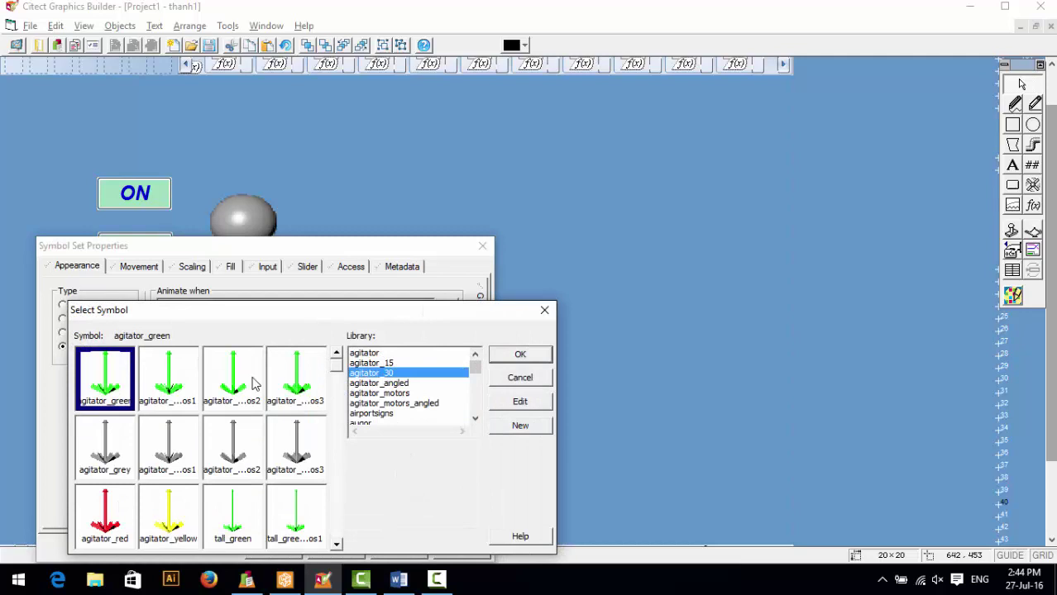
double_click(166, 384)
Set animation Frame 3 to agitator_green_pos2 from the agitator_30 library
click(342, 418)
double_click(345, 419)
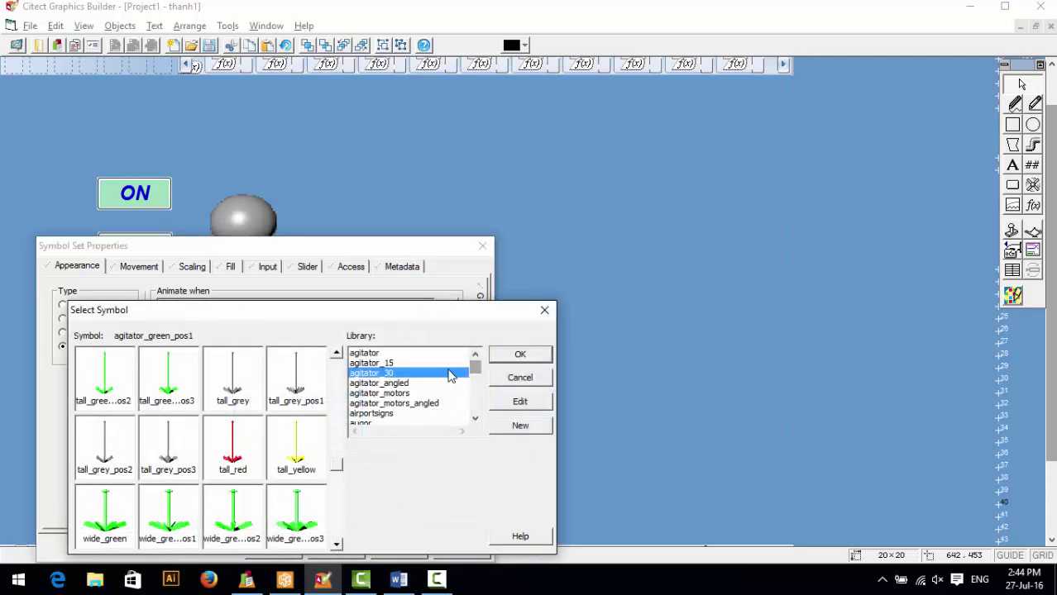
click(377, 376)
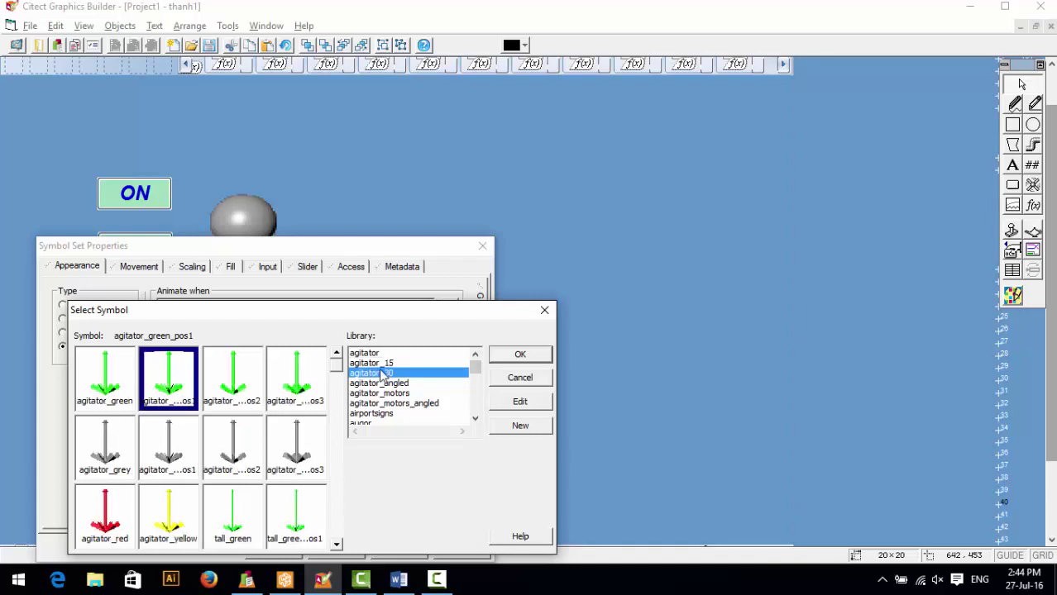
double_click(233, 393)
Set animation Frame 4 to agitator_green_pos3 from the agitator_30 library
click(382, 424)
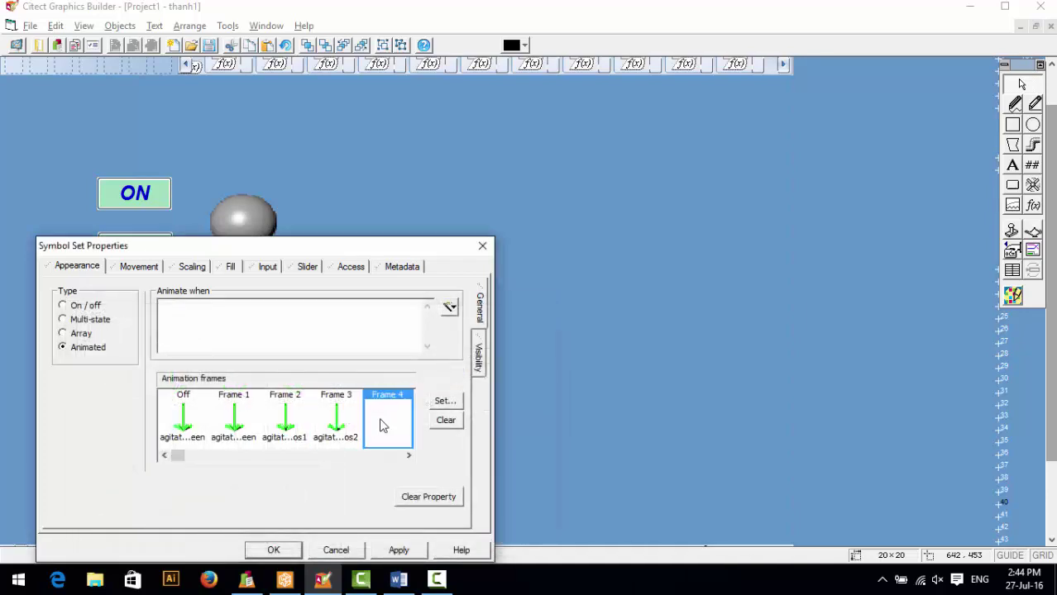
double_click(382, 424)
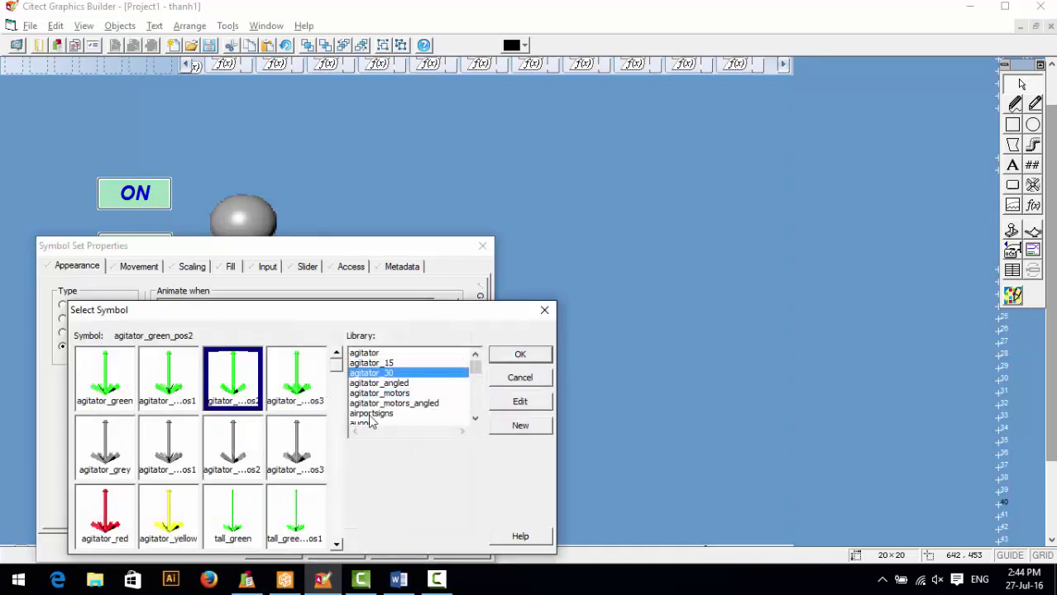
click(310, 385)
click(500, 358)
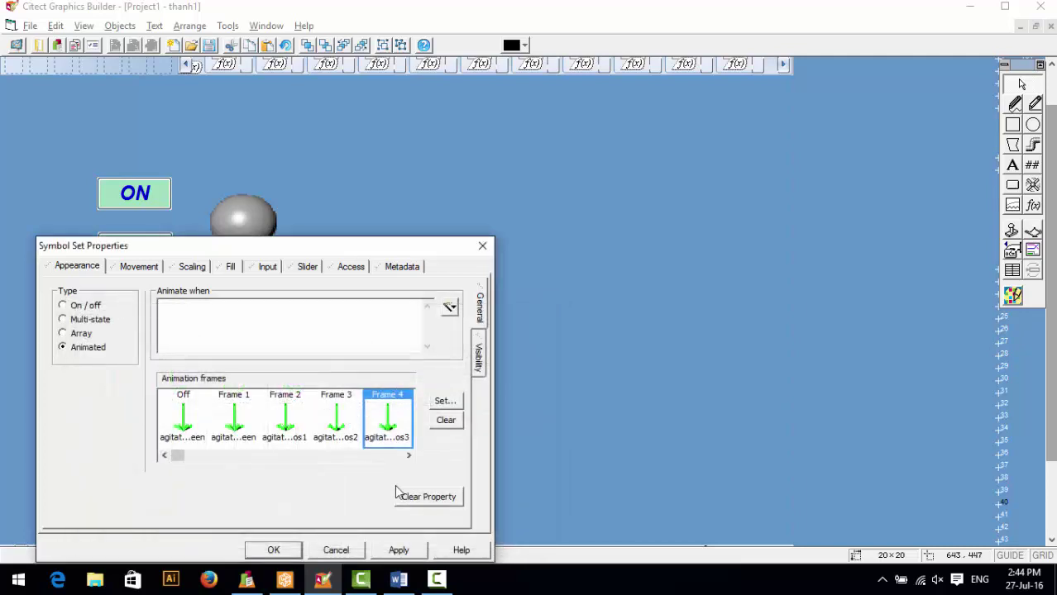
Set the symbol set's animation condition to CMD=1 using the CMD tag, and apply the properties
click(449, 307)
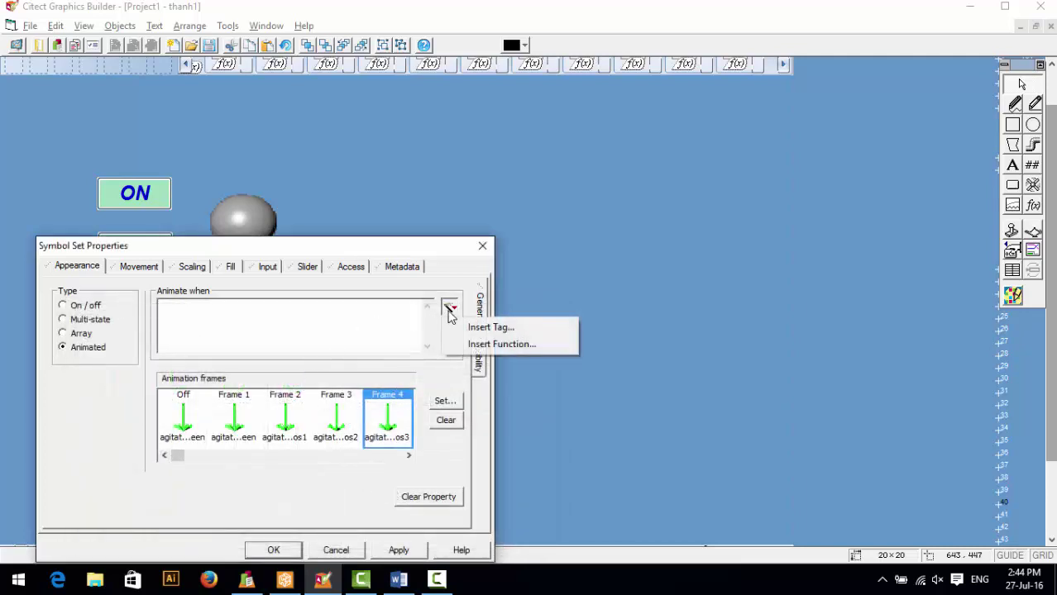
click(454, 329)
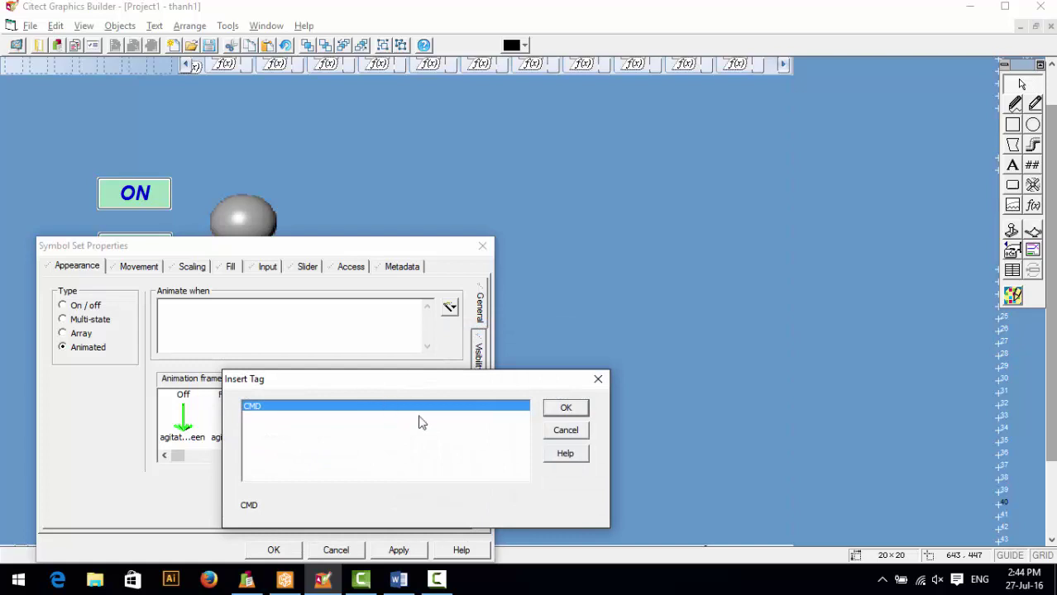
click(566, 408)
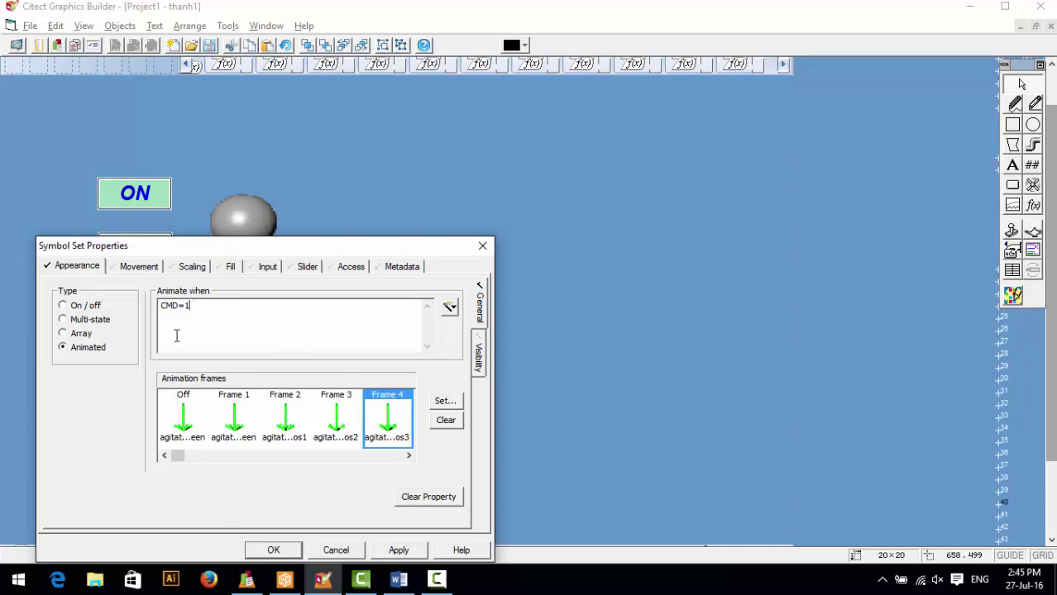
click(270, 550)
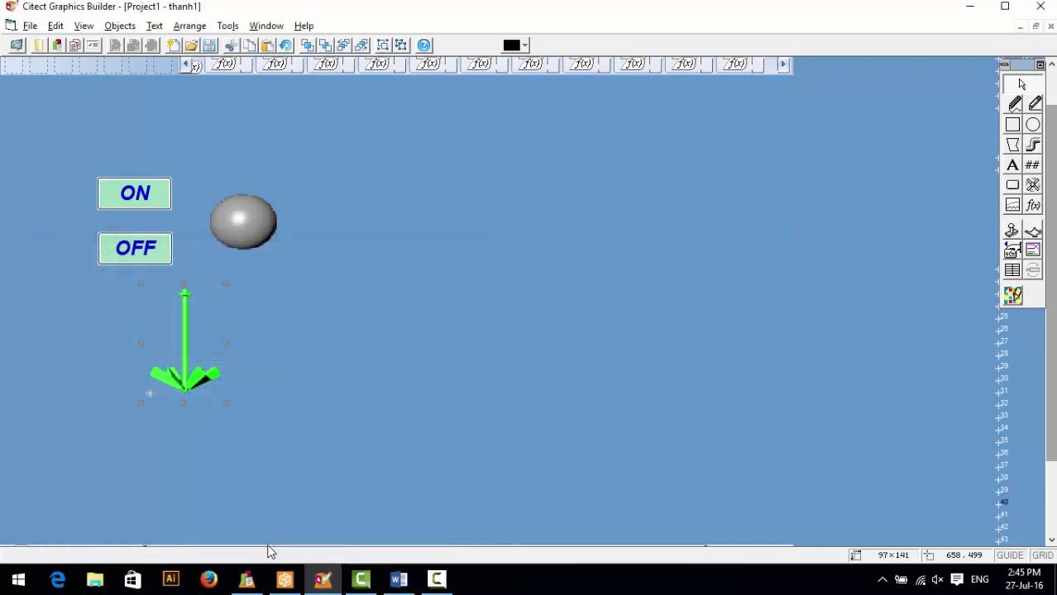
Enlarge the agitator to about 120×217 and position it below the lamp, leaving it deselected
click(188, 373)
drag(234, 368, 296, 459)
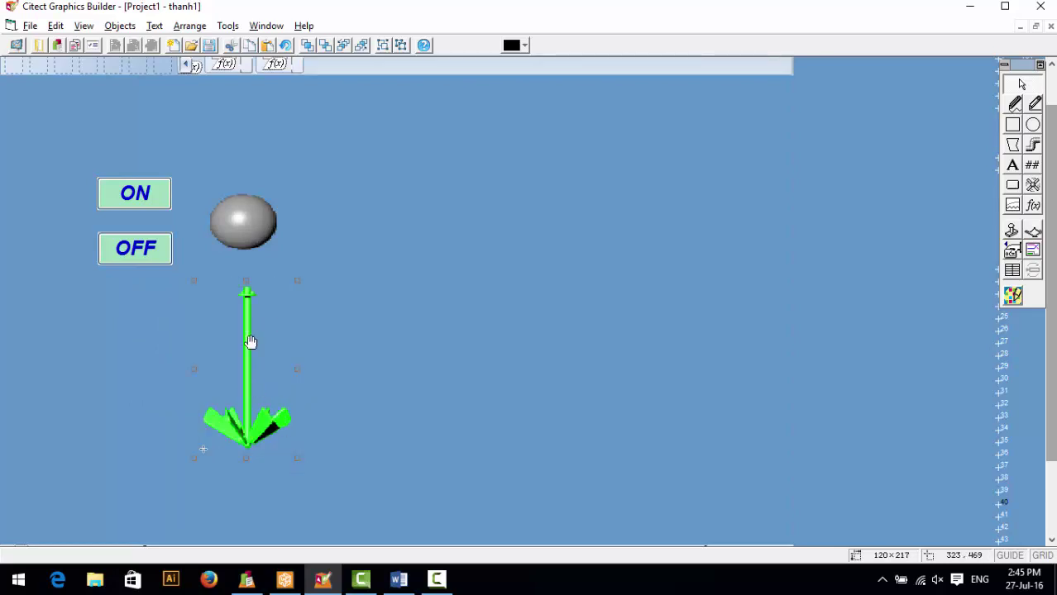
click(58, 118)
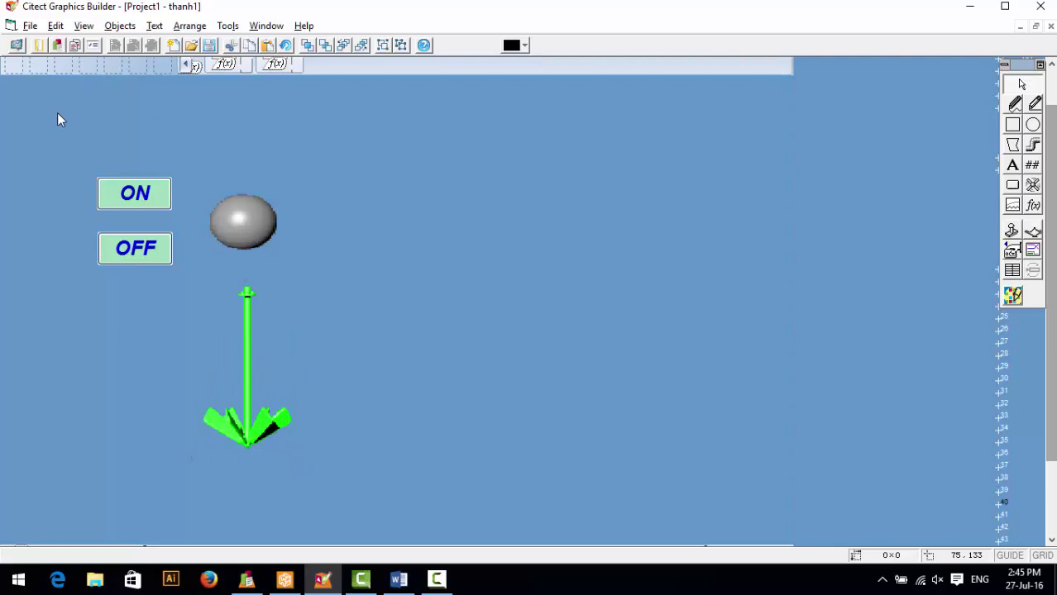
Run the project in Demo Mode, test the lamp and agitator twice with the ON and OFF buttons, and close the runtime window
click(16, 46)
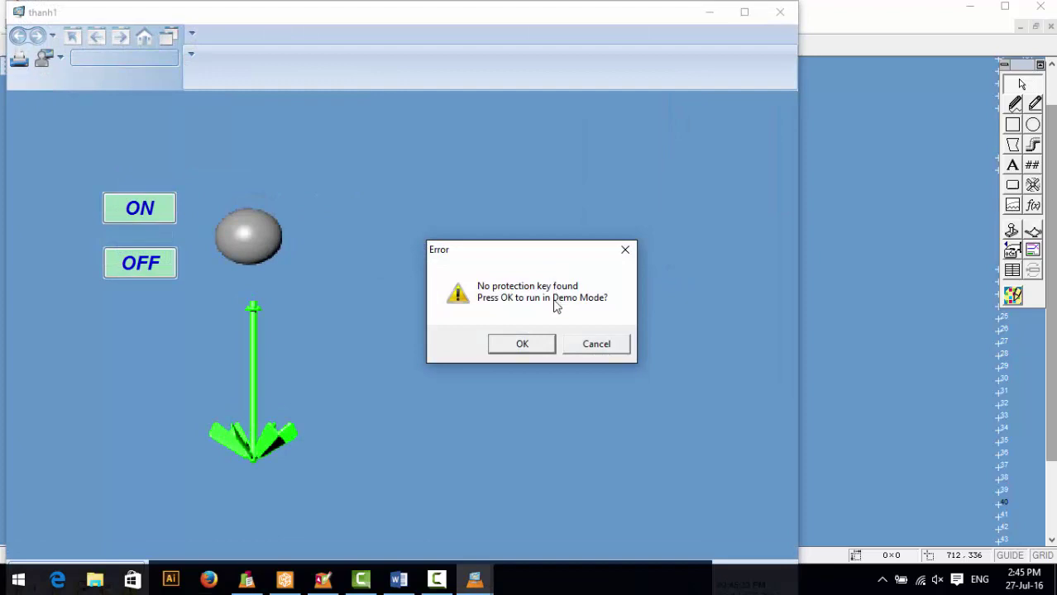
click(540, 344)
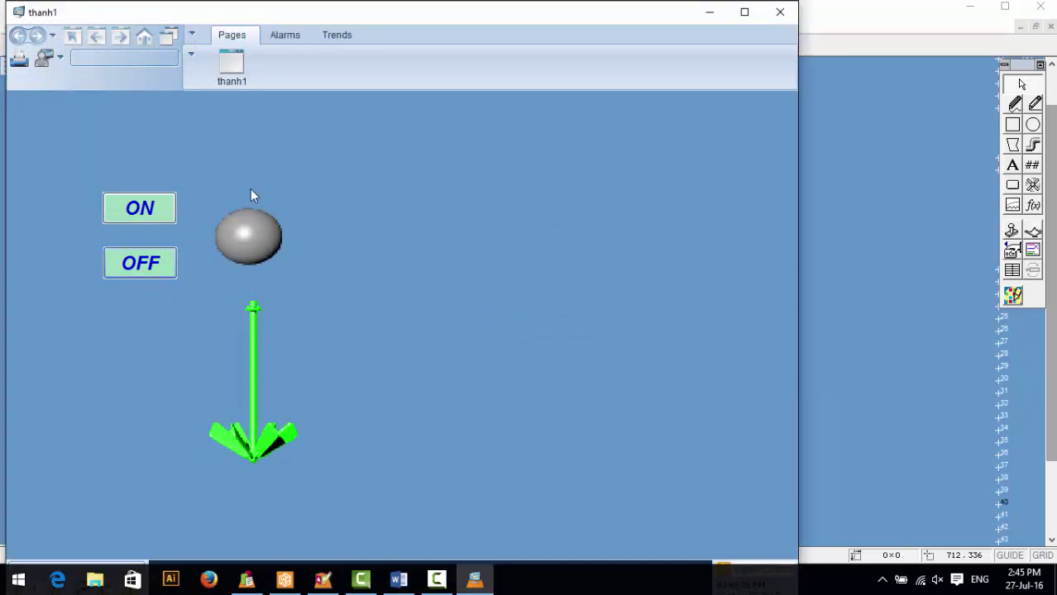
click(151, 209)
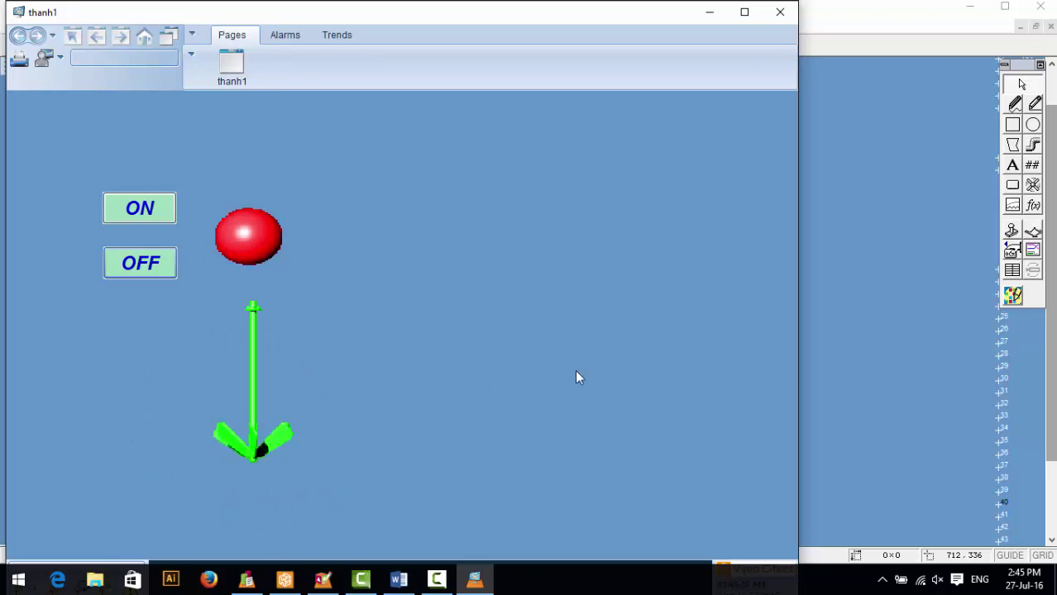
click(150, 271)
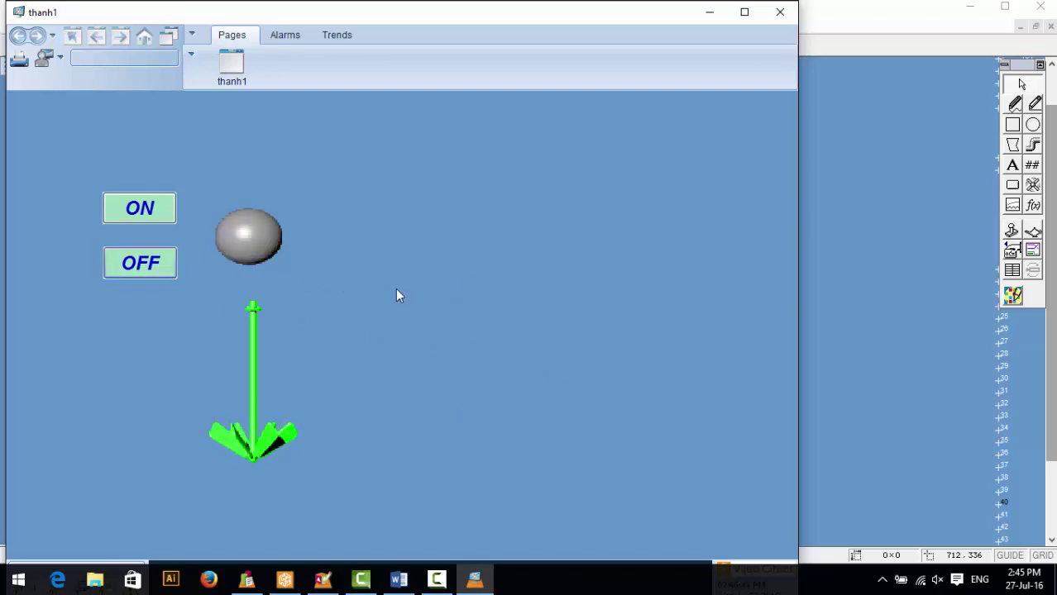
click(157, 214)
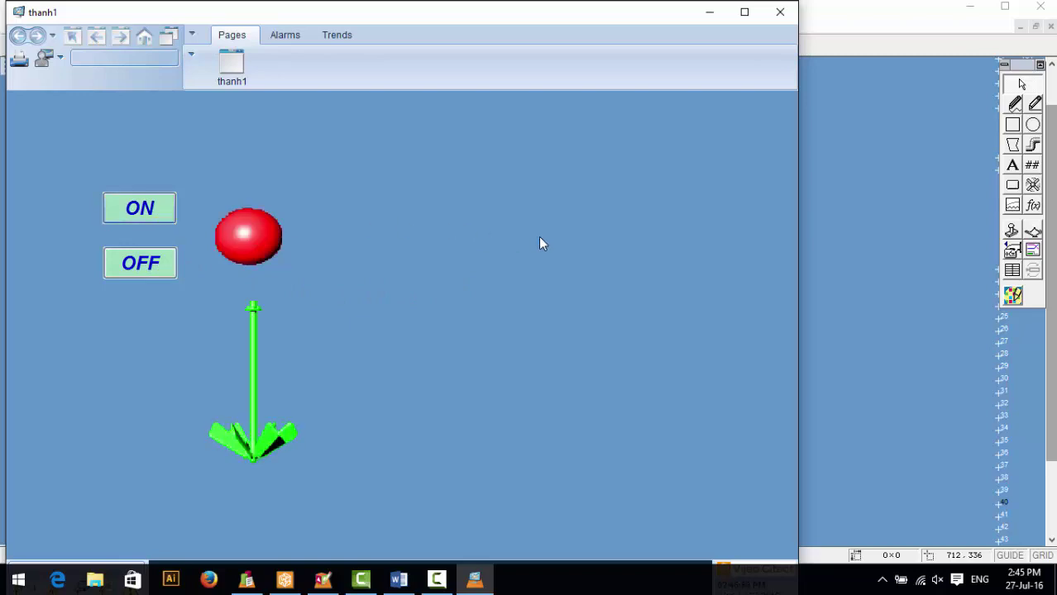
click(164, 269)
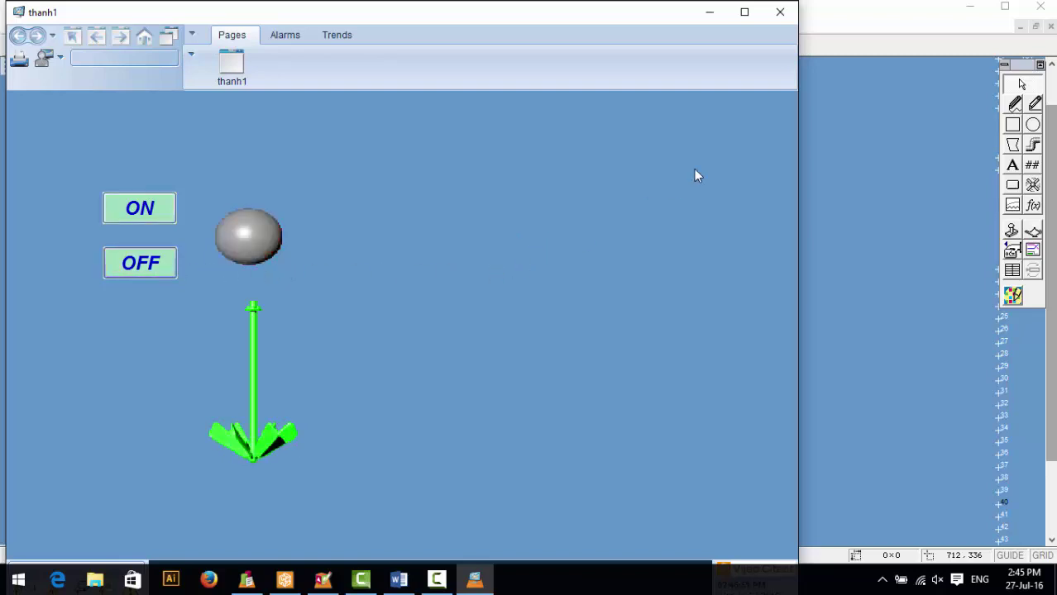
click(779, 14)
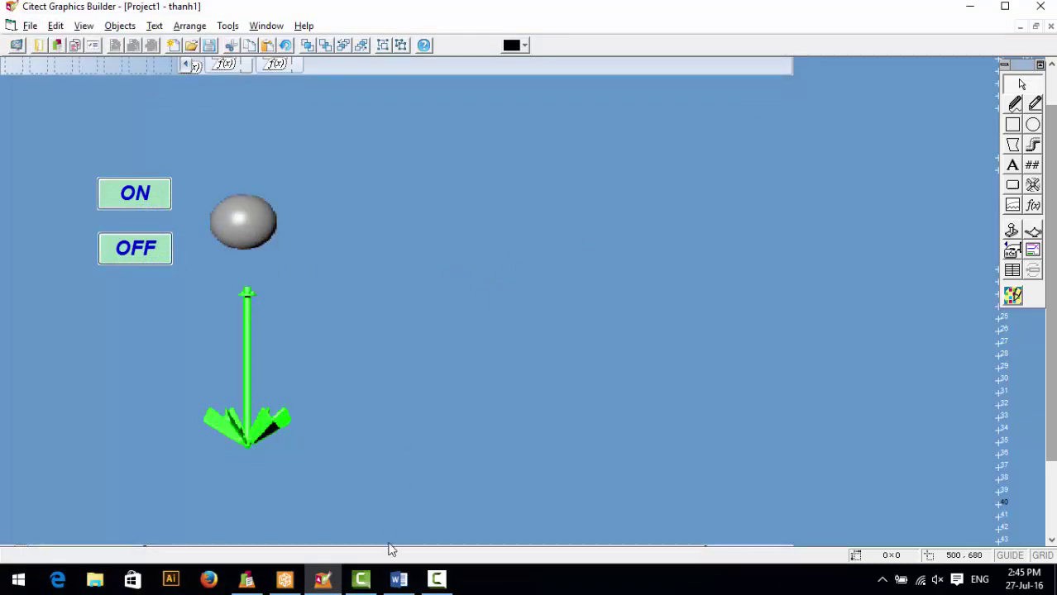
Switch to Word and add the list item "Silder – Manual loader and display number" below the agitator item
click(399, 580)
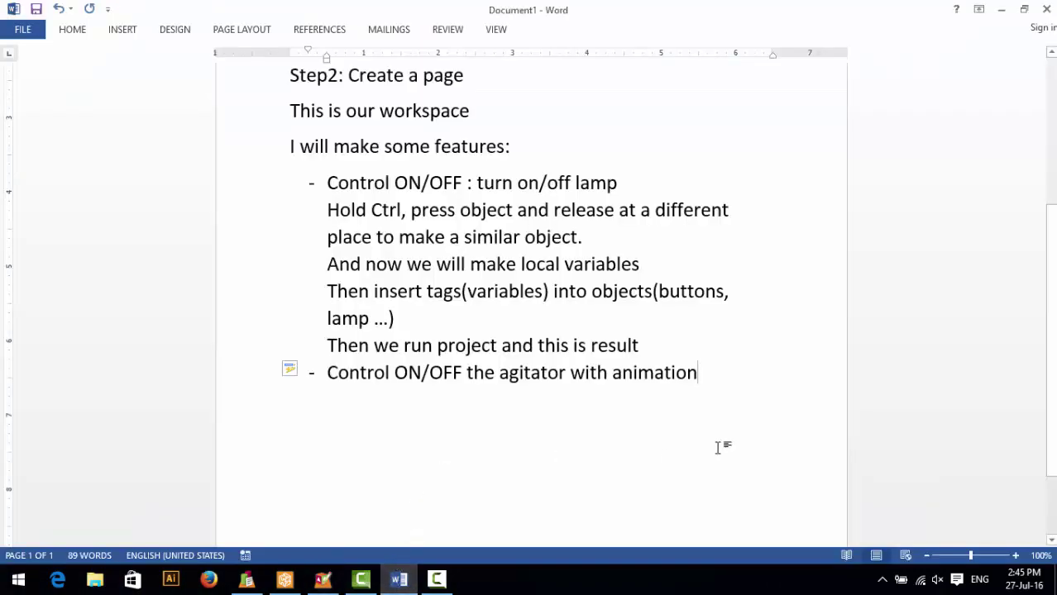
key(Return)
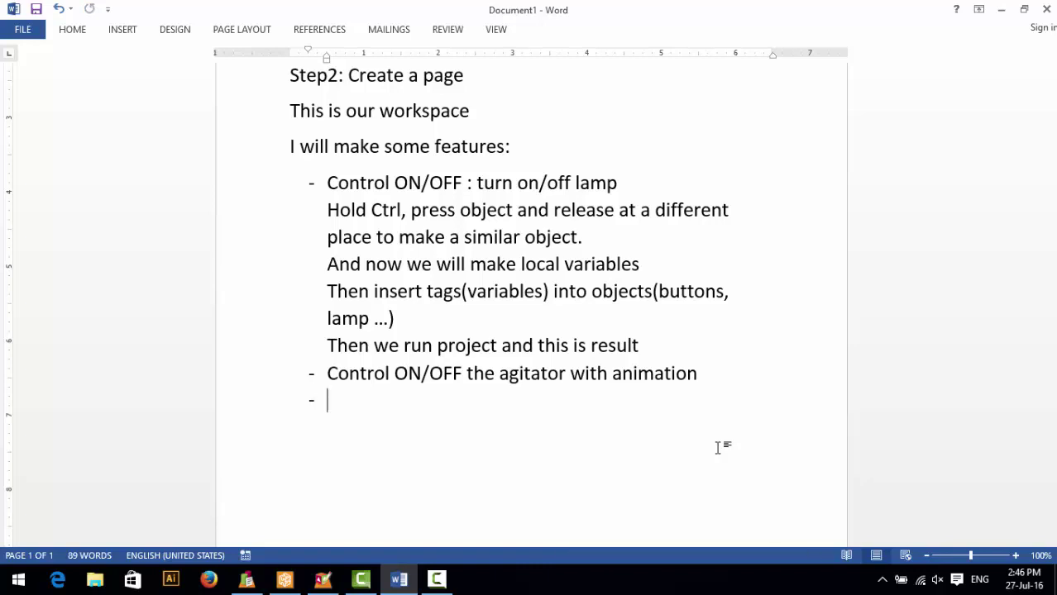
text(Silder)
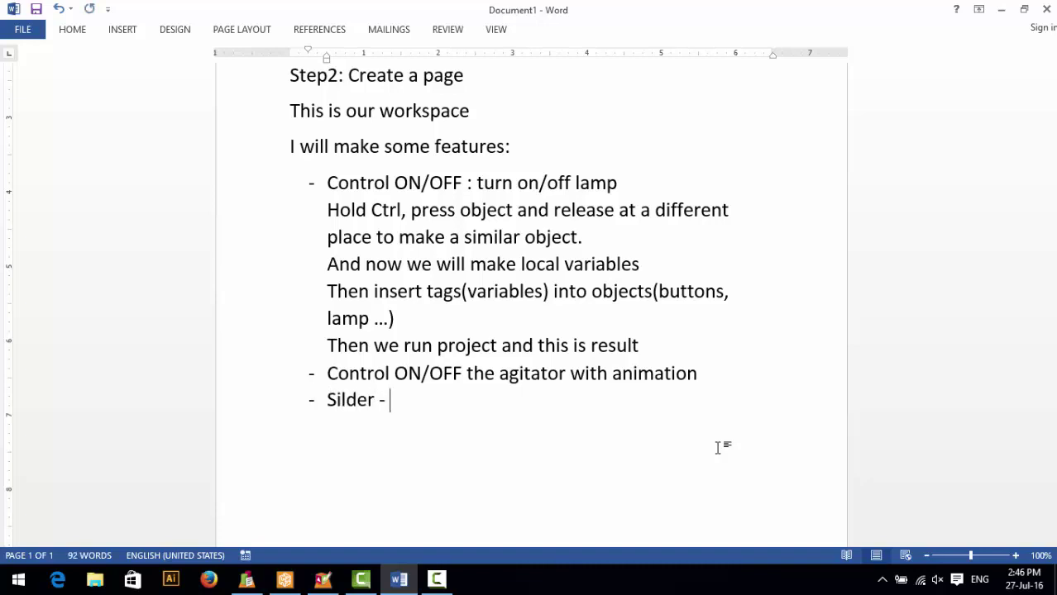
text( - Manual)
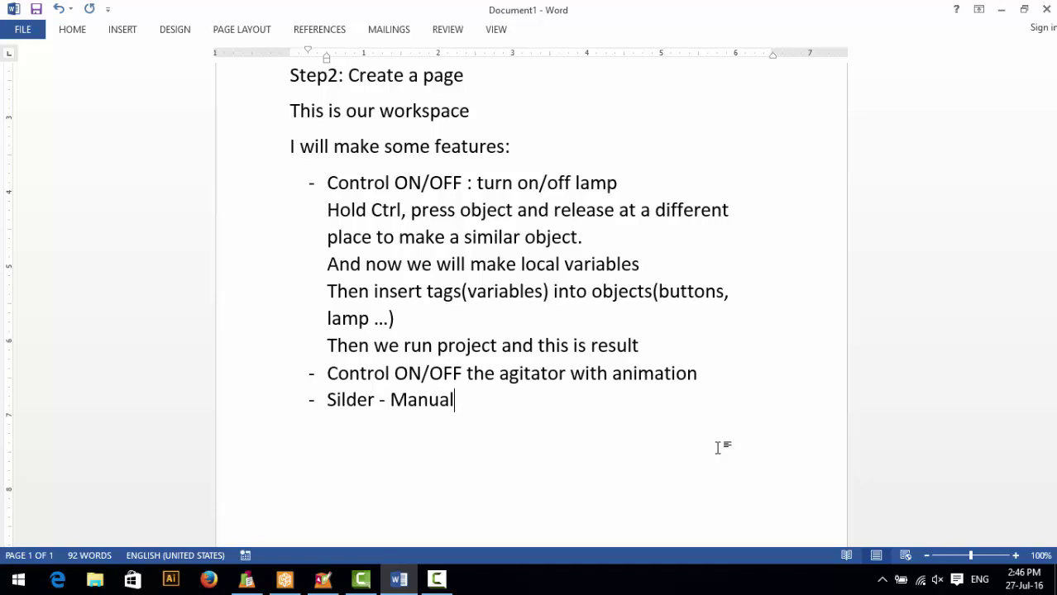
text( loader)
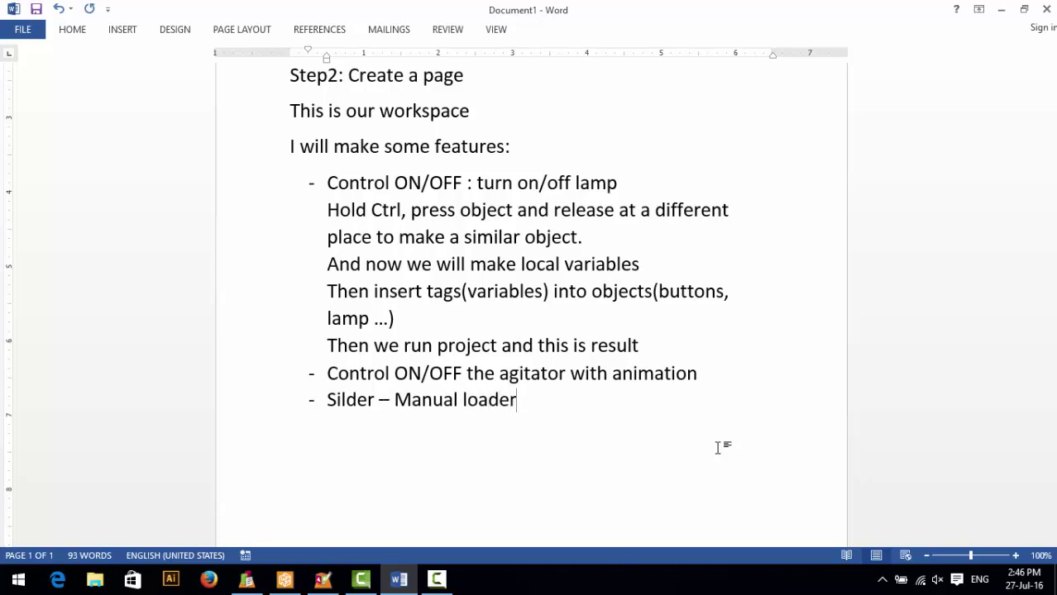
text( and display )
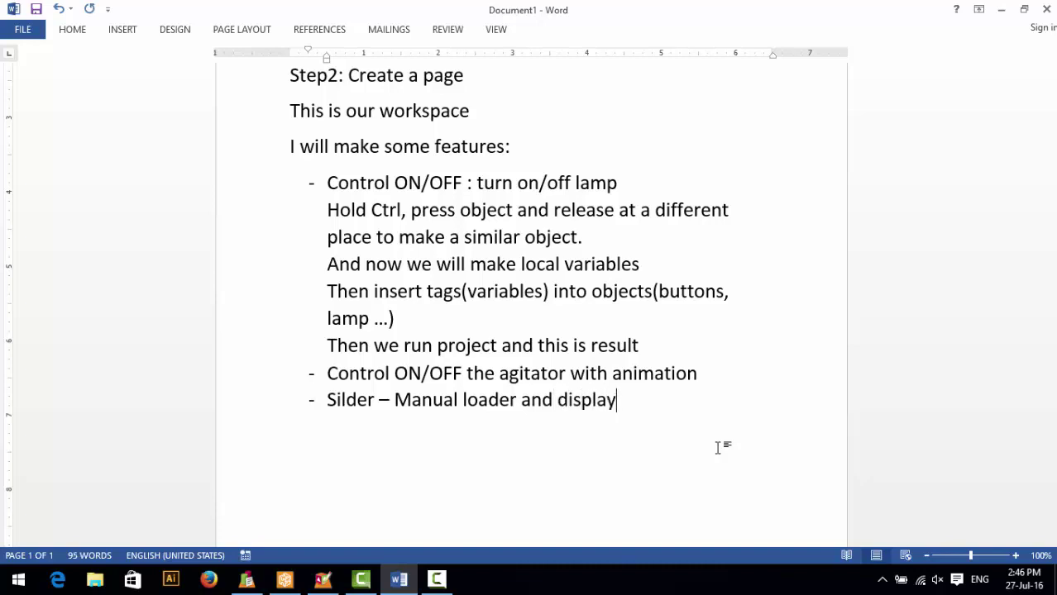
text(number)
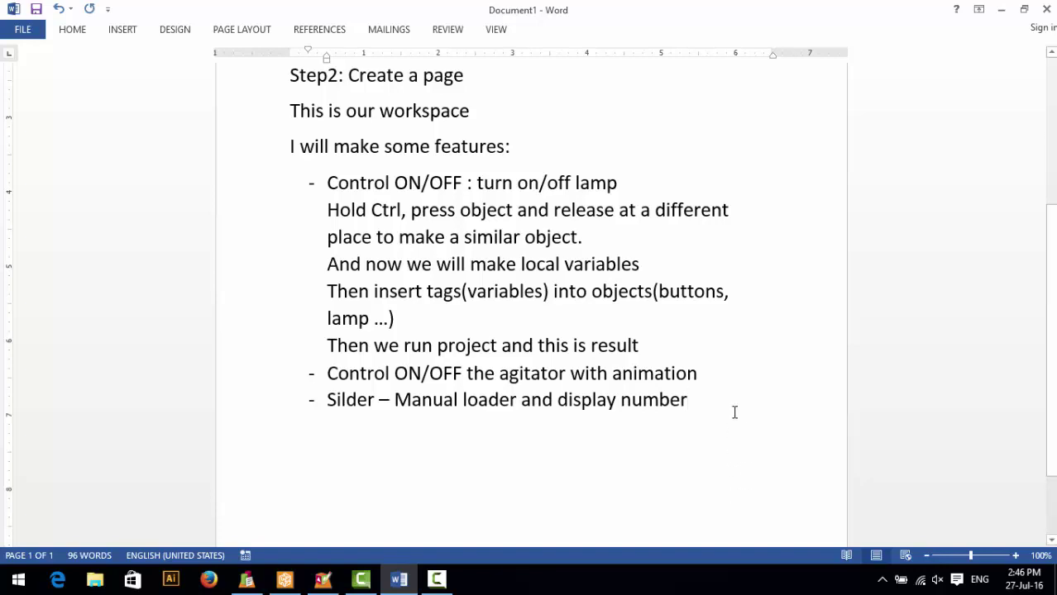
Switch to Citect Graphics Builder and paste the manual_loader1_v genie from the faceplat library onto the page
click(319, 582)
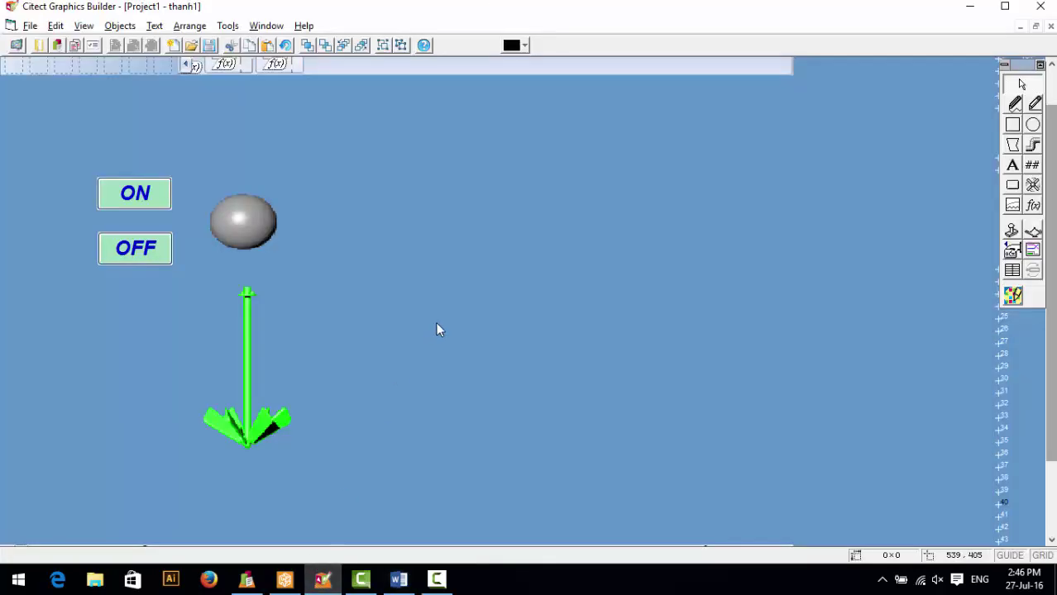
click(1033, 233)
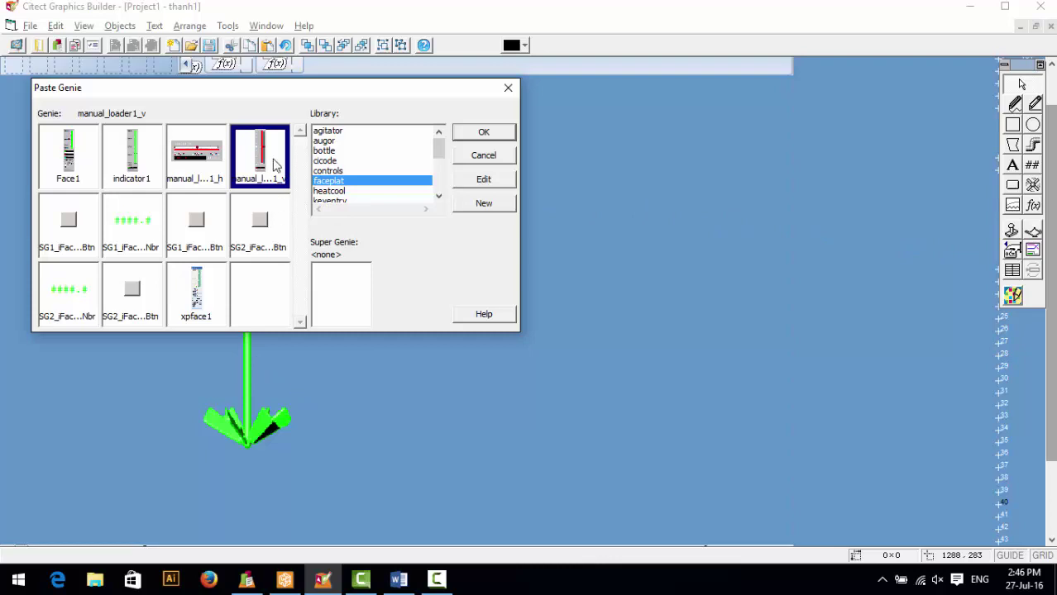
click(502, 137)
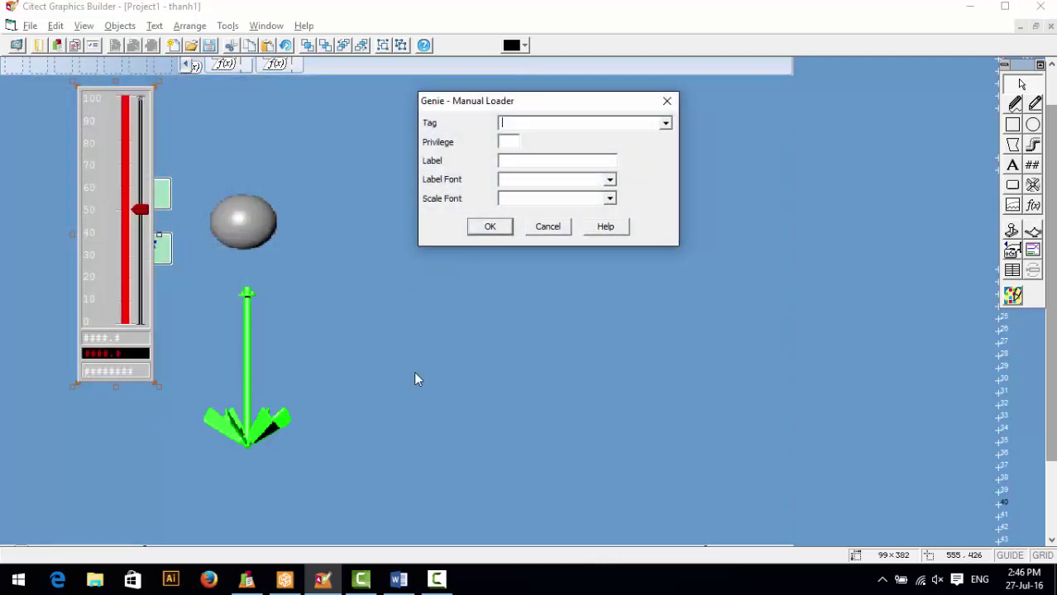
Switch to Word and add the unbulleted line "Choose manual loader in paste genie" under the last list item
click(398, 579)
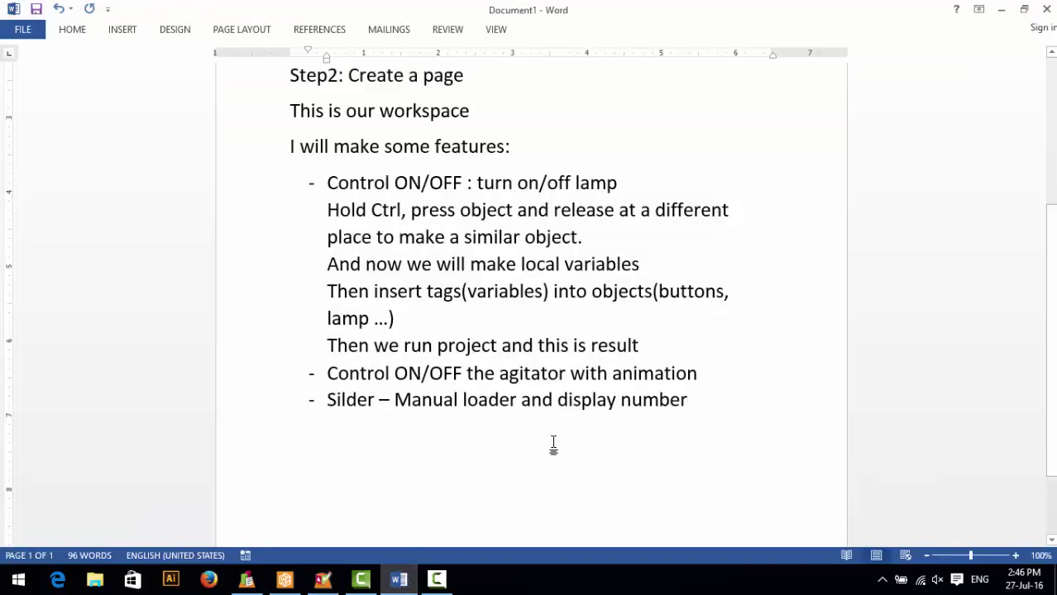
key(Return)
key(BackSpace)
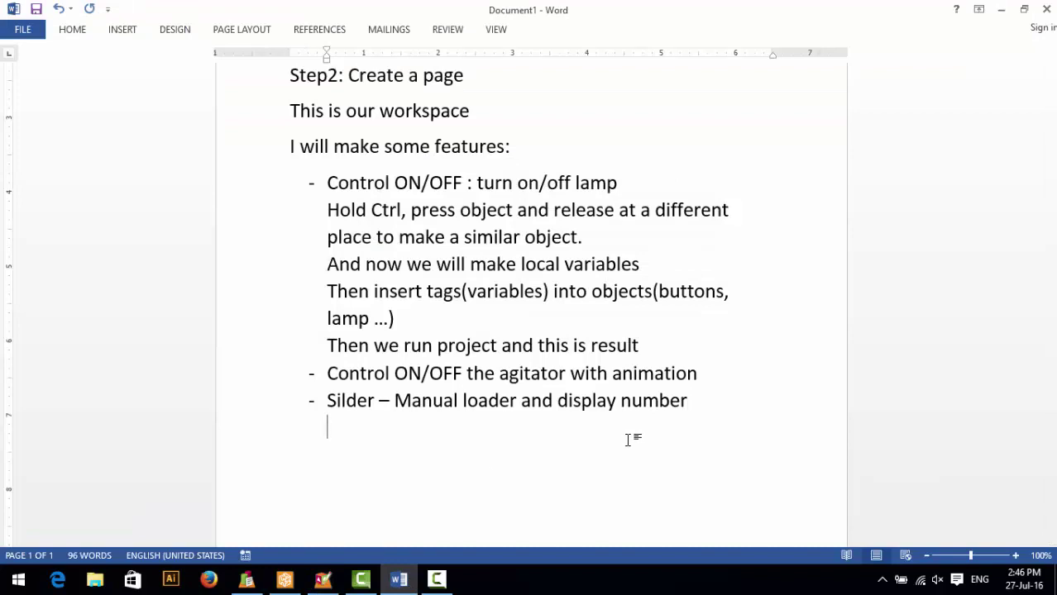
text(choose)
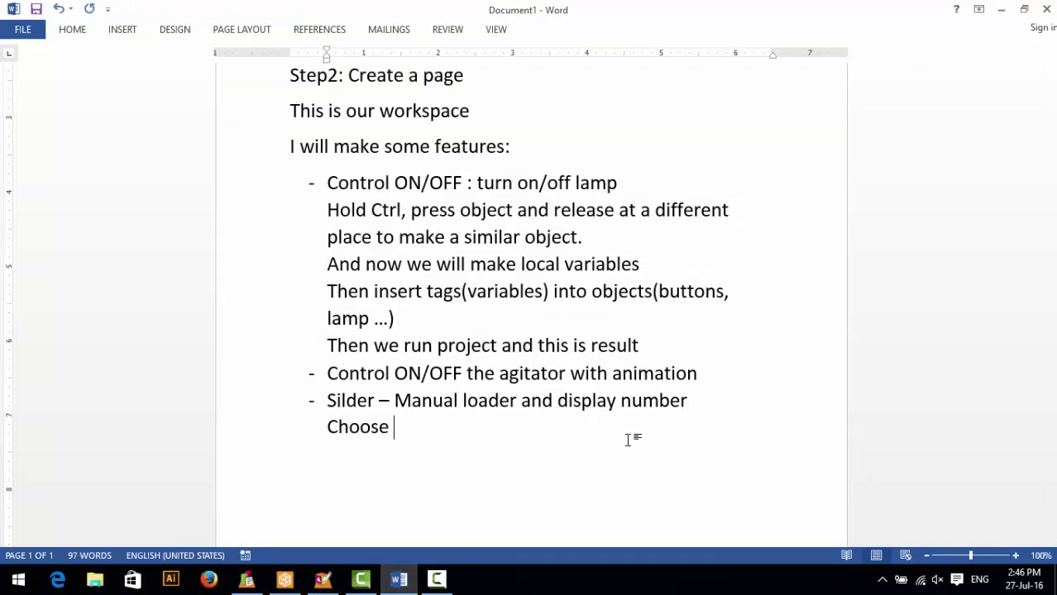
text( manual loade)
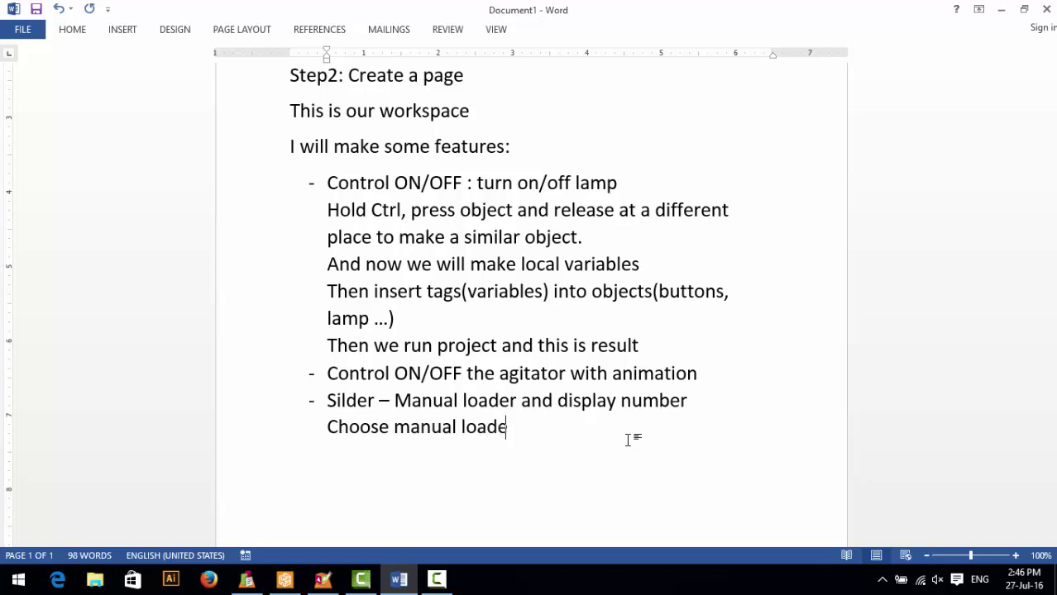
text(r in)
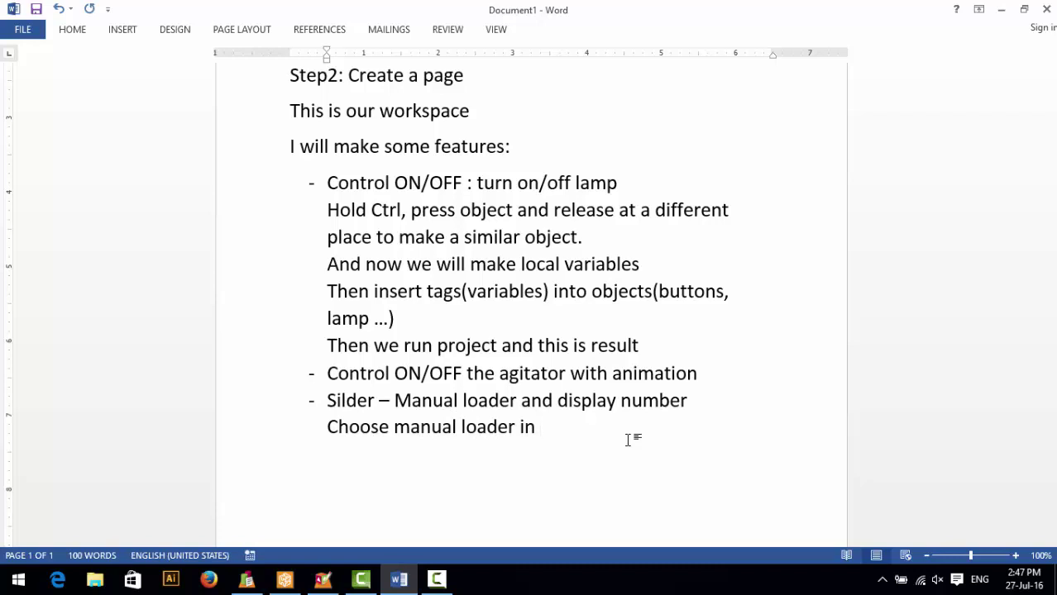
text( paste genie)
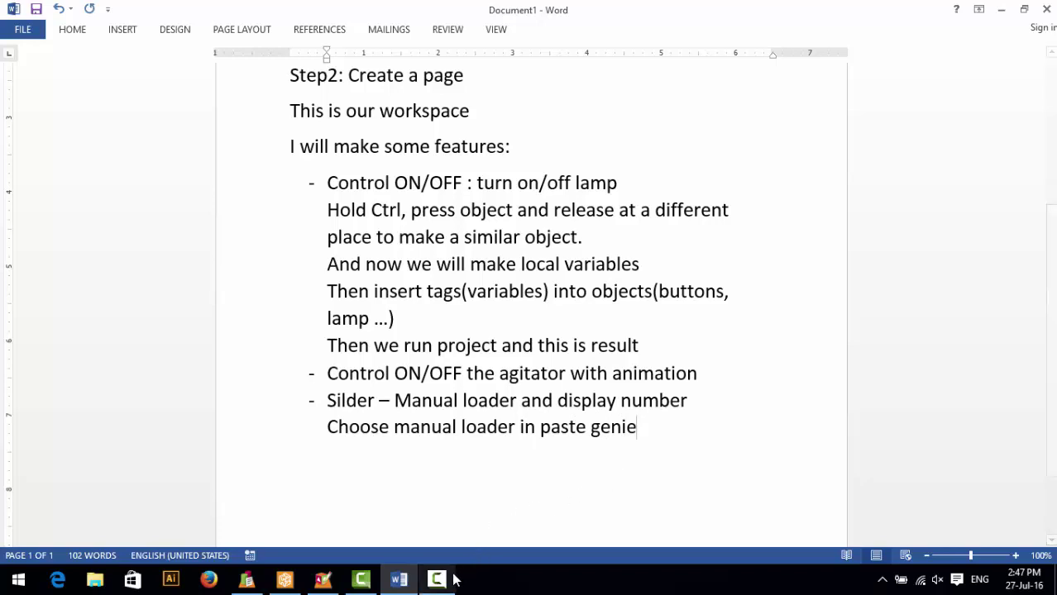
mouse_move(451, 583)
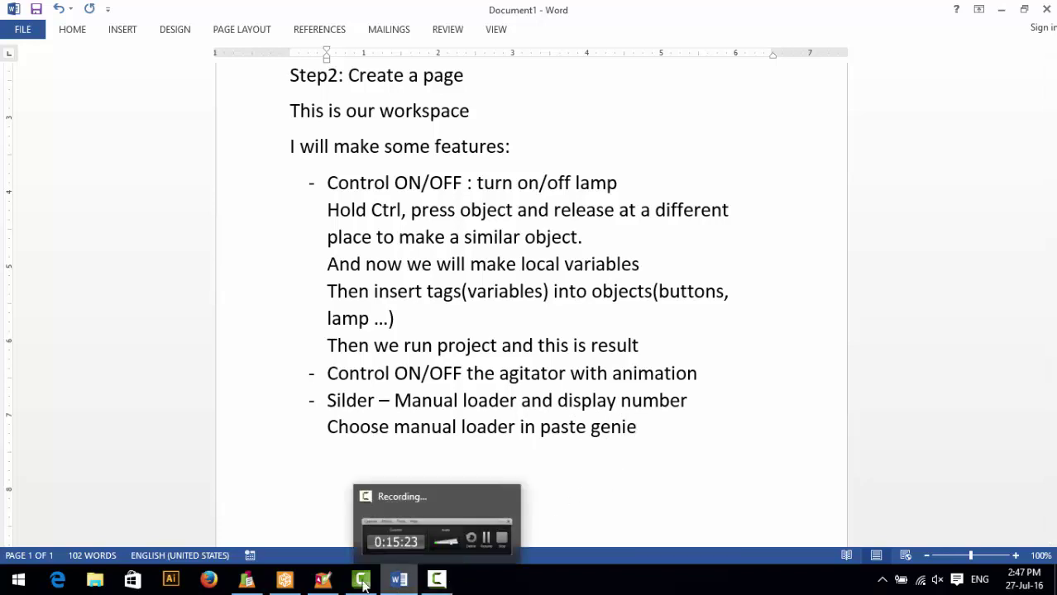
Switch to Citect Graphics Builder, dismiss the Manual Loader genie properties and move the loader into the empty area beside the lamp and agitator
click(323, 580)
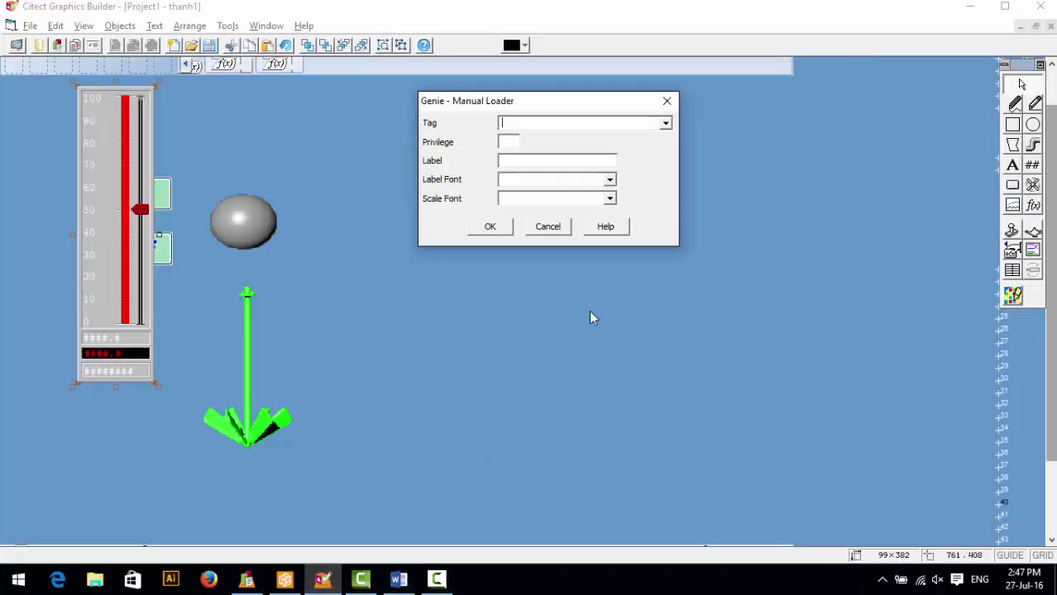
click(548, 226)
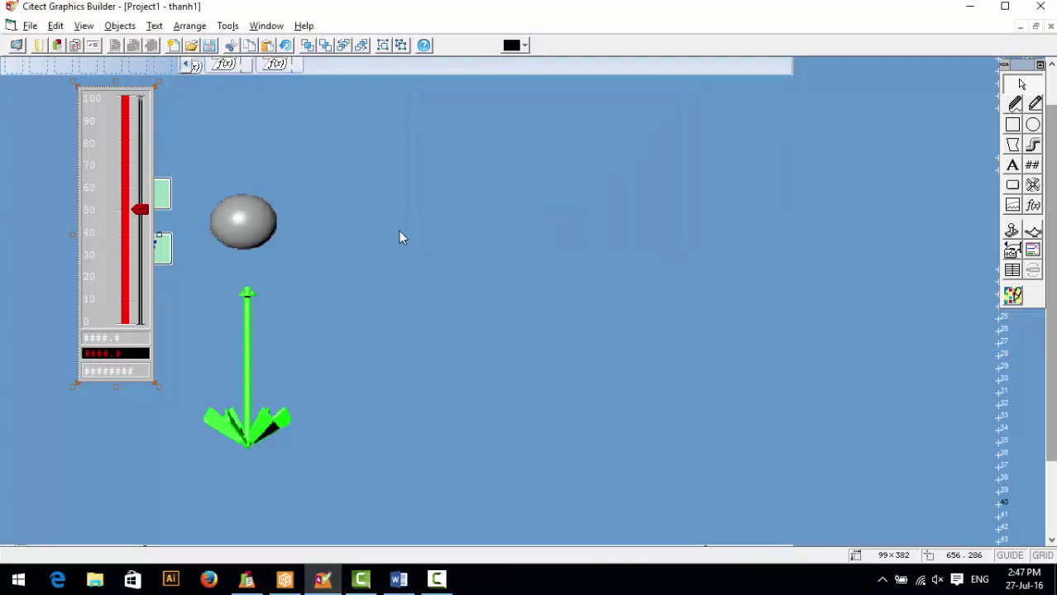
drag(557, 231, 690, 224)
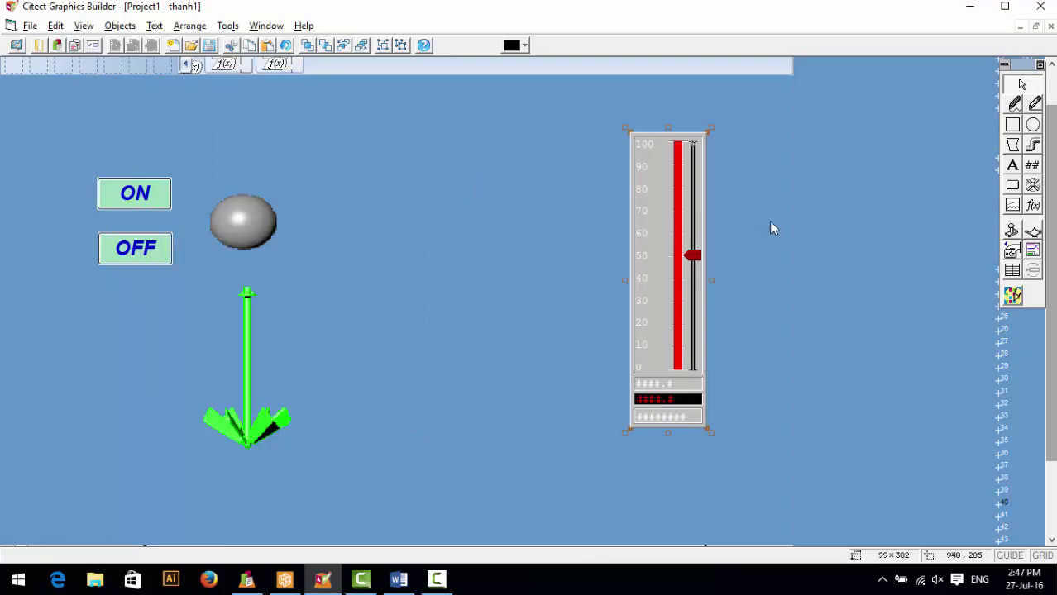
Place a number object on the page between the lamp and the manual loader, keeping the Numeric type and default format
click(1035, 167)
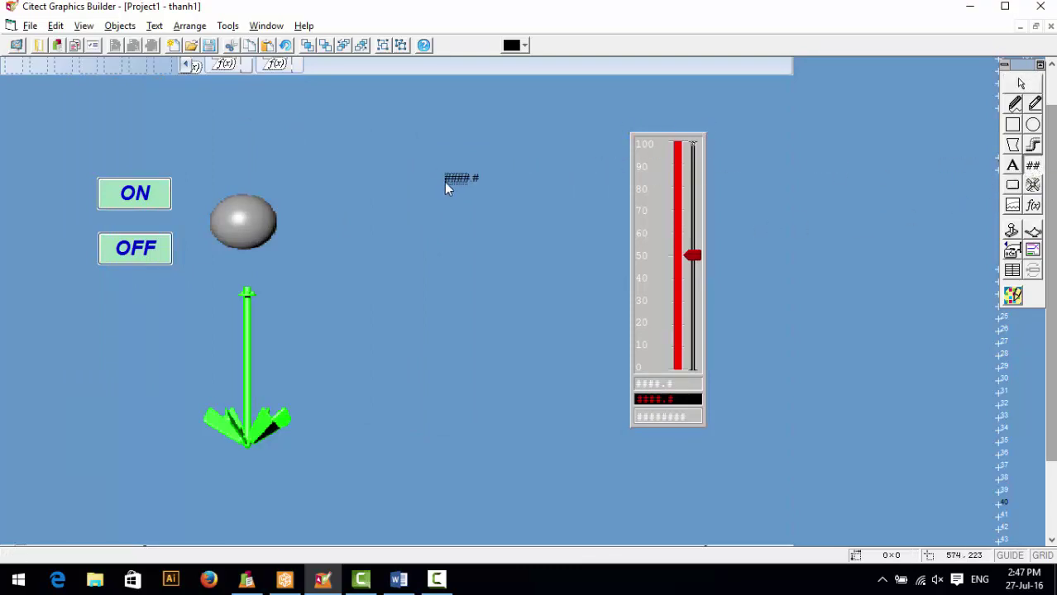
click(446, 192)
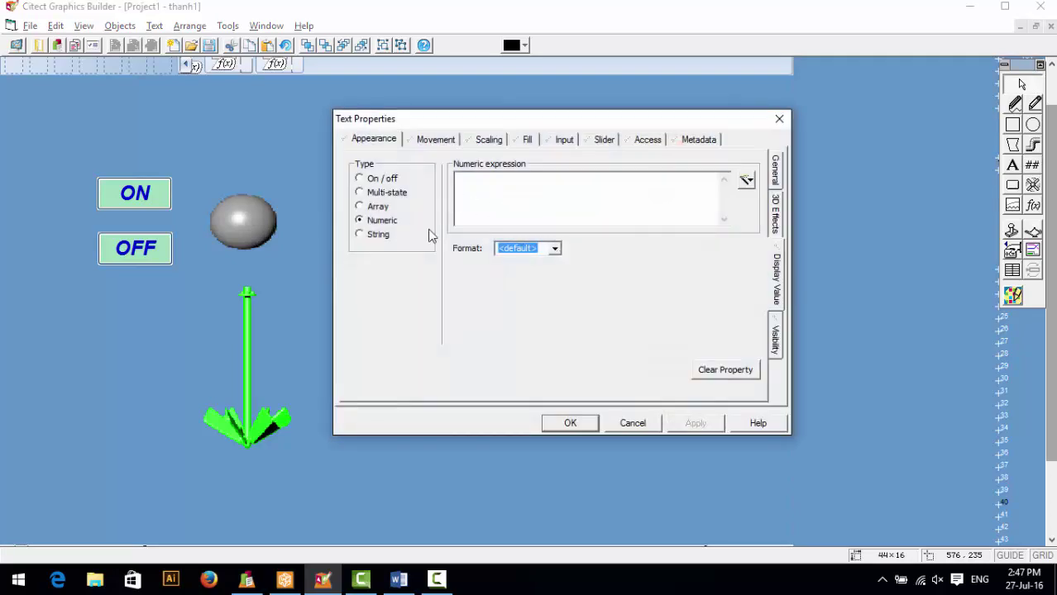
click(568, 423)
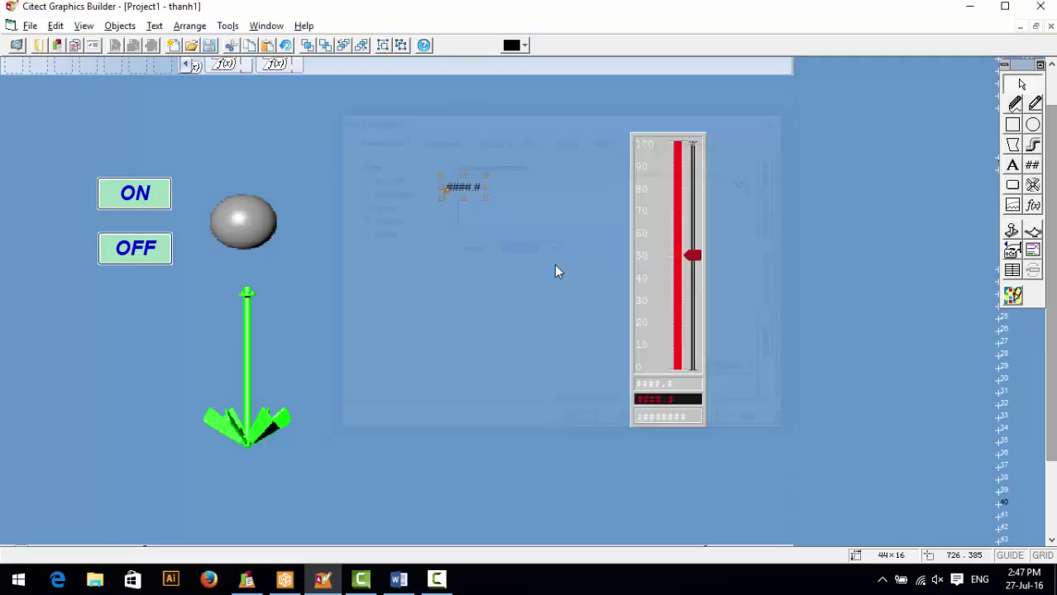
Enlarge the number object to about 144×49 and position it directly above the manual loader
drag(486, 199, 504, 222)
drag(521, 225, 518, 226)
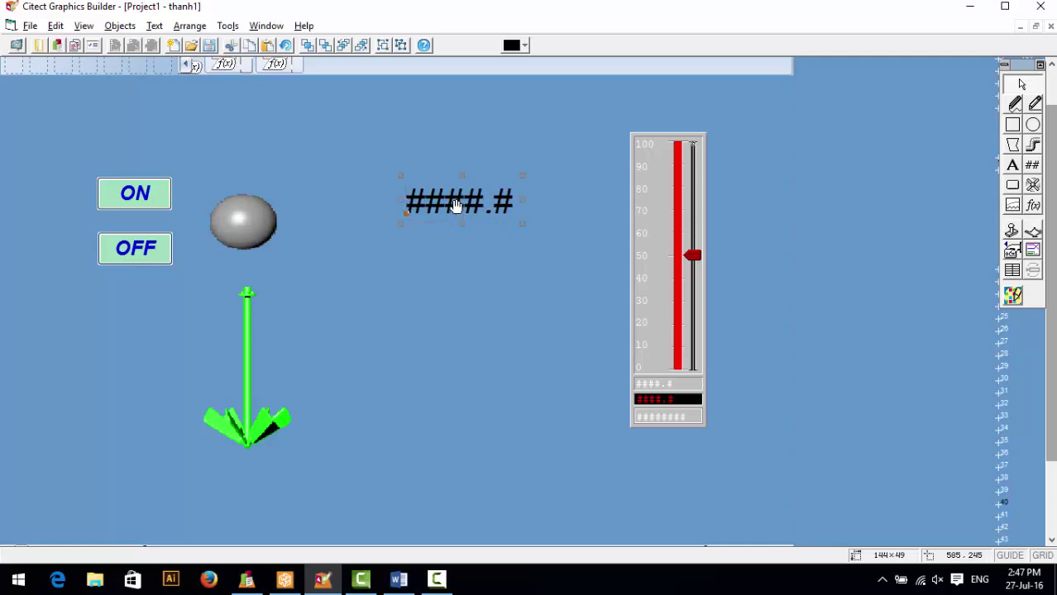
drag(458, 202, 663, 108)
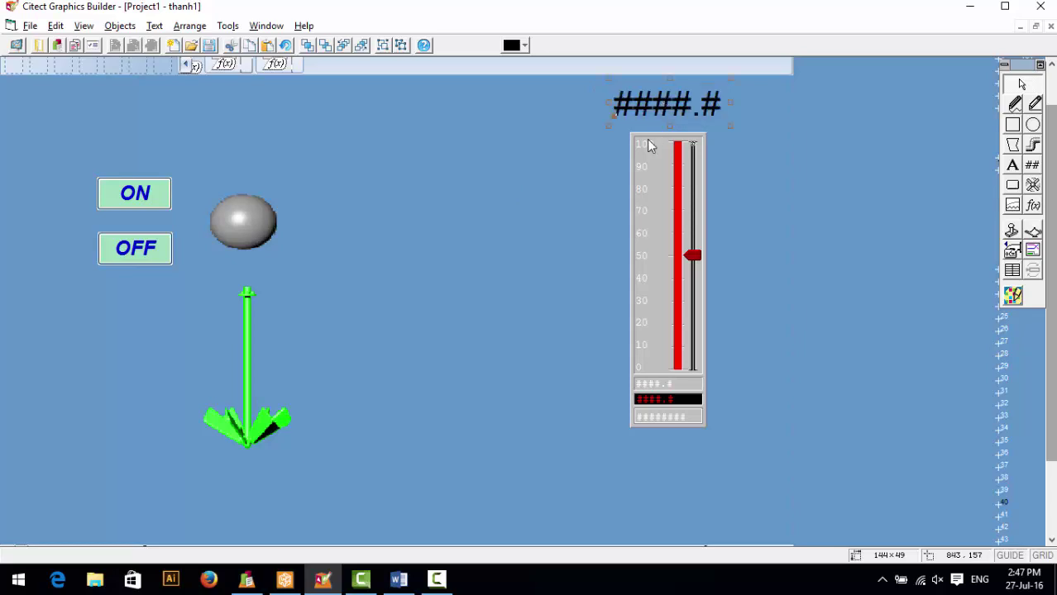
click(559, 207)
Switch to Word and add the line "Make variable for manual loader" under the paste genie note
click(398, 580)
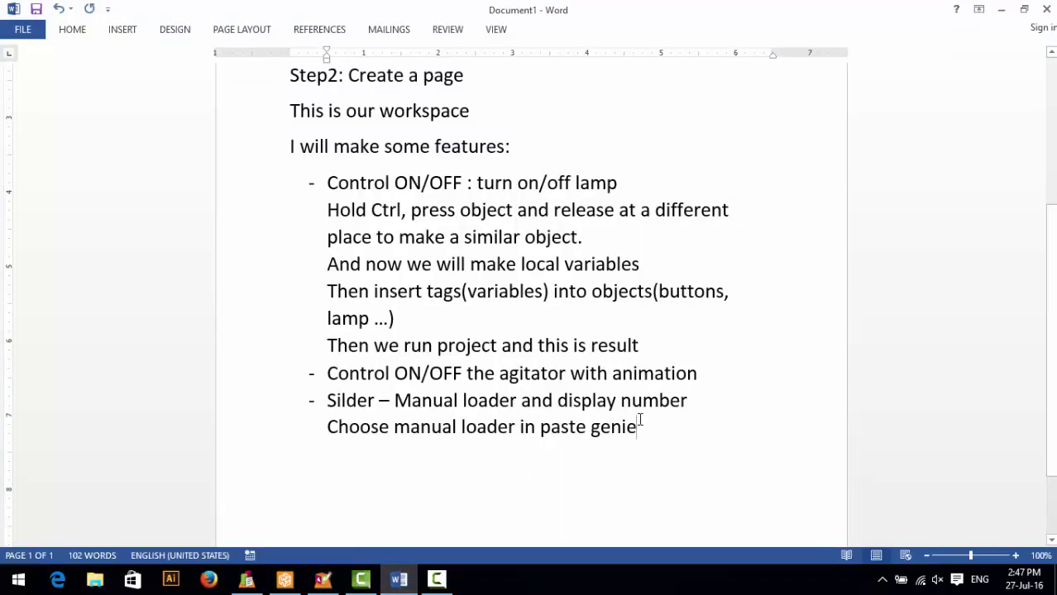
key(Return)
text(c)
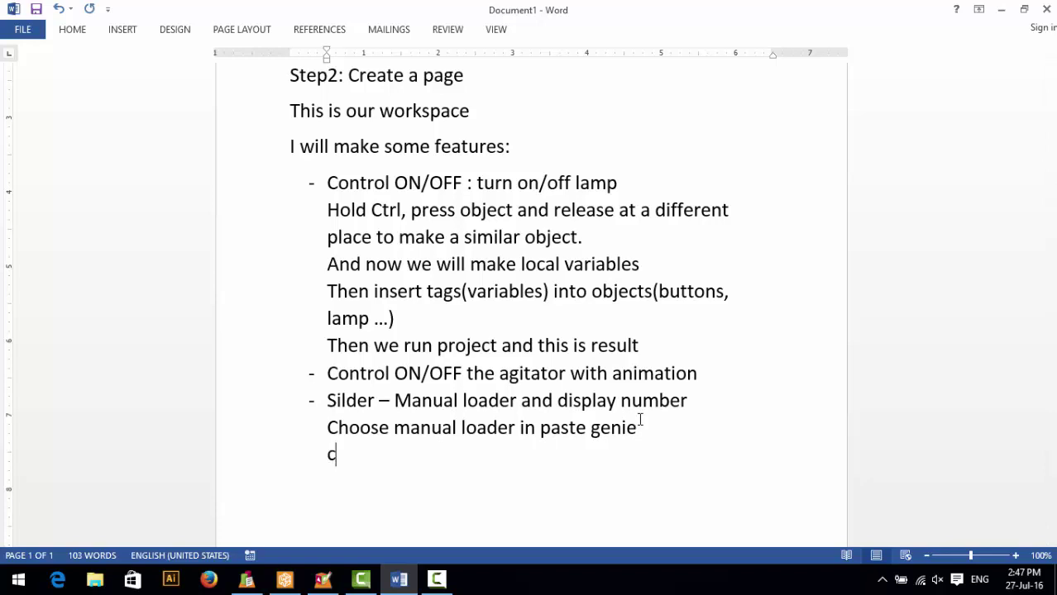
key(BackSpace)
text(make varia)
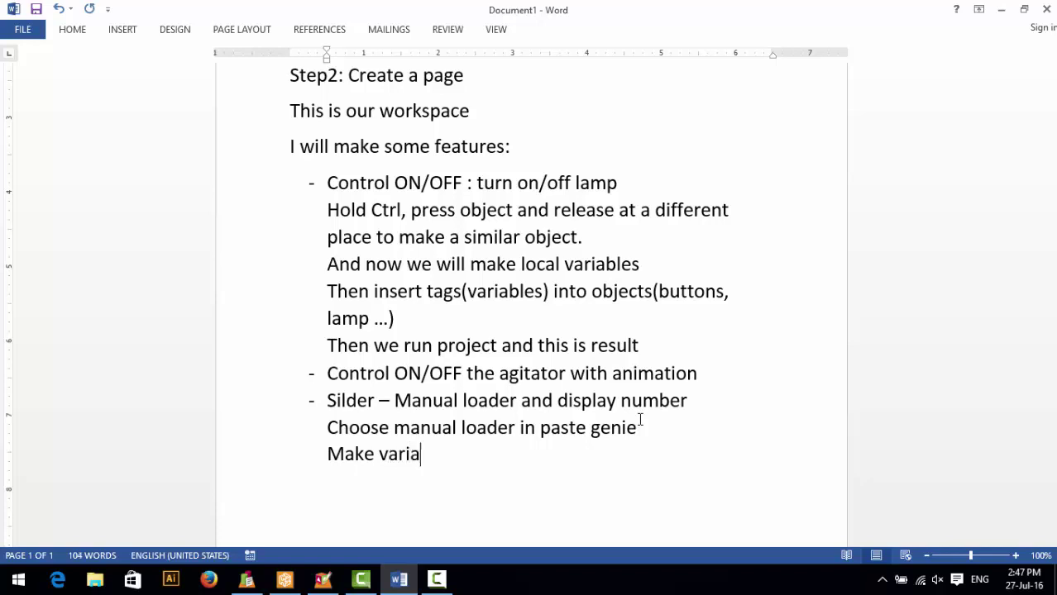
text(ble for)
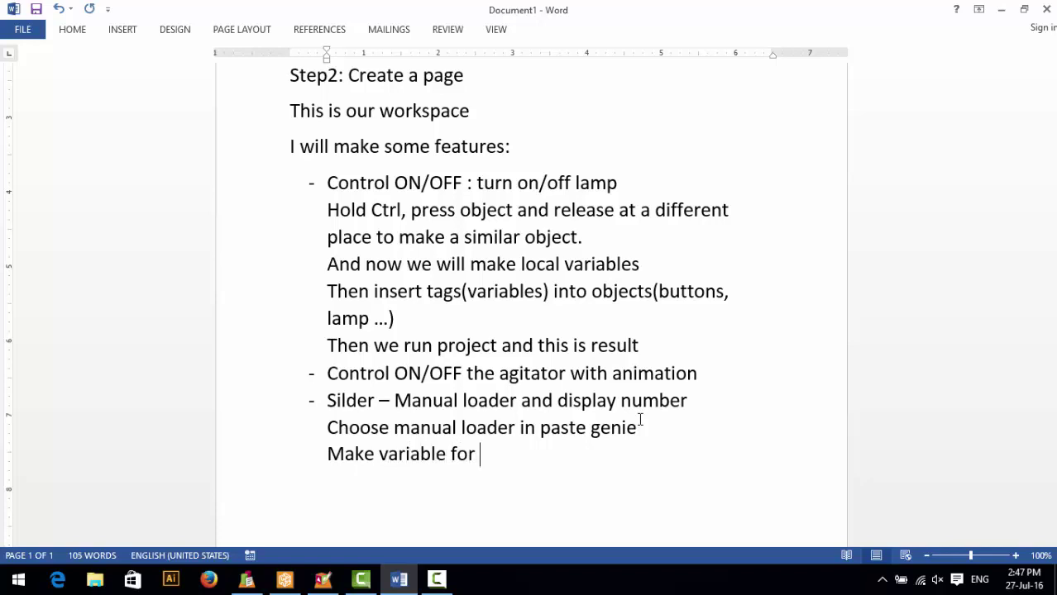
text( manual)
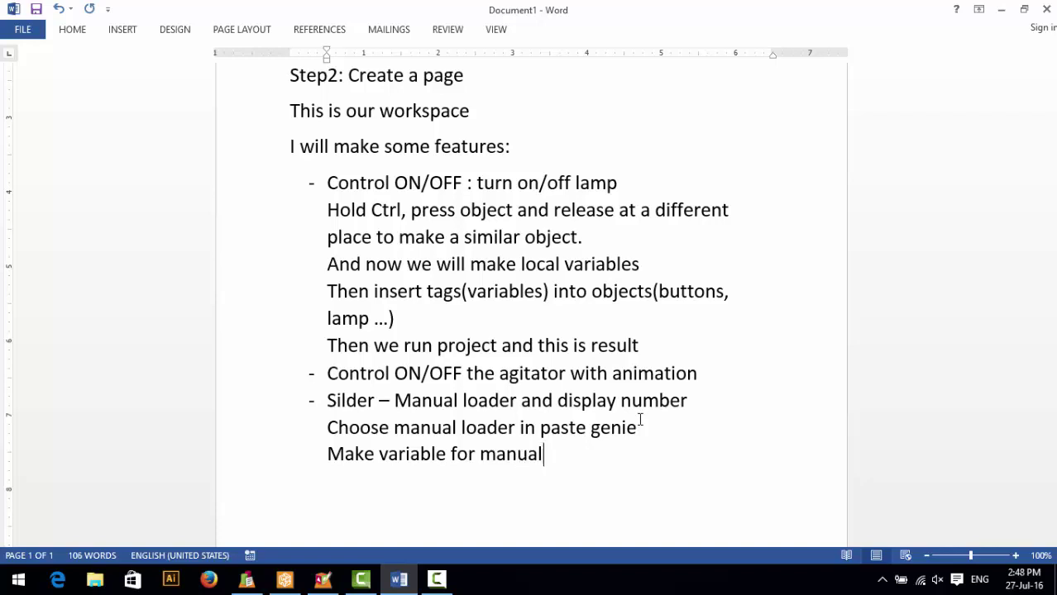
text( loader)
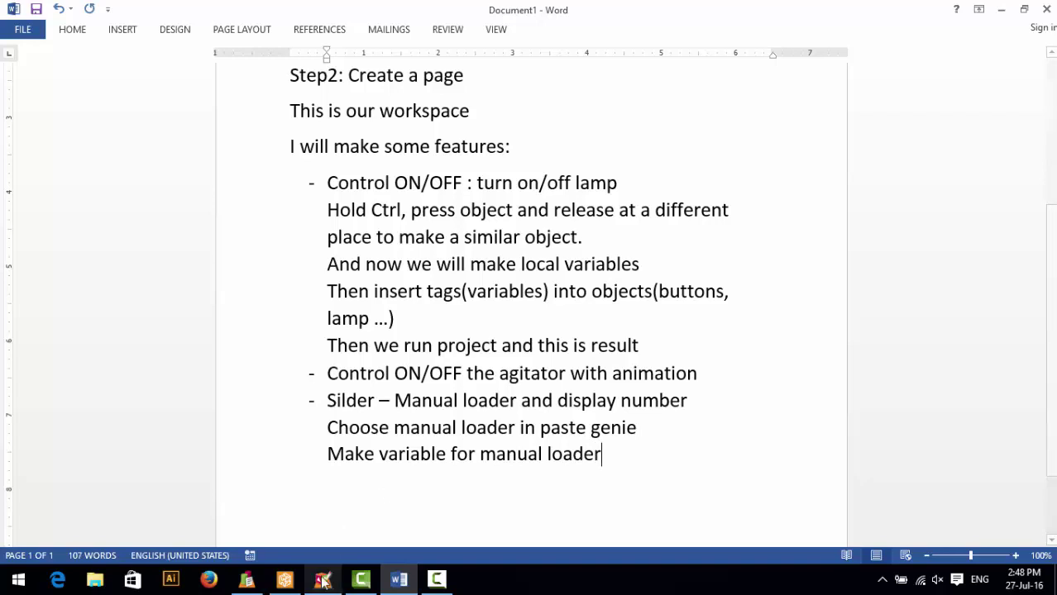
Switch to Citect Explorer, open Project1's local variables and enter LEVEL as an INT with zero scale 0 and full scale 1000
click(294, 582)
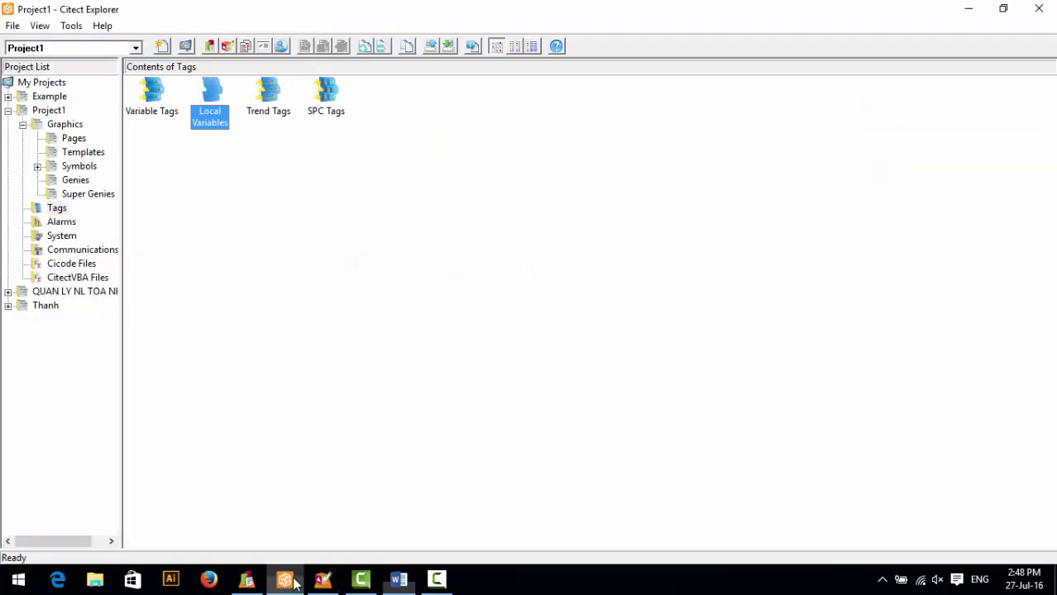
double_click(210, 101)
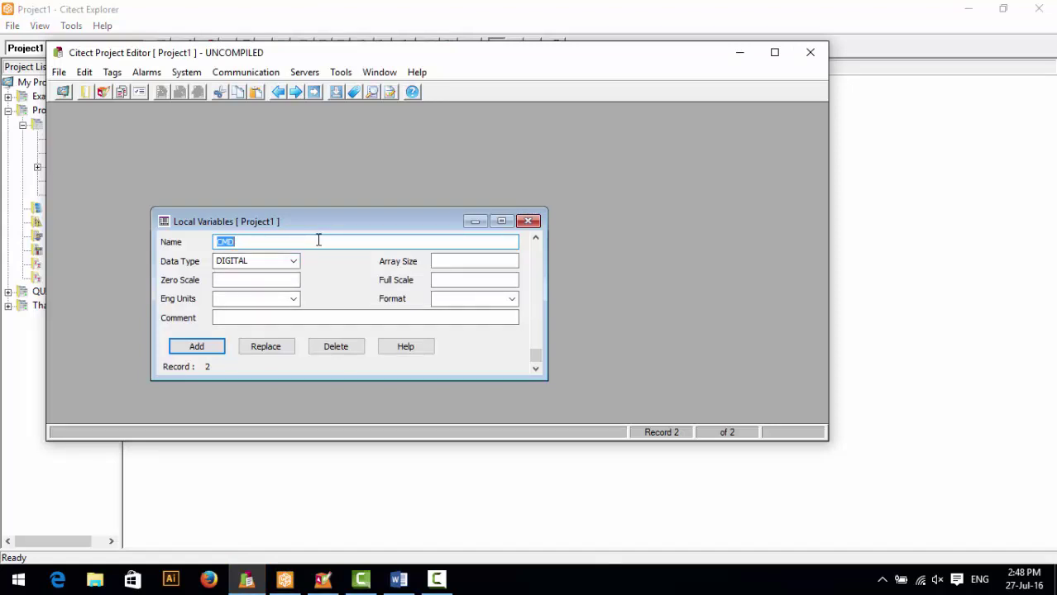
text(LEVEL)
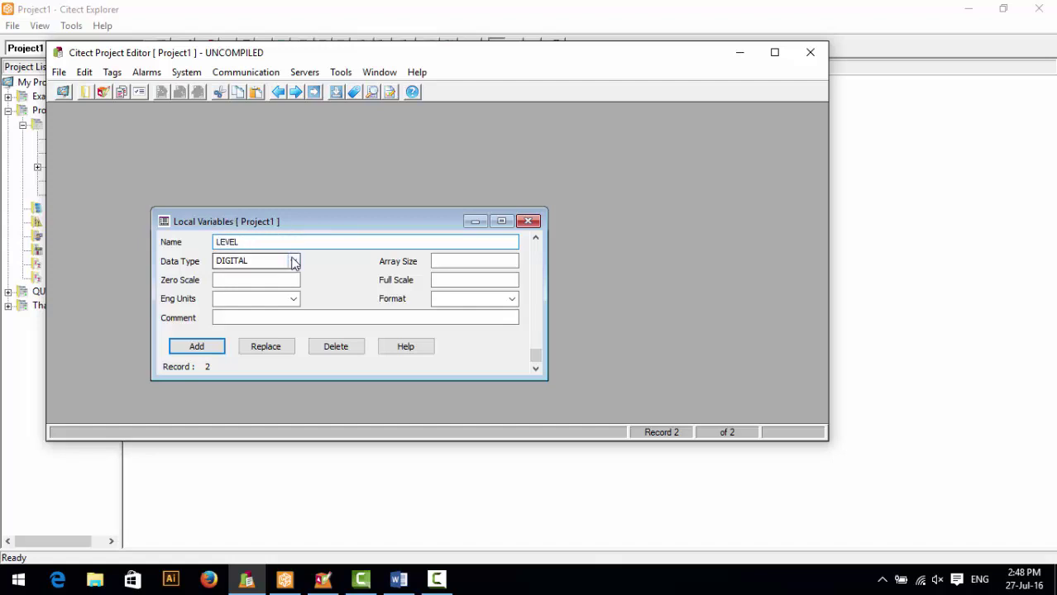
click(293, 262)
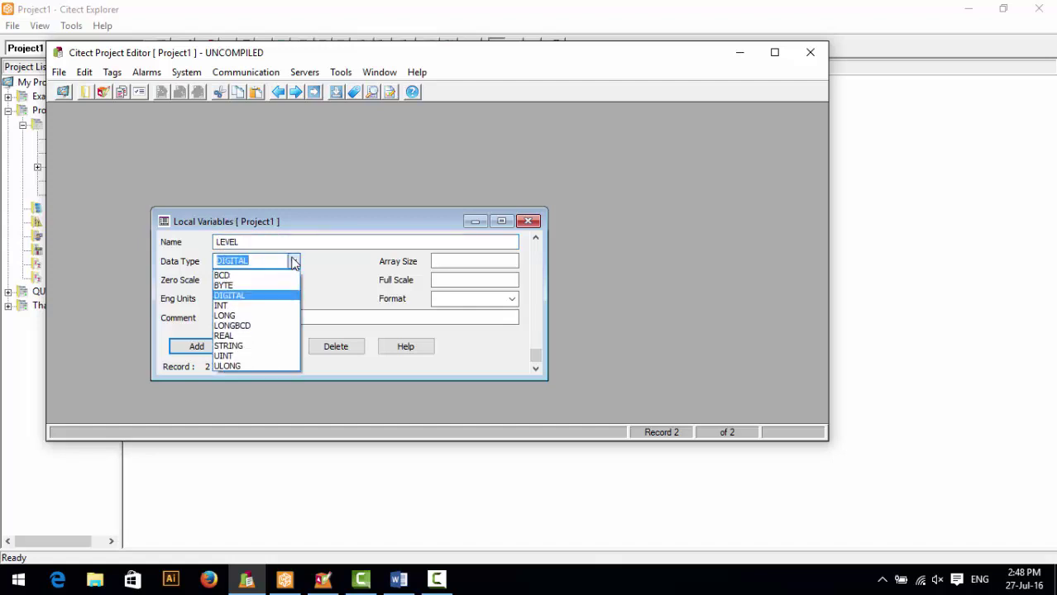
click(281, 305)
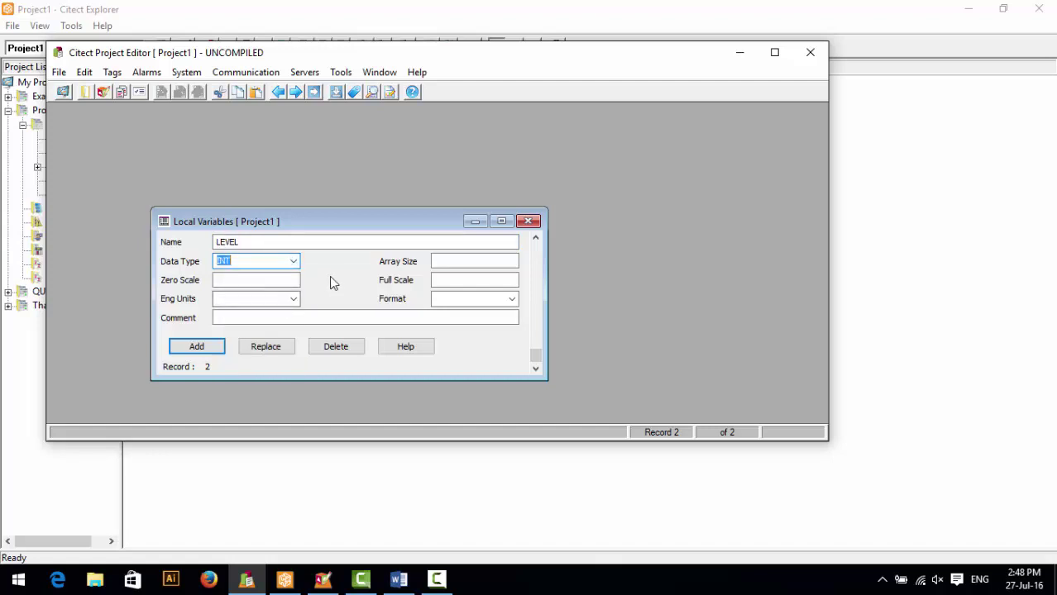
click(292, 280)
text(0)
click(448, 283)
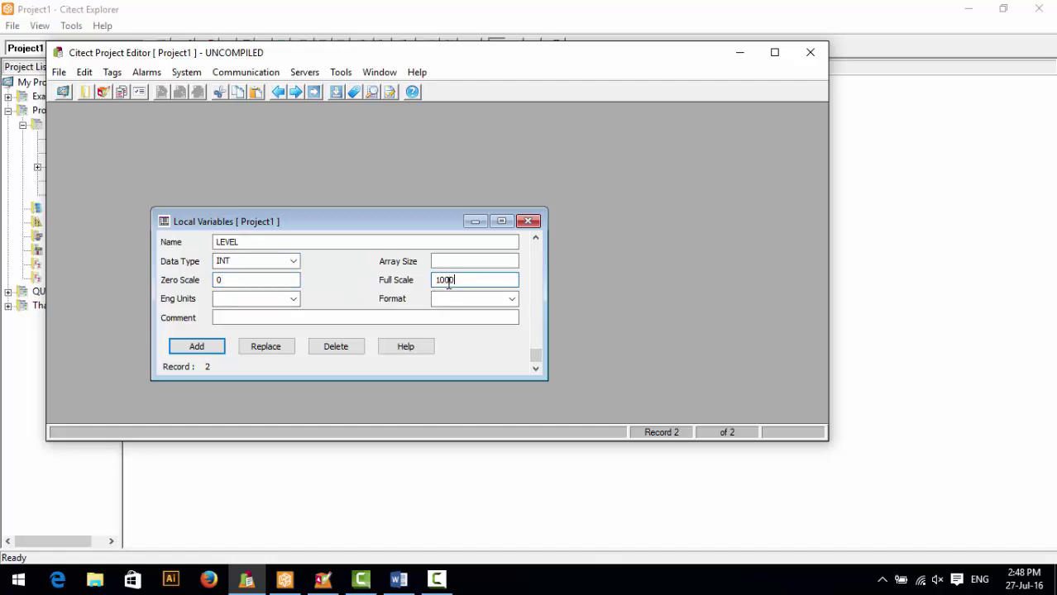
Set the LEVEL variable's engineering units to litres and its format to ####, and add it as a new record
click(293, 299)
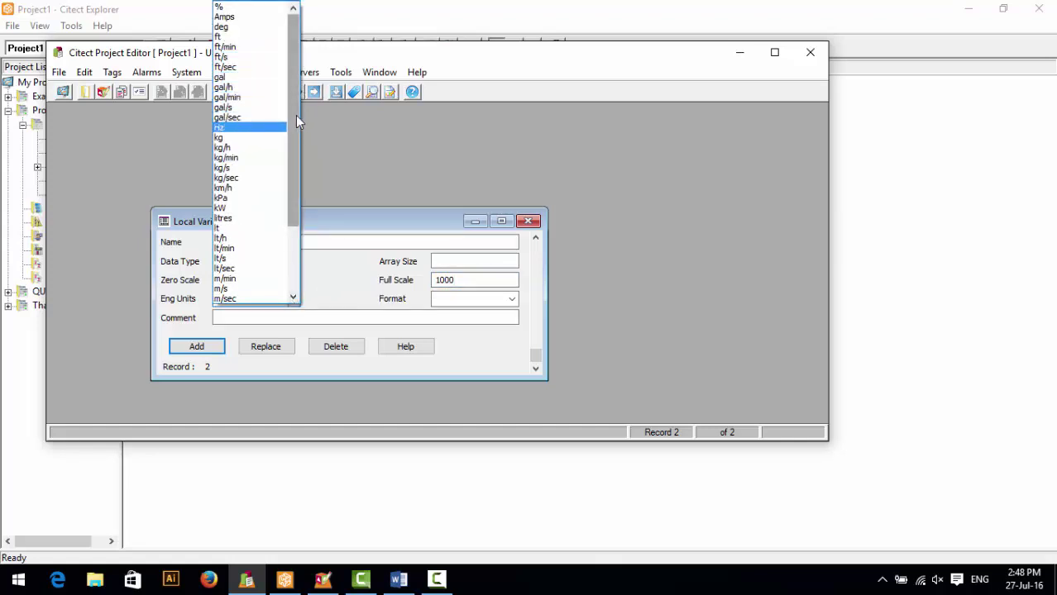
drag(290, 114, 290, 134)
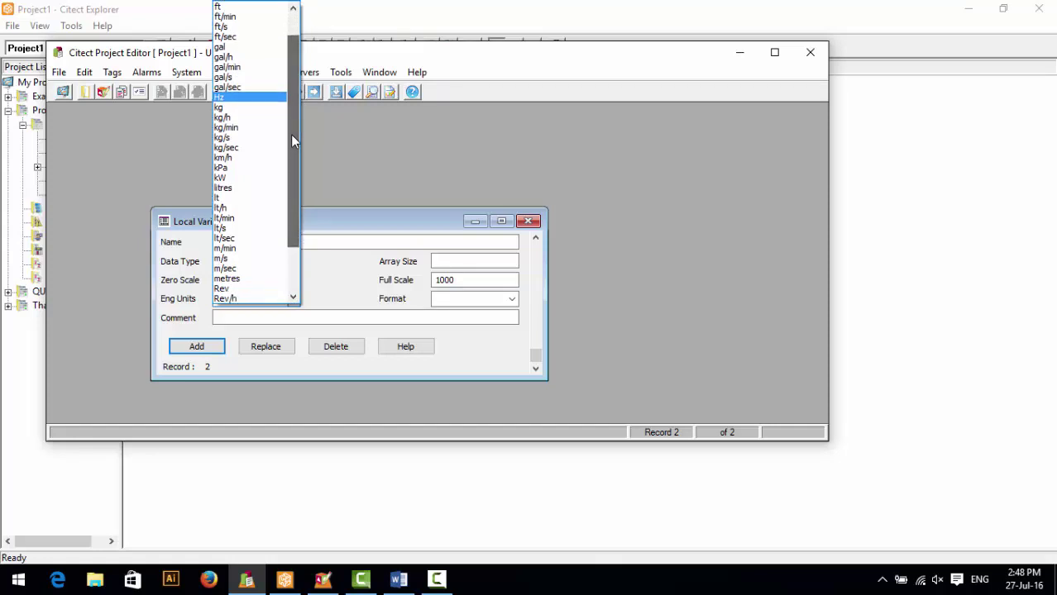
click(259, 189)
click(511, 299)
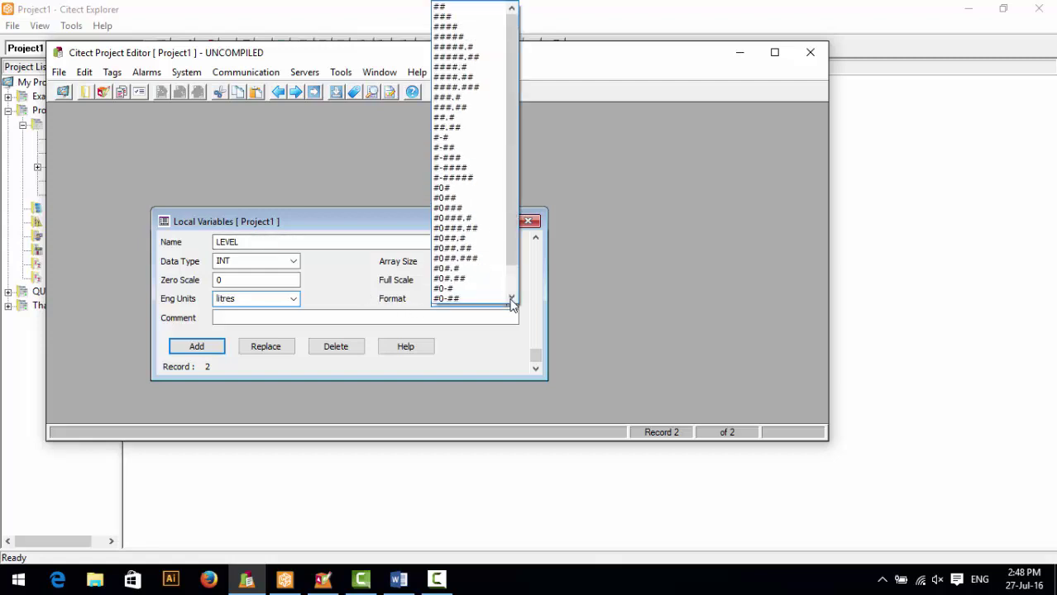
click(469, 28)
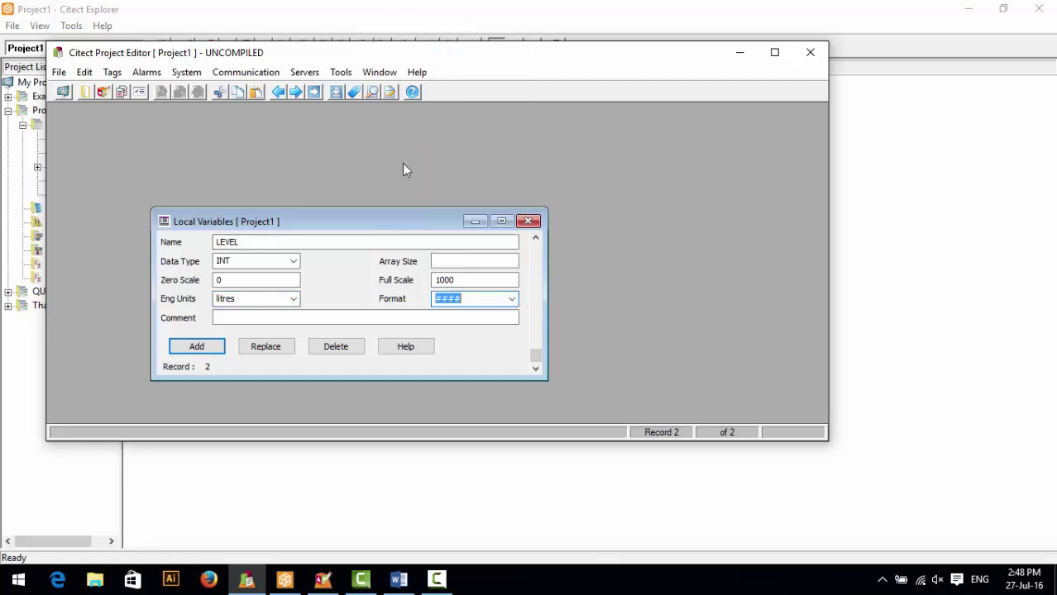
click(197, 347)
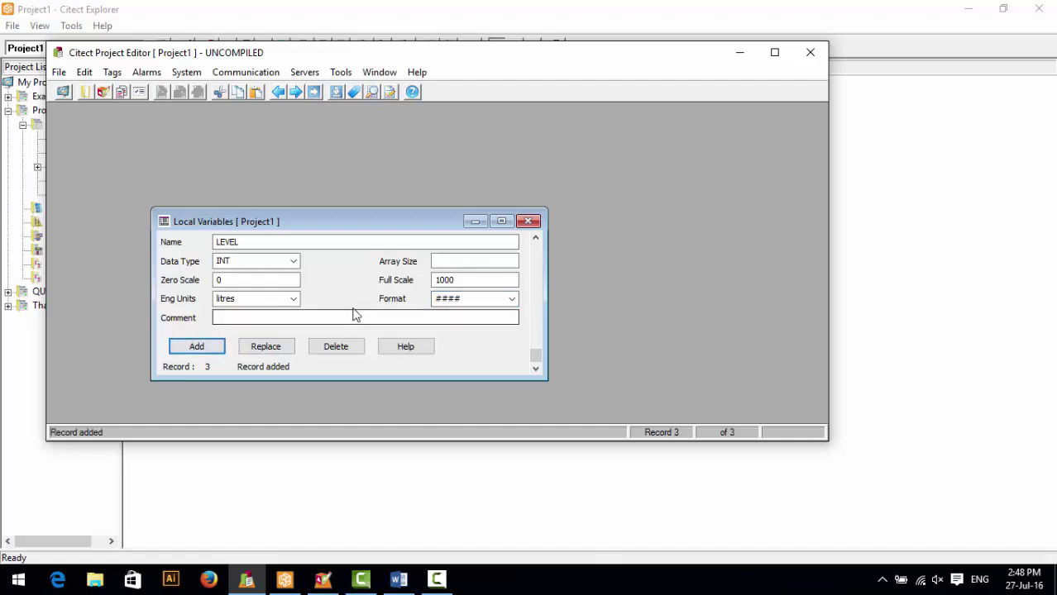
scroll(354, 314, up, 2)
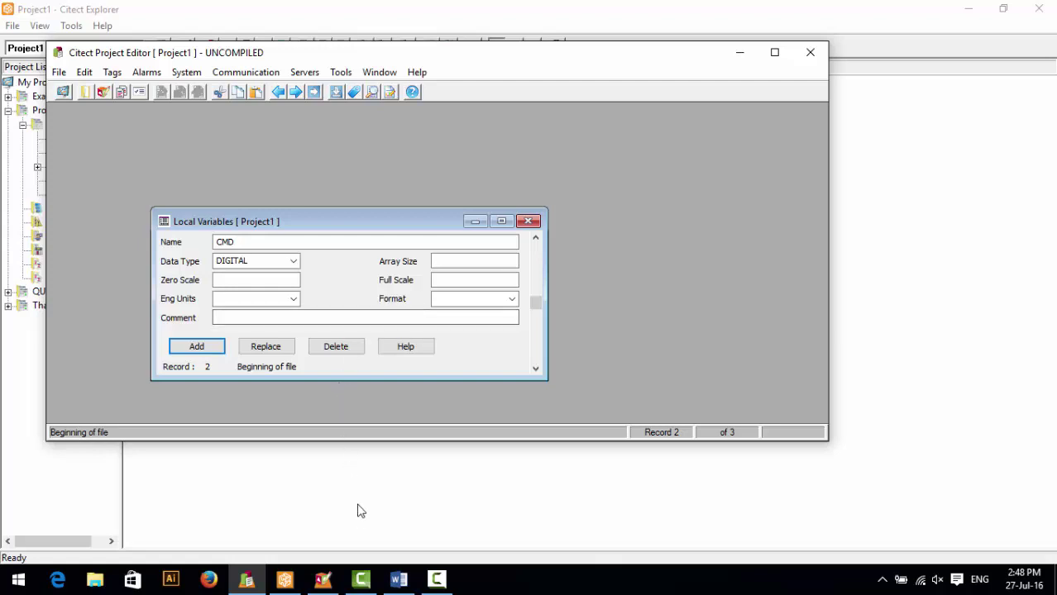
Switch to Word and add the line "Insert tag" under the note about making the manual loader variable
click(323, 578)
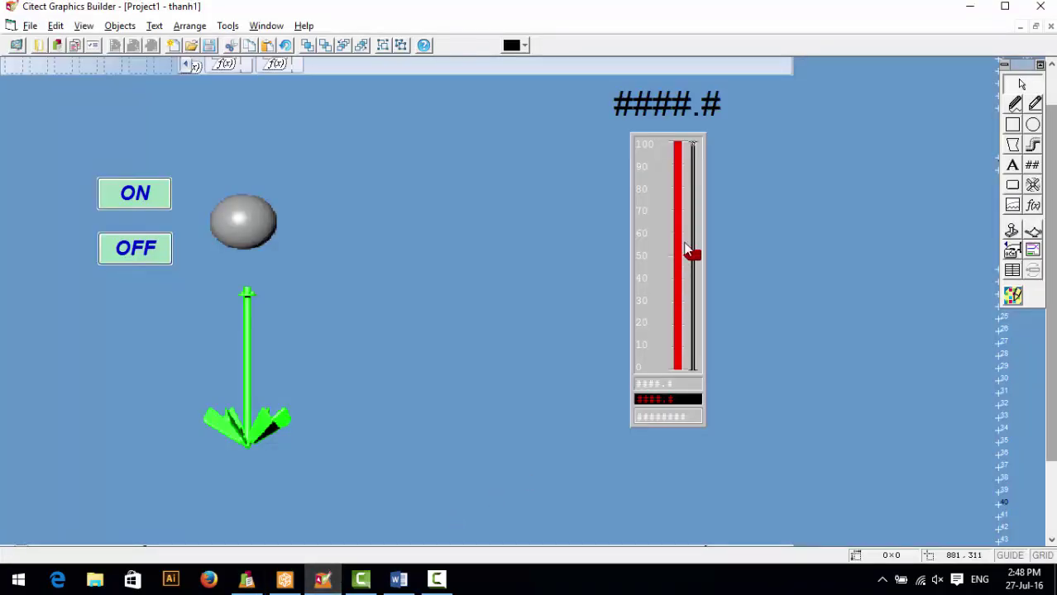
click(686, 246)
click(398, 578)
key(Return)
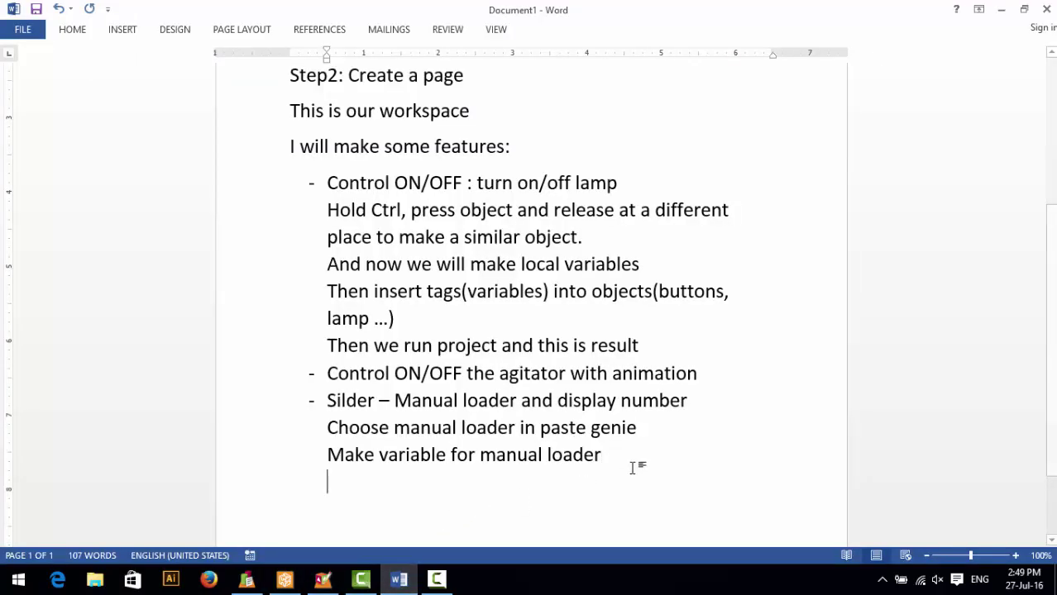
text(ADD)
key(BackSpace)
key(BackSpace)
key(BackSpace)
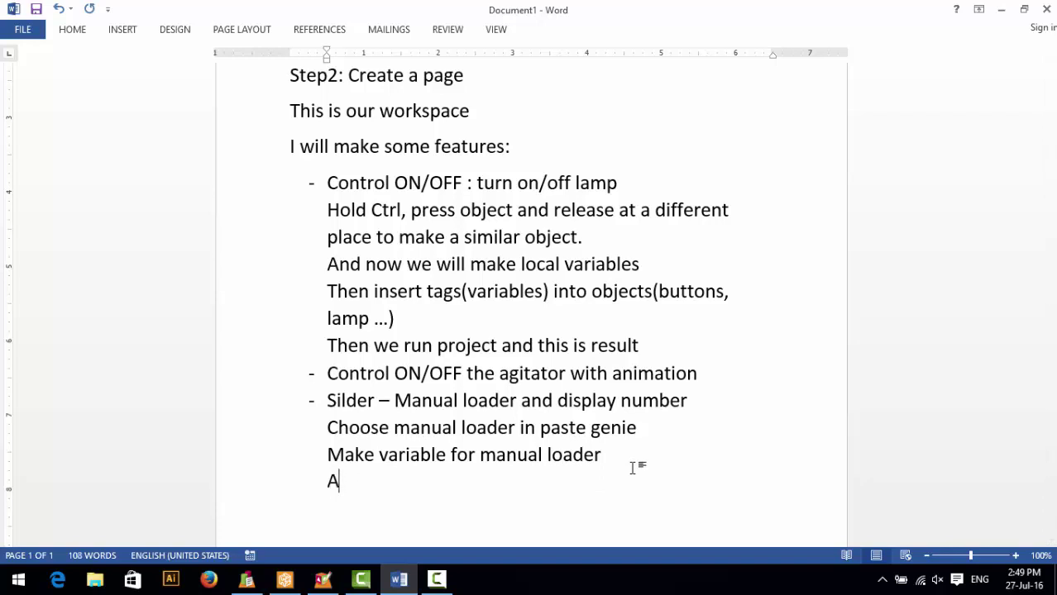
text(insert tag)
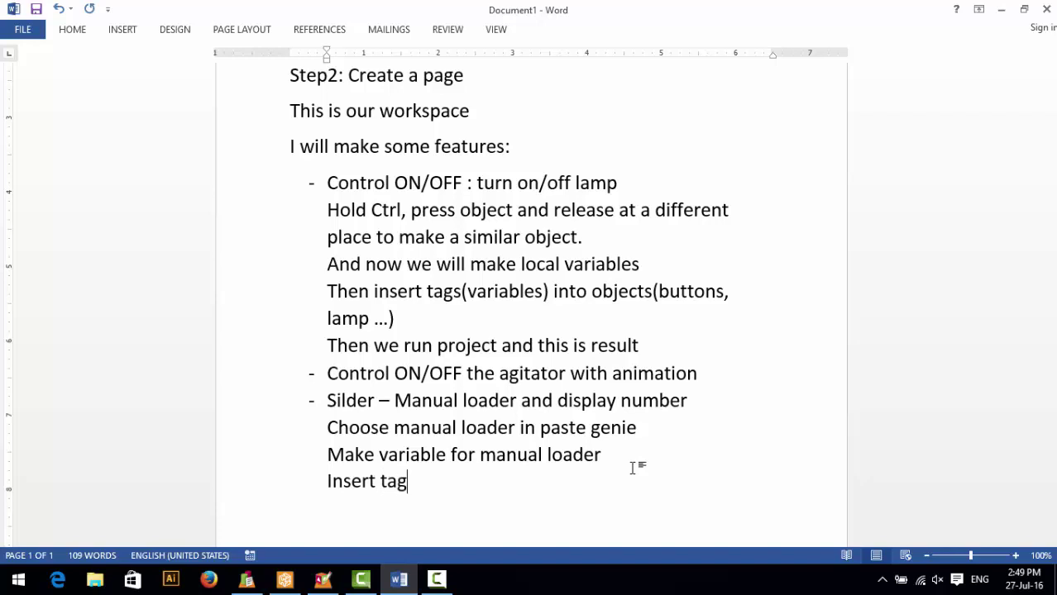
Switch to Citect Graphics Builder and assign the tag LEVEL to the manual loader genie
click(323, 580)
double_click(671, 247)
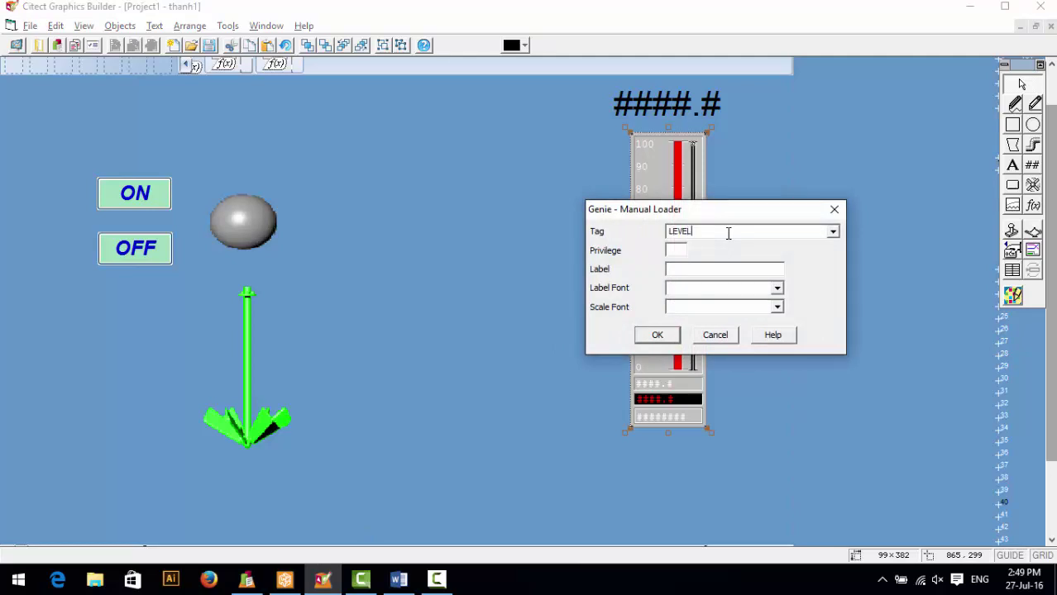
click(671, 334)
Set the numeric expression of the number display above the manual loader to the tag LEVEL
click(688, 105)
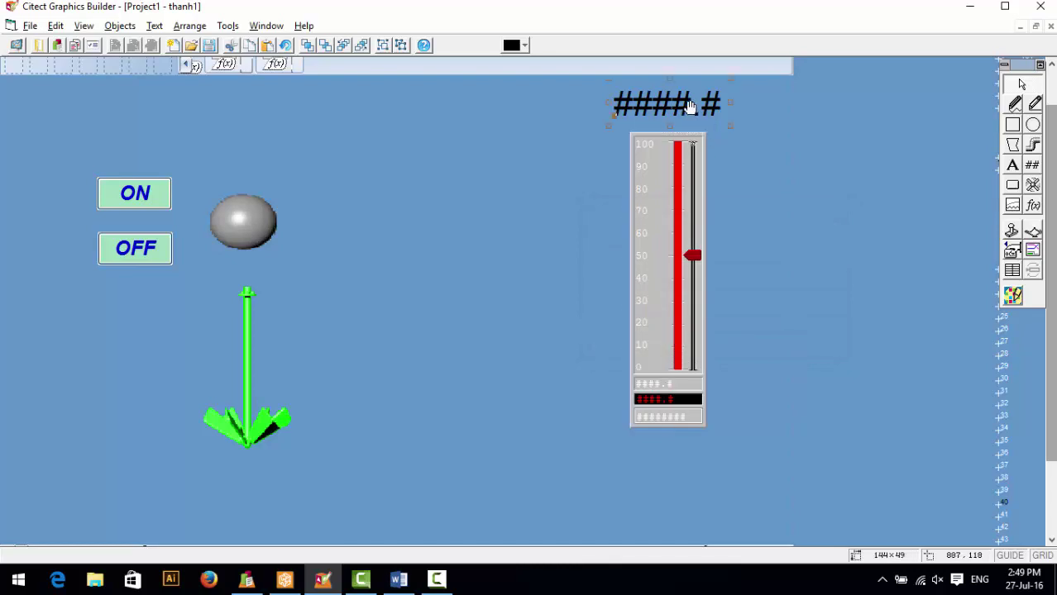
double_click(689, 102)
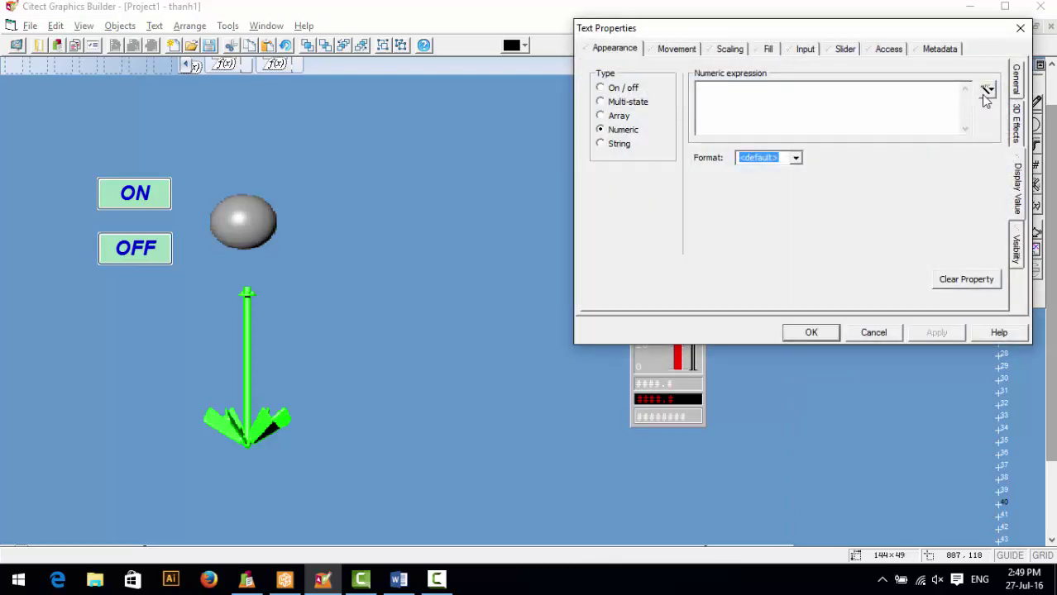
click(986, 93)
click(982, 109)
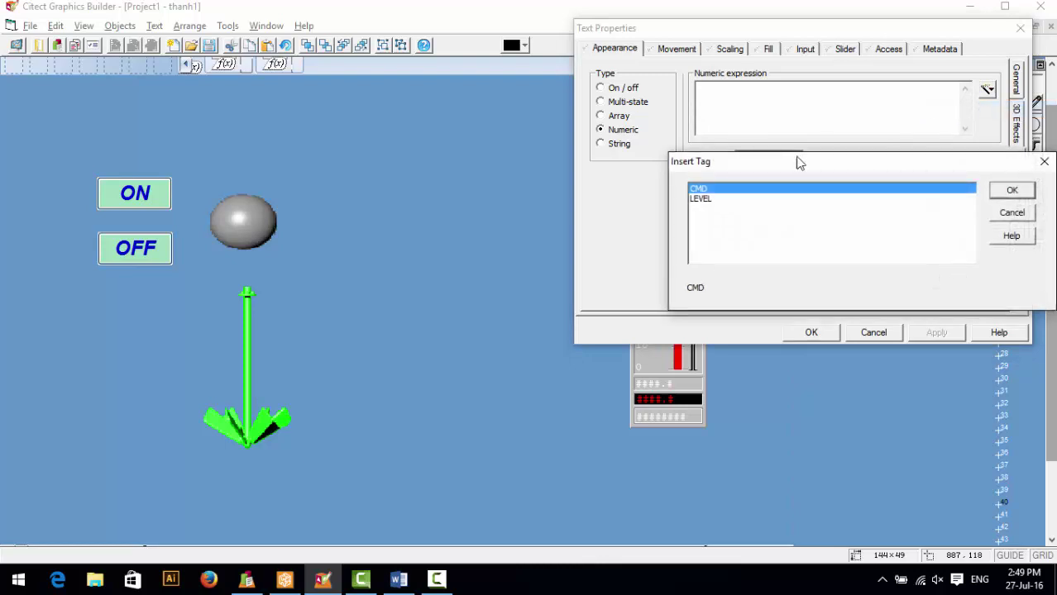
click(717, 200)
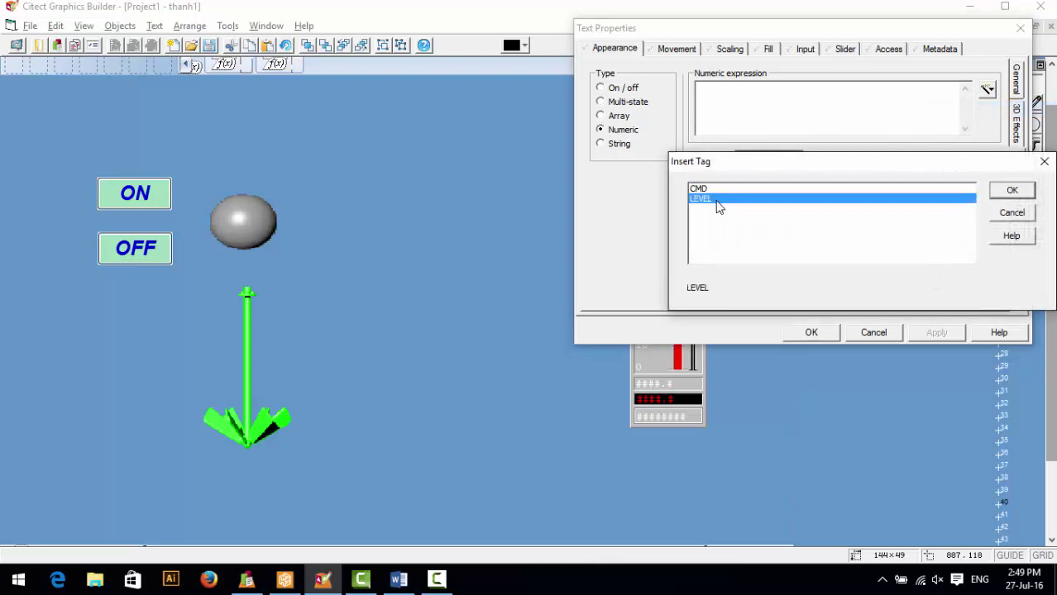
click(1011, 191)
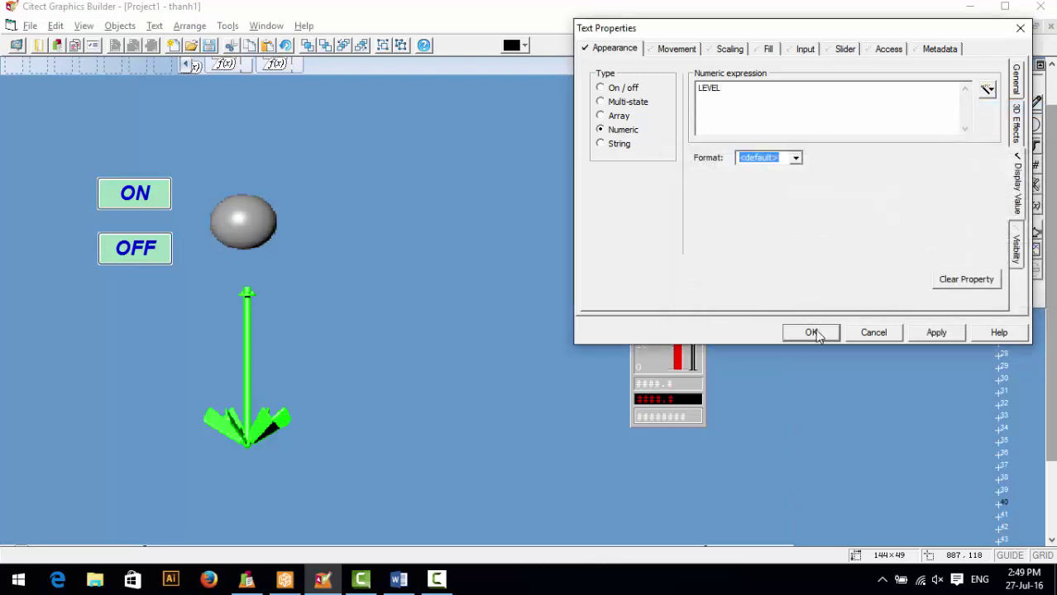
click(812, 333)
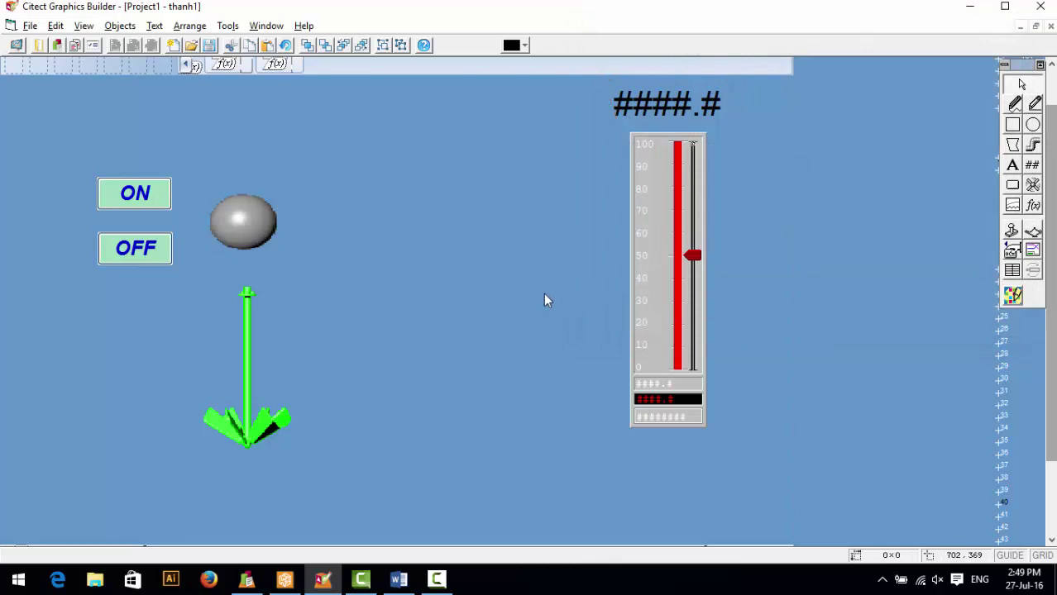
Switch to Word and add the line "RUN" under the "Insert tag" note
click(399, 579)
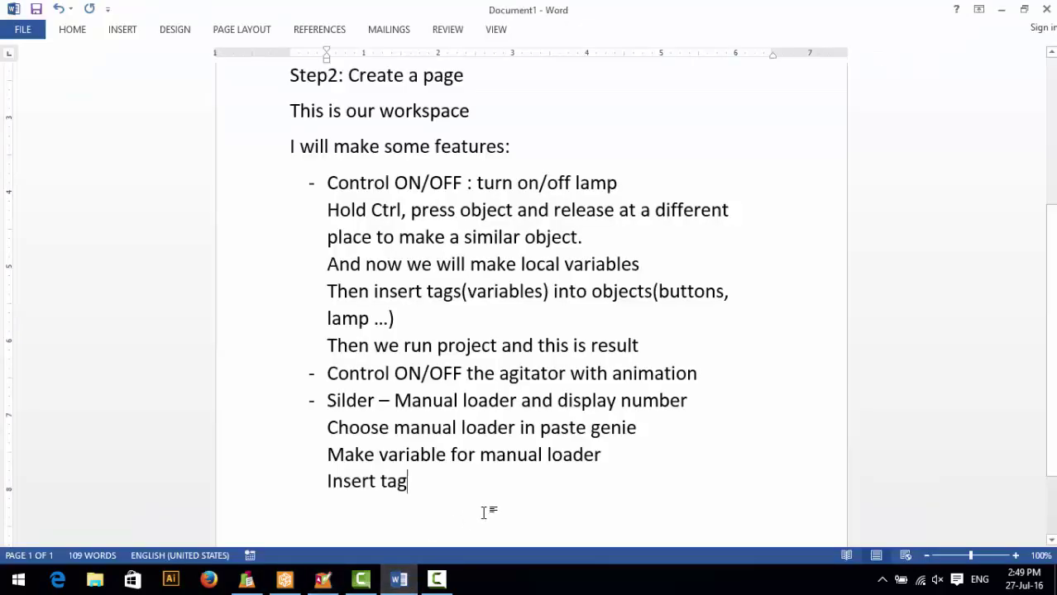
key(Return)
text(RUN)
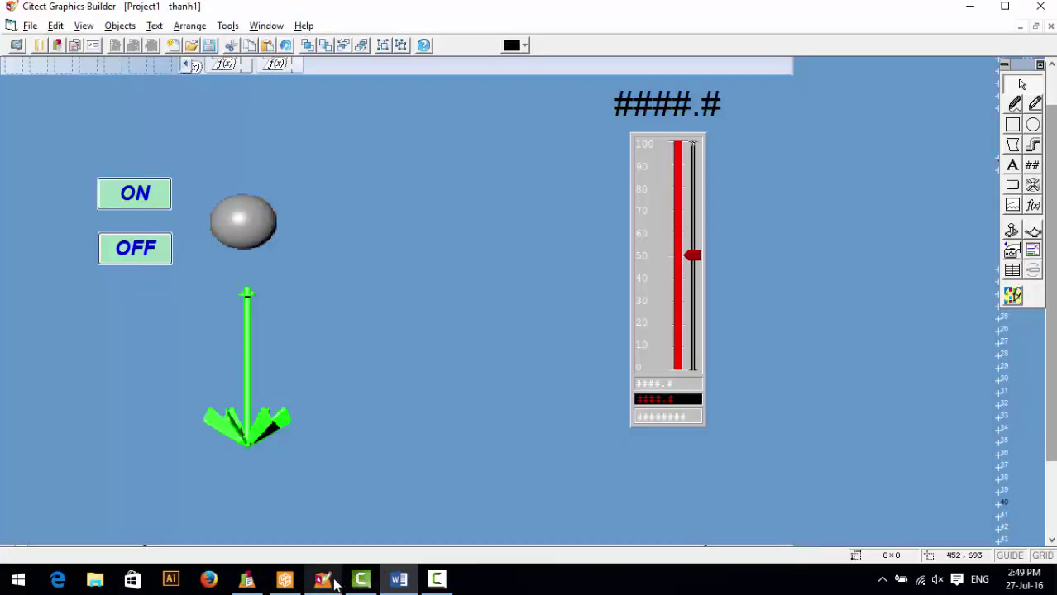
Switch to Citect Graphics Builder and run the project in Demo Mode
click(323, 578)
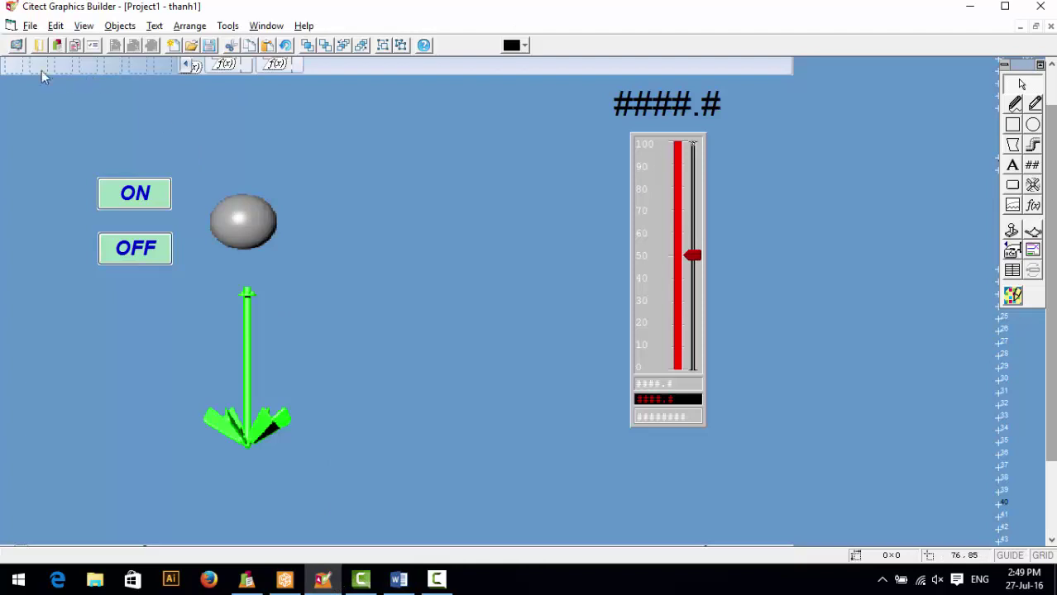
click(17, 45)
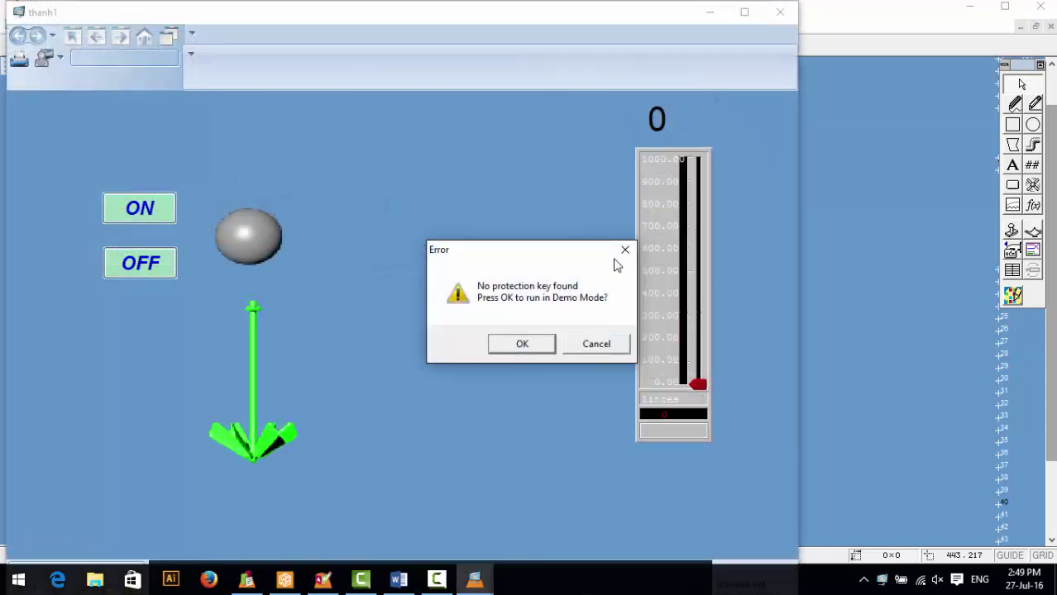
click(530, 342)
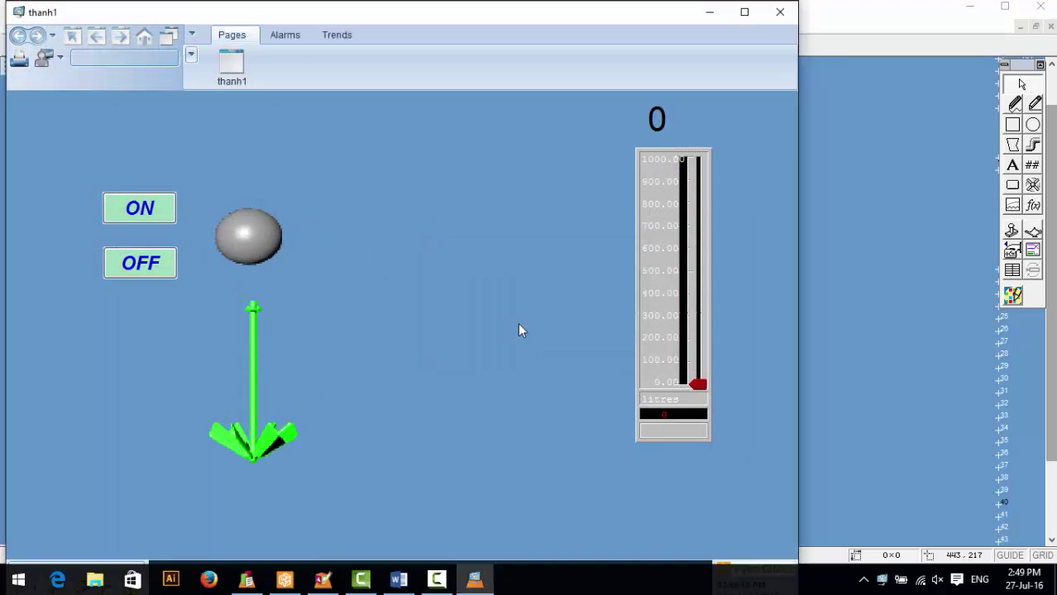
Test the manual loader by moving its slider to 630 and to 480 litres, and close the runtime window
drag(697, 385, 701, 285)
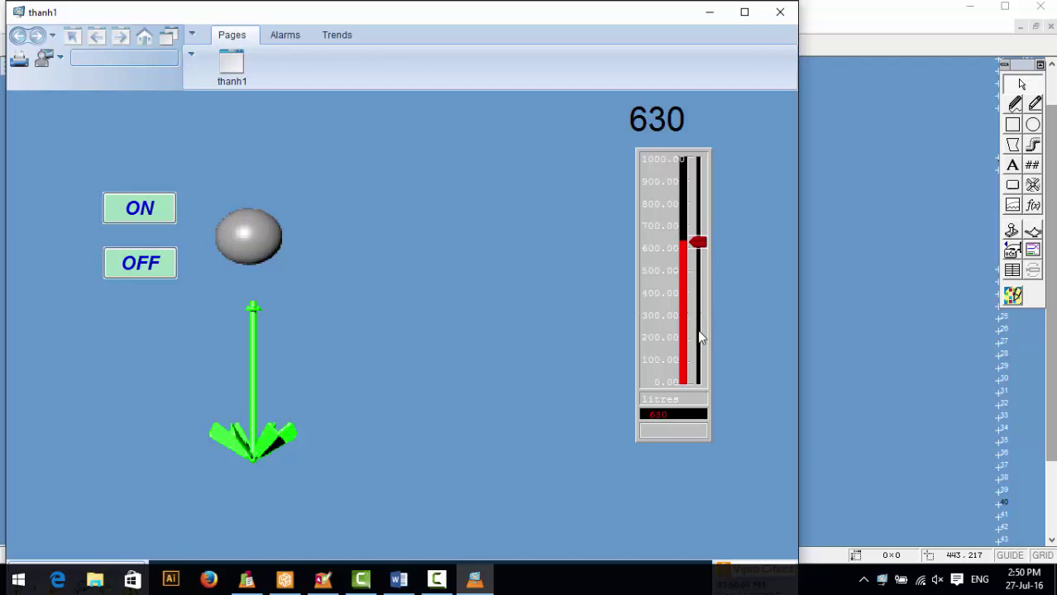
drag(701, 243, 716, 277)
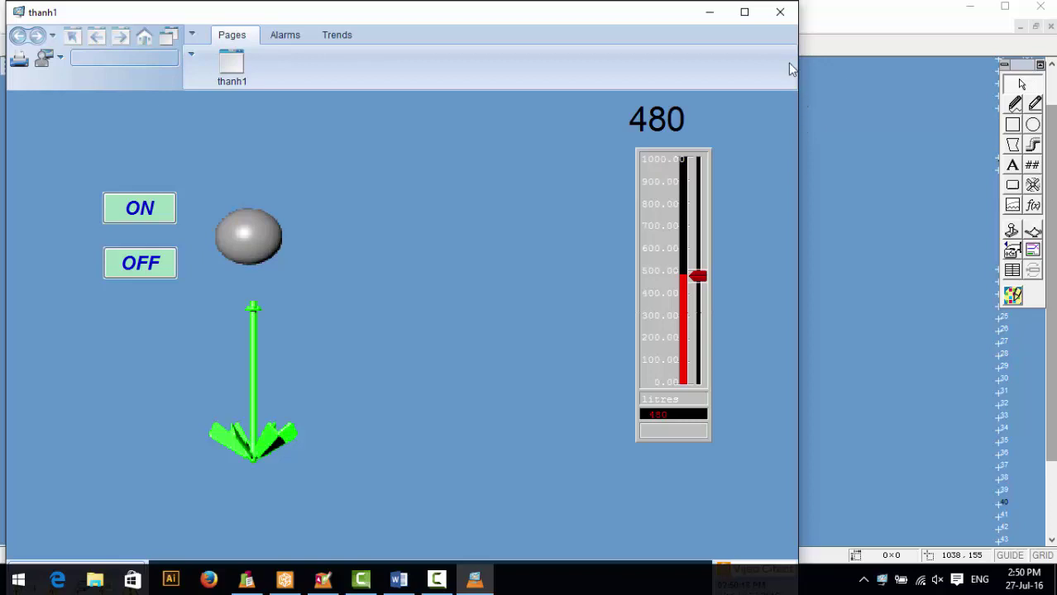
click(780, 13)
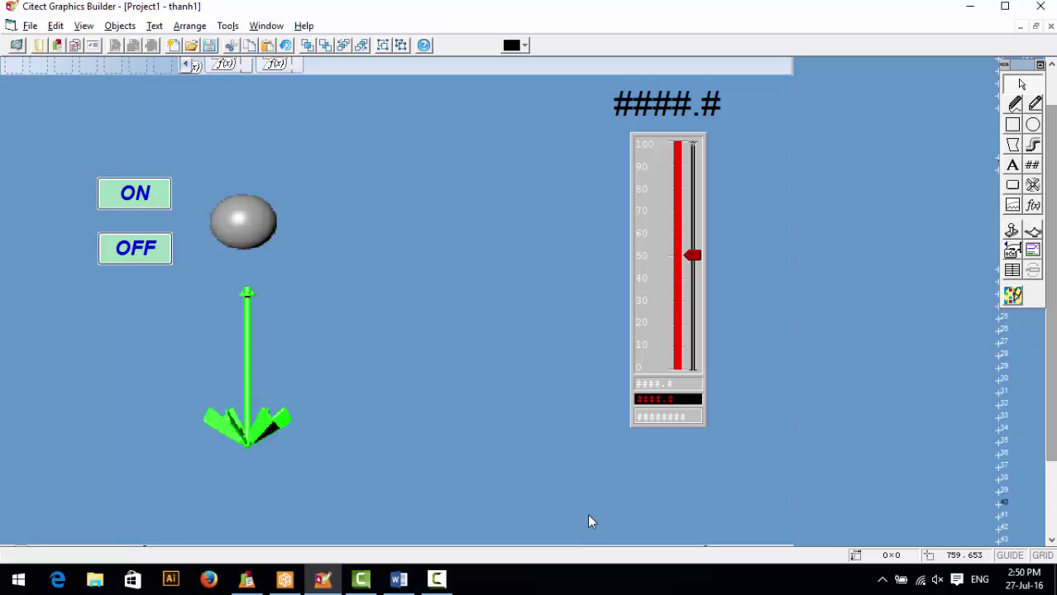
click(437, 579)
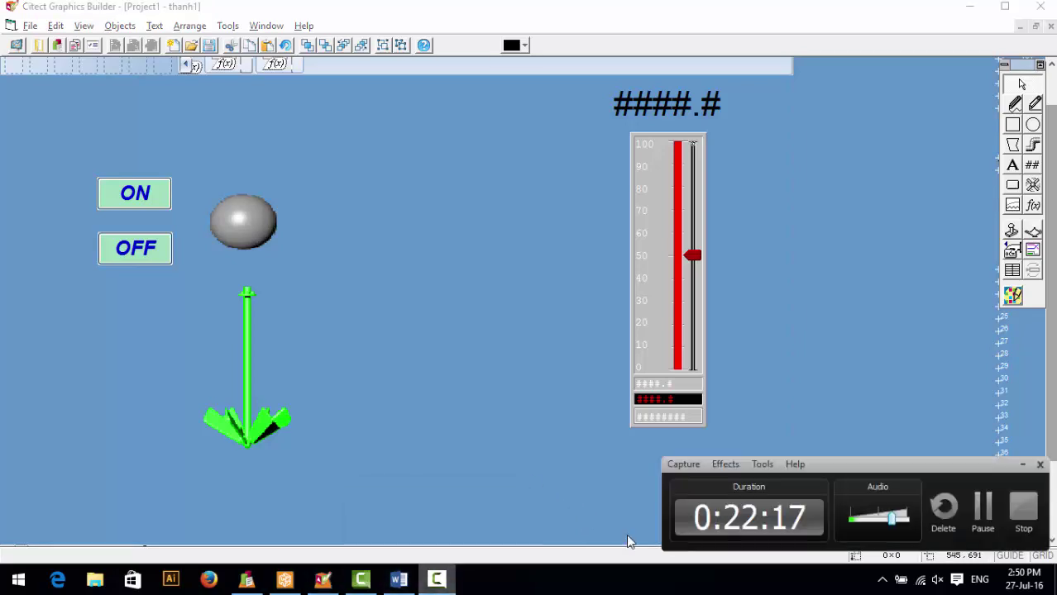
click(981, 515)
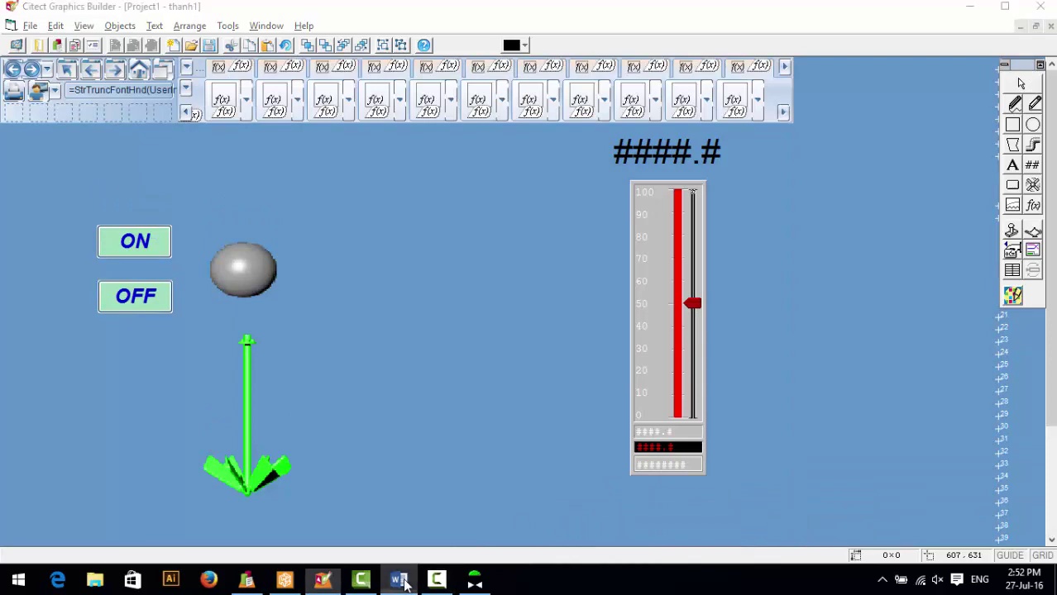
Switch to Word to continue the notes after the "RUN" line
click(400, 581)
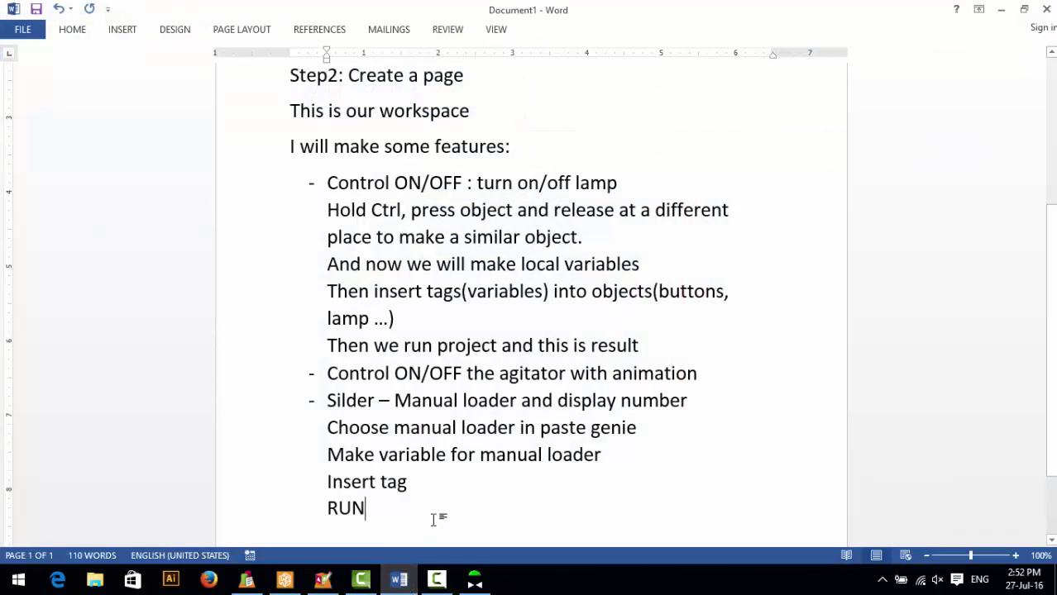